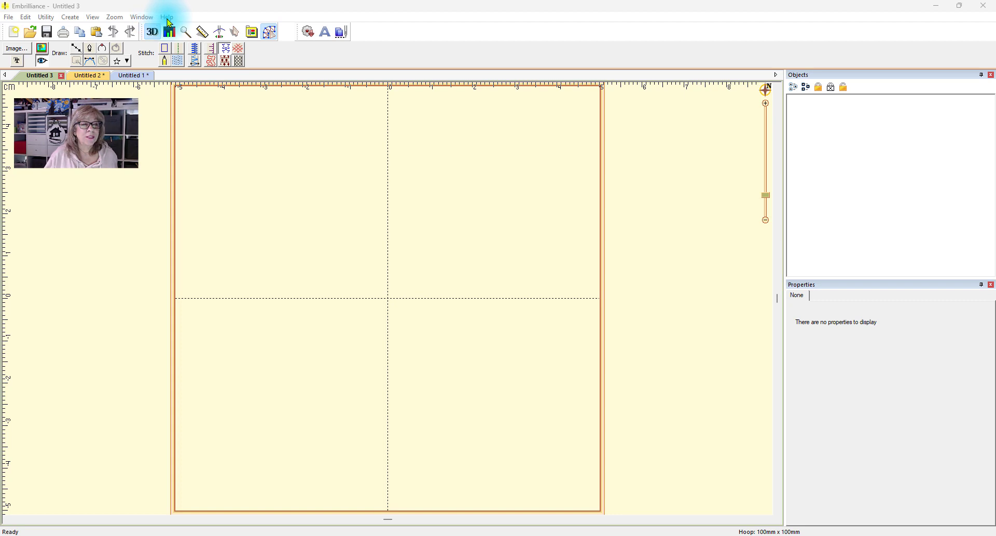
Check the registered product level in the Serial Number Entry dialog and close it
{"action": "left_click", "coordinate": [167, 19]}
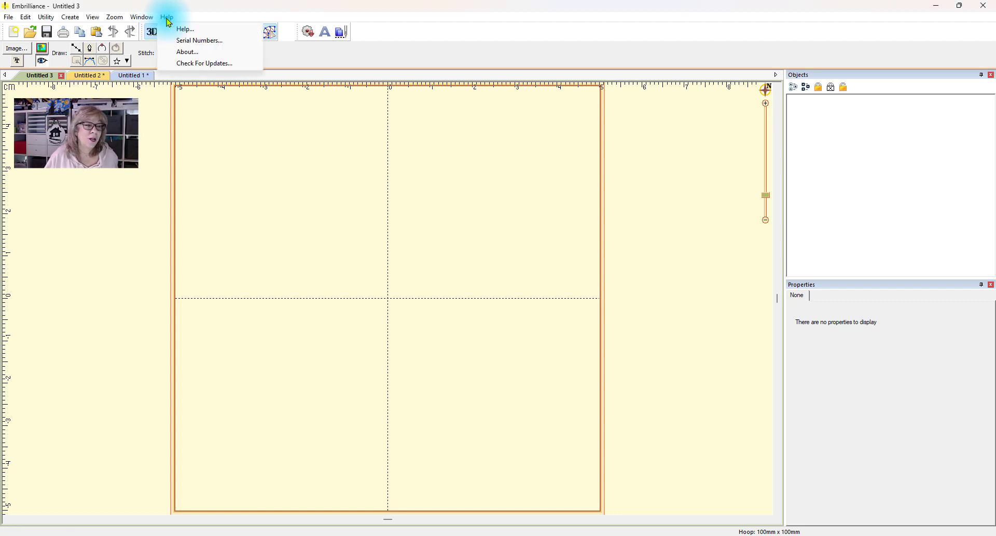
{"action": "left_click", "coordinate": [167, 18]}
{"action": "left_click", "coordinate": [167, 18]}
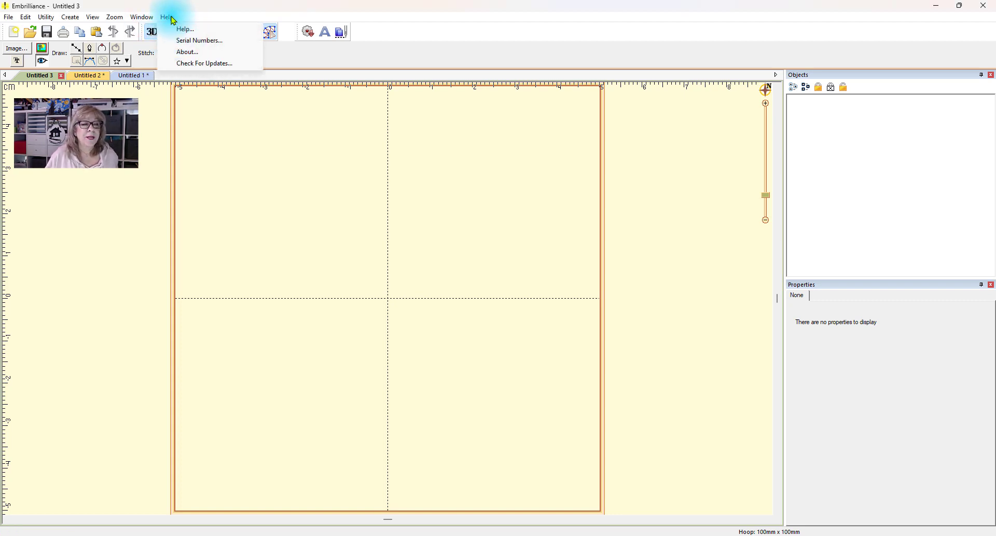
{"action": "left_click", "coordinate": [244, 41]}
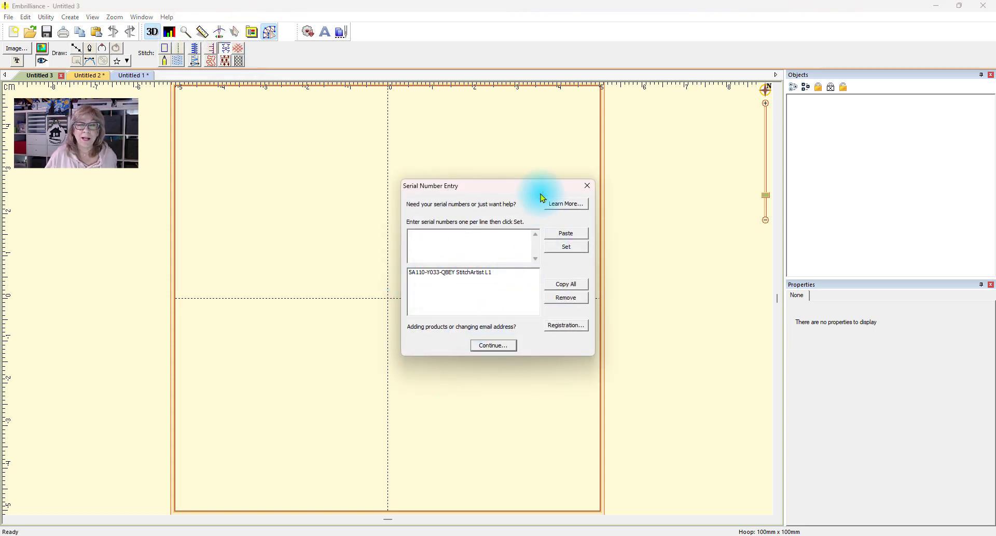
{"action": "left_click", "coordinate": [590, 187]}
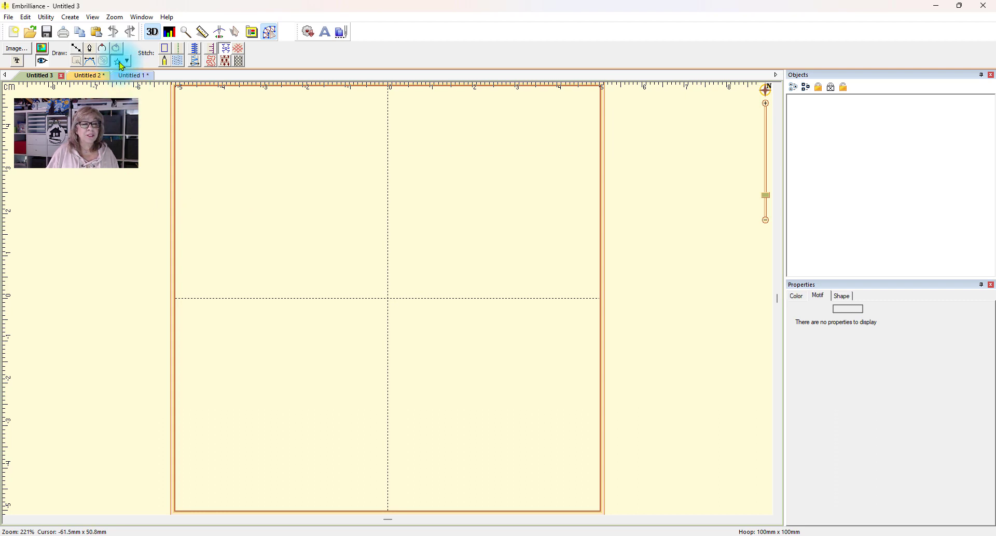
Draw a motif-stitched circle about 33 mm in diameter in the upper-left quadrant of the hoop
{"action": "left_click", "coordinate": [122, 66]}
{"action": "left_click", "coordinate": [128, 62]}
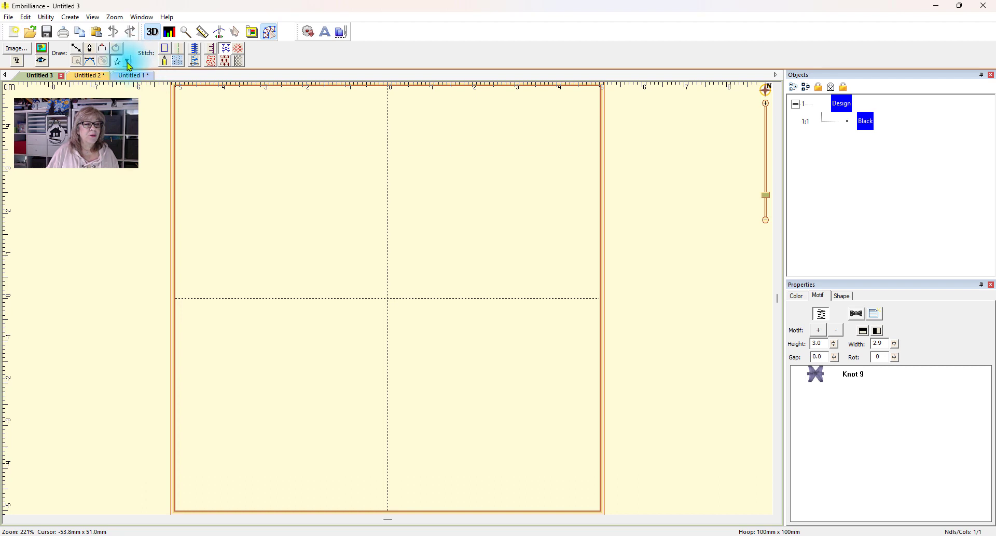
{"action": "left_click", "coordinate": [128, 63]}
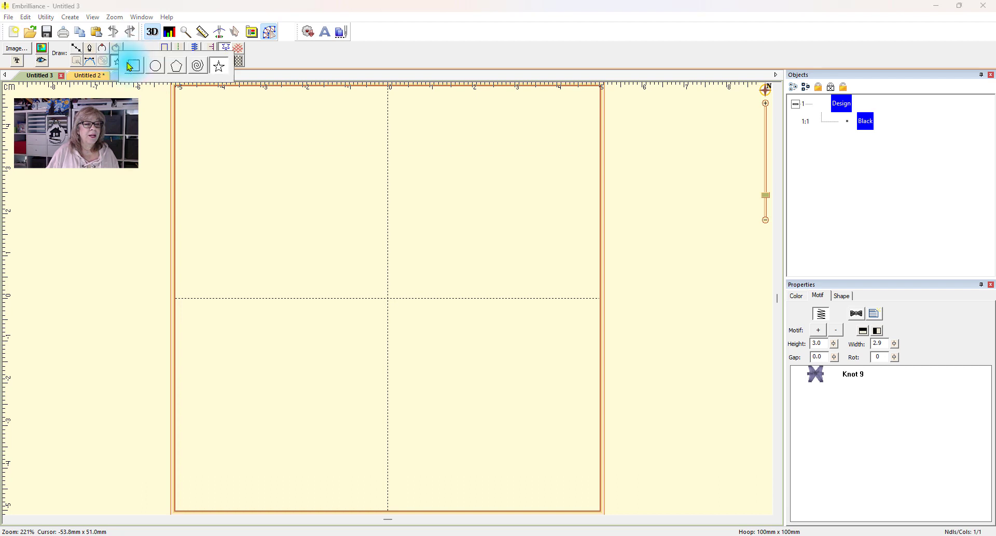
{"action": "left_click", "coordinate": [156, 70]}
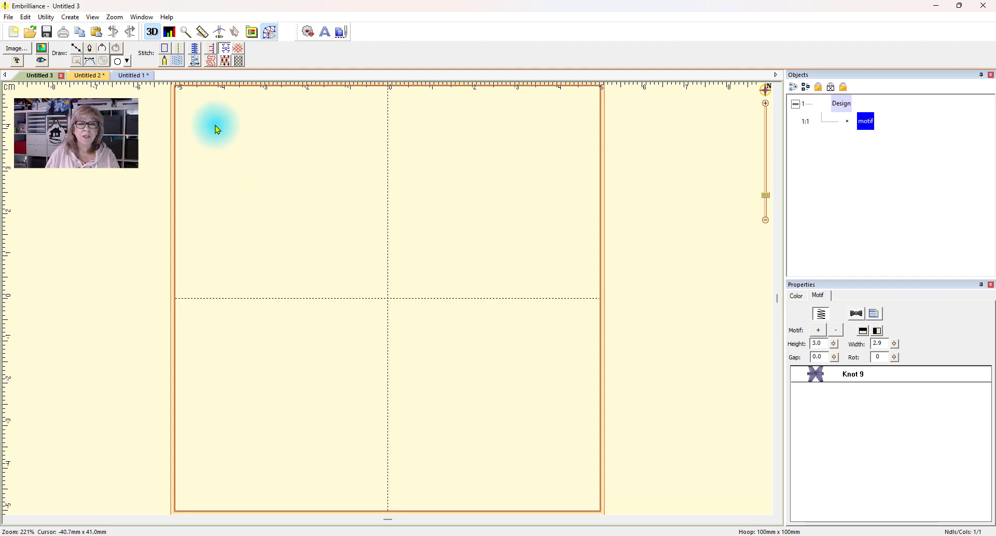
{"action": "left_click_drag", "start_coordinate": [218, 130], "coordinate": [362, 273]}
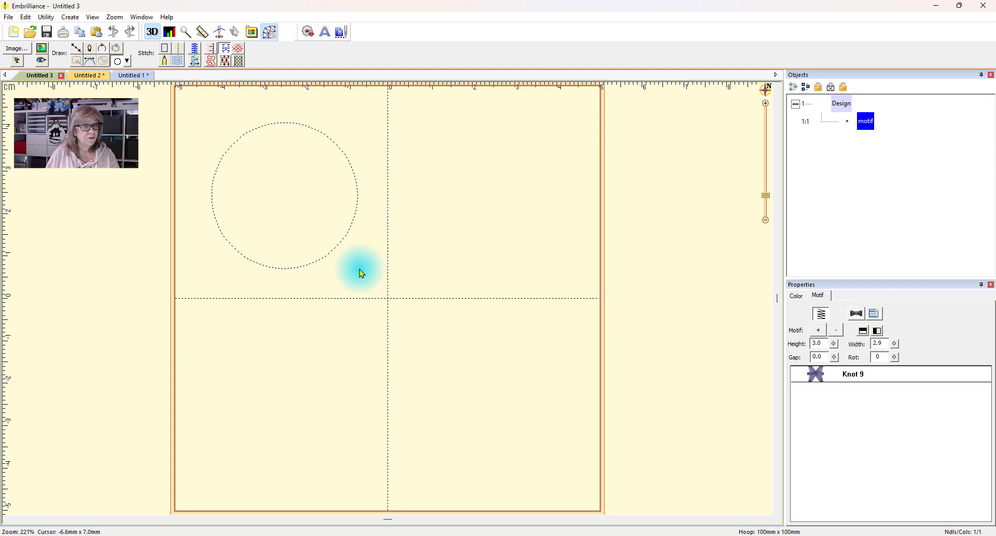
{"action": "left_click_drag", "start_coordinate": [362, 273], "coordinate": [351, 400]}
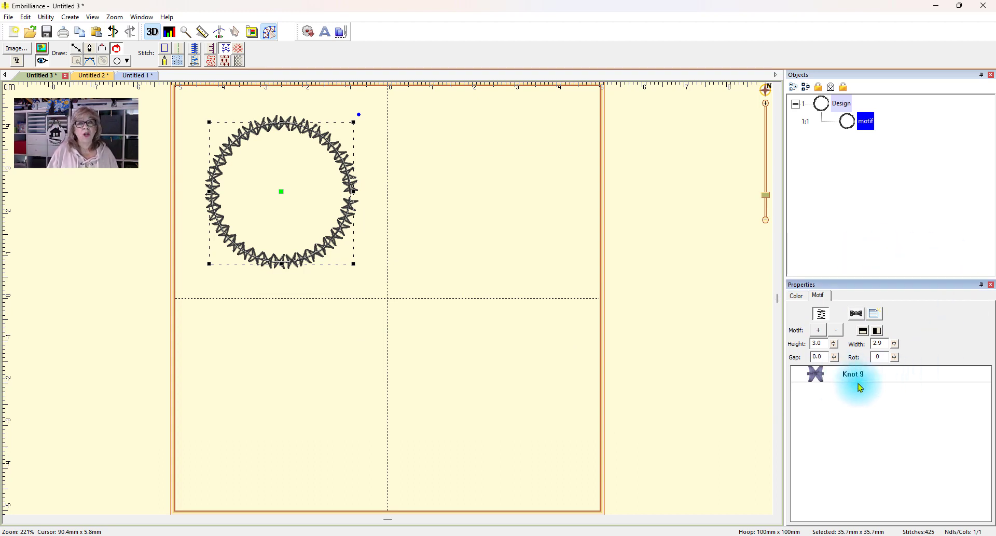
Remove the Knot 9 motif from the circle and convert the circle to a Run stitch
{"action": "left_click", "coordinate": [841, 332]}
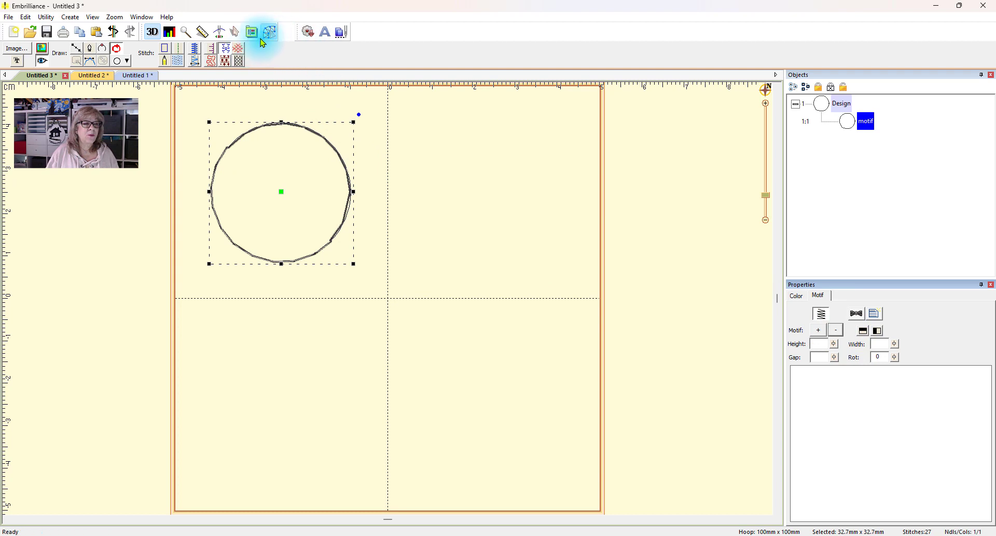
{"action": "left_click", "coordinate": [665, 356]}
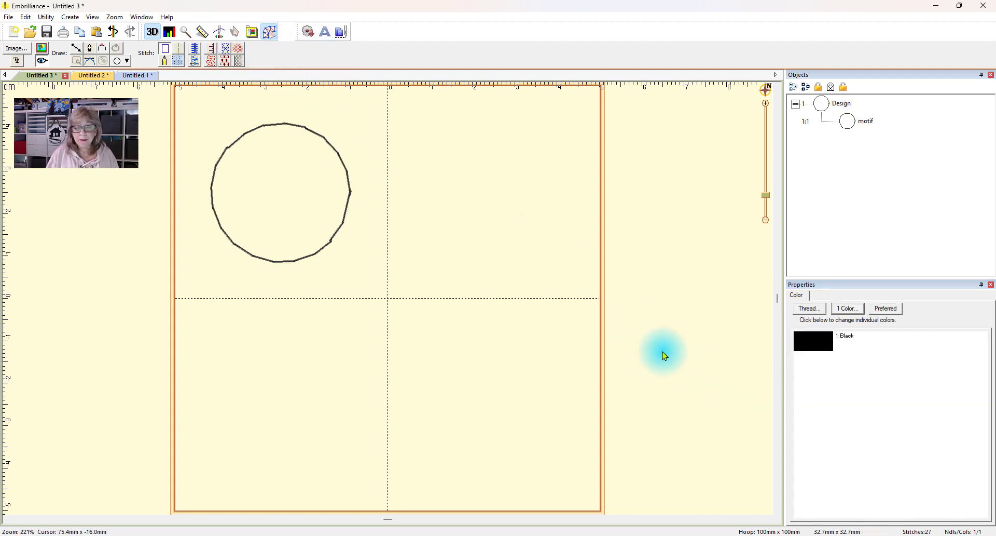
{"action": "left_click", "coordinate": [335, 151]}
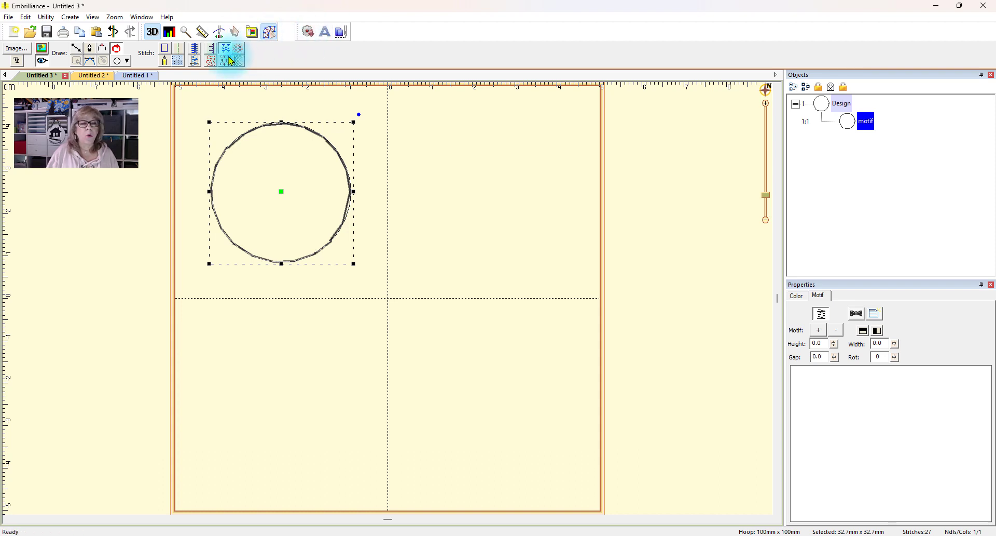
{"action": "left_click", "coordinate": [181, 50]}
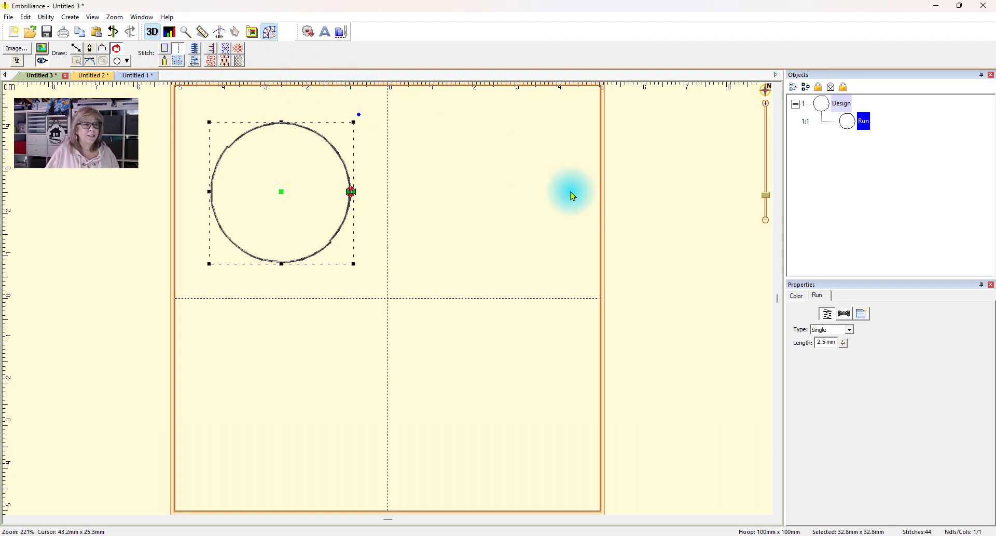
Toggle between Create and Select modes to compare their tools while the circle is selected, ending in Create mode
{"action": "left_click", "coordinate": [271, 36]}
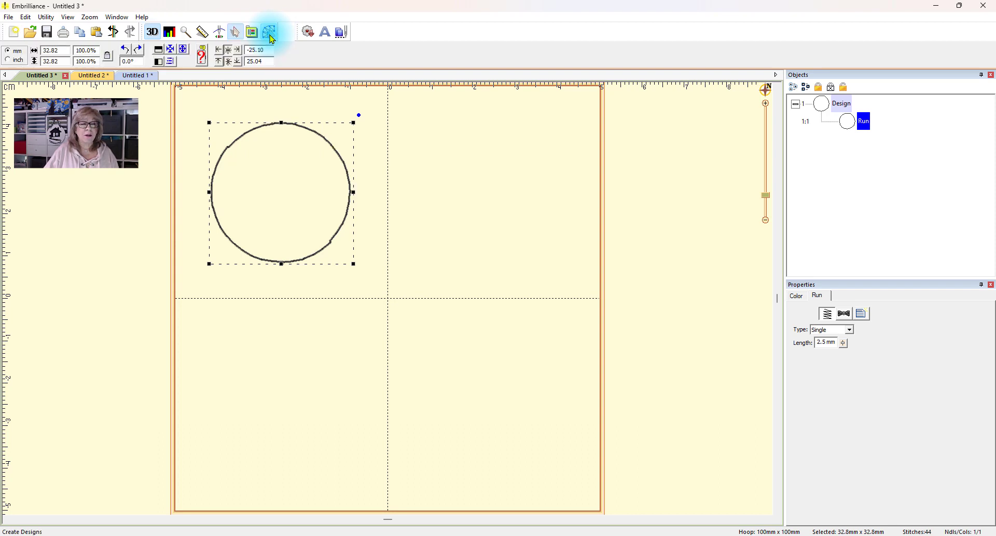
{"action": "left_click", "coordinate": [271, 36]}
{"action": "left_click", "coordinate": [272, 37]}
{"action": "left_click", "coordinate": [272, 37]}
{"action": "left_click", "coordinate": [272, 36]}
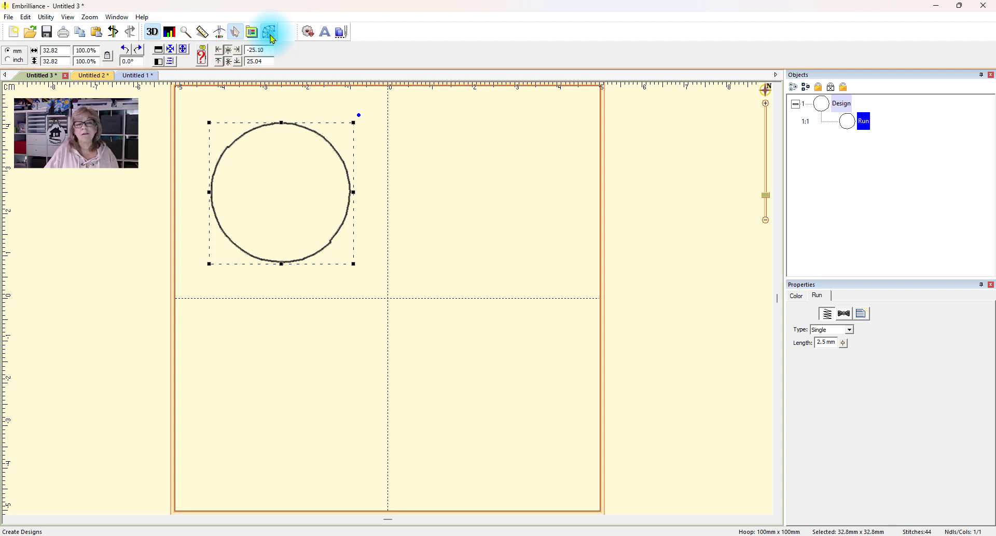
{"action": "left_click", "coordinate": [271, 36]}
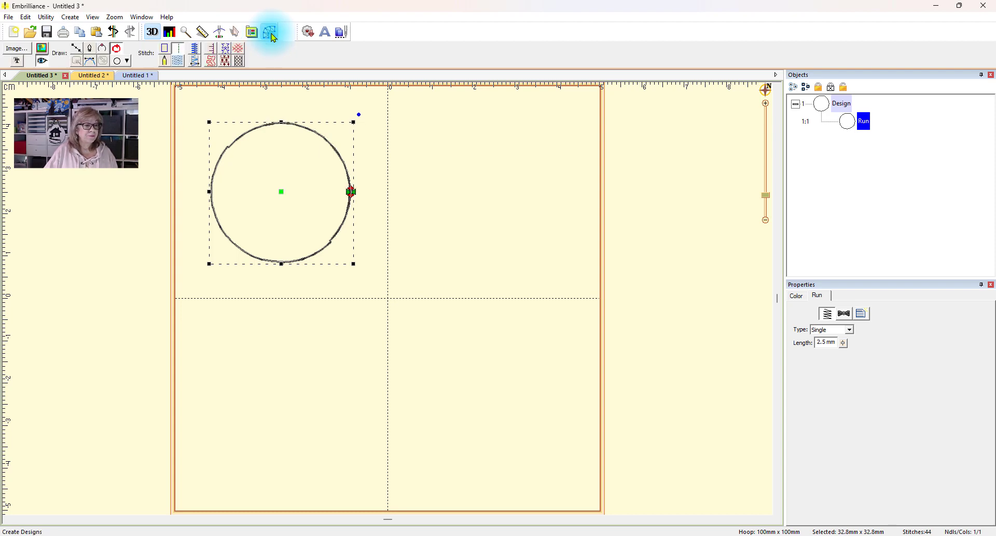
{"action": "left_click", "coordinate": [270, 33]}
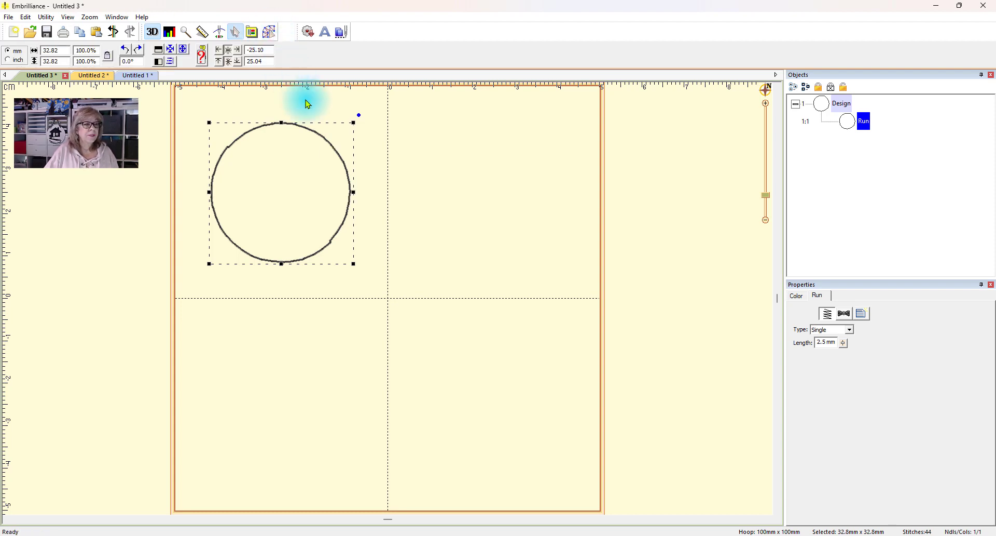
{"action": "left_click", "coordinate": [270, 33]}
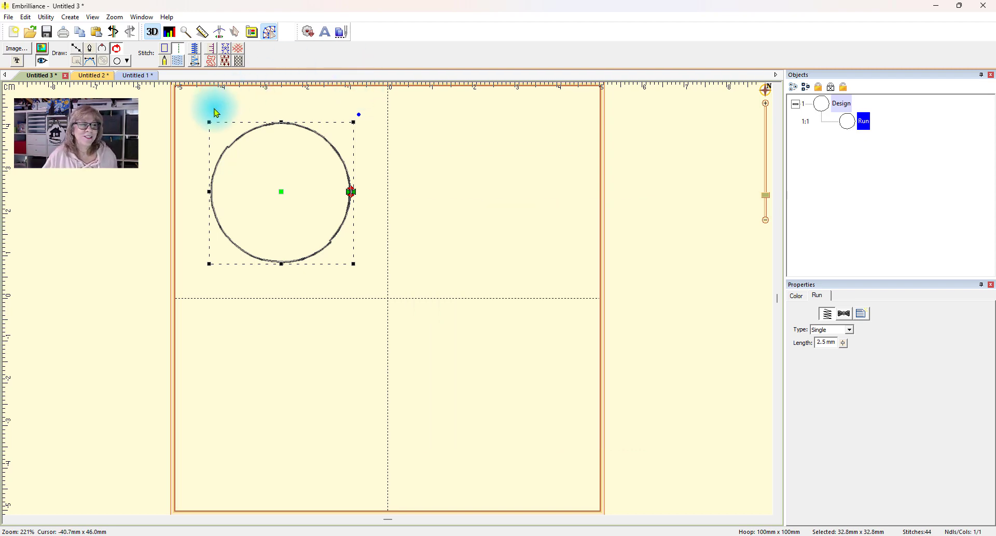
Convert the circle to a Motif stitch and open the motif selection for it
{"action": "left_click", "coordinate": [227, 52]}
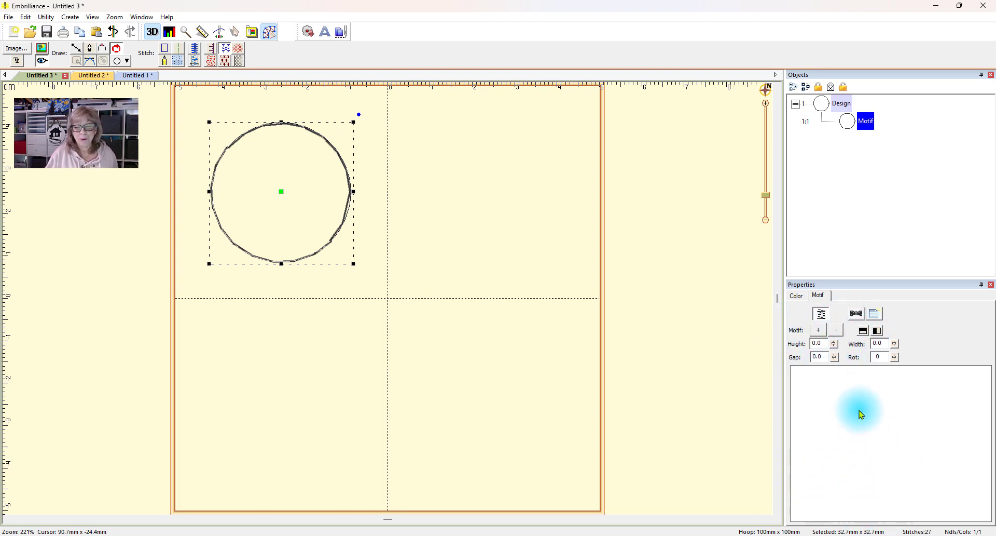
{"action": "left_click", "coordinate": [823, 333]}
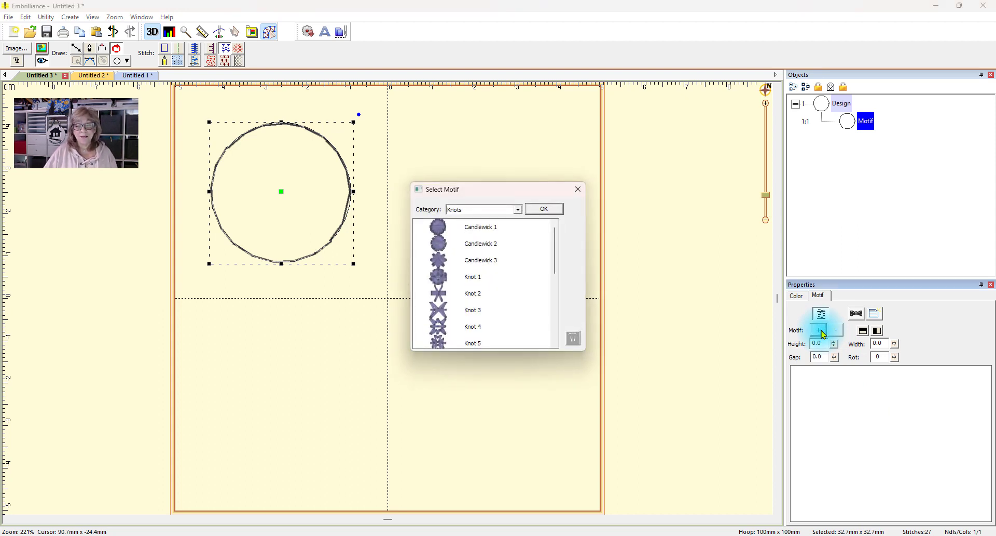
Browse the CrossStitch, Decorative, Knots and Larger motif categories
{"action": "left_click", "coordinate": [519, 209]}
{"action": "left_click", "coordinate": [493, 219]}
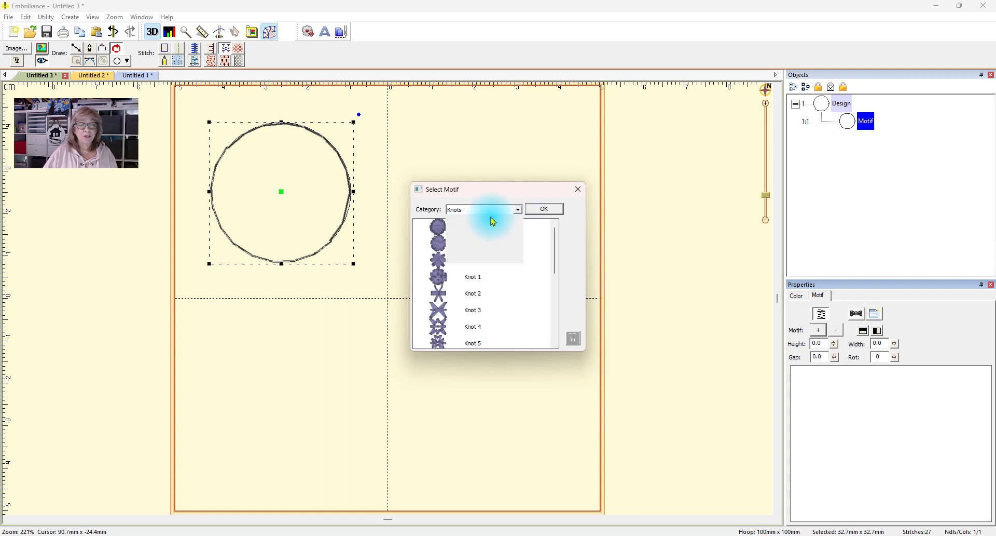
{"action": "left_click", "coordinate": [516, 210]}
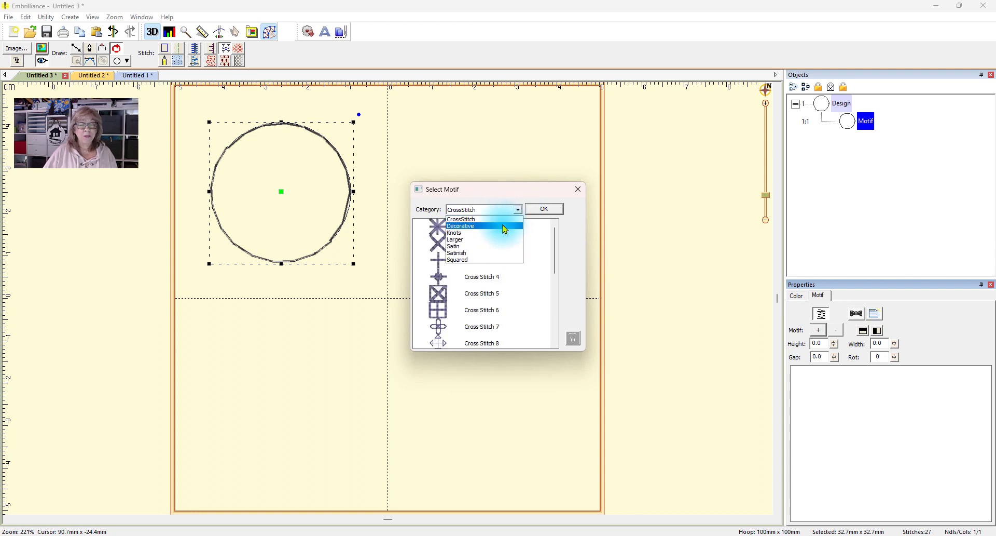
{"action": "left_click", "coordinate": [499, 226]}
{"action": "left_click", "coordinate": [518, 210]}
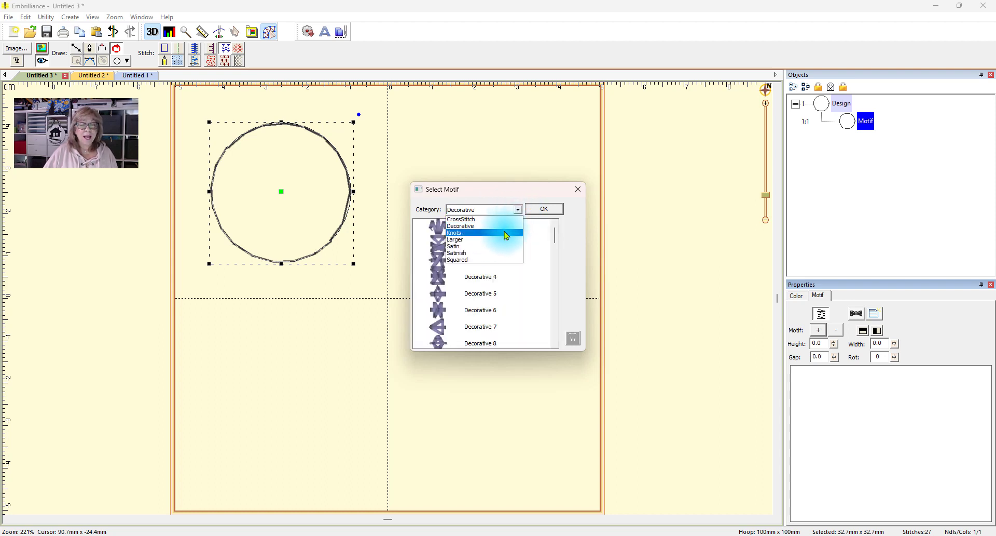
{"action": "left_click", "coordinate": [507, 233]}
{"action": "left_click", "coordinate": [519, 210]}
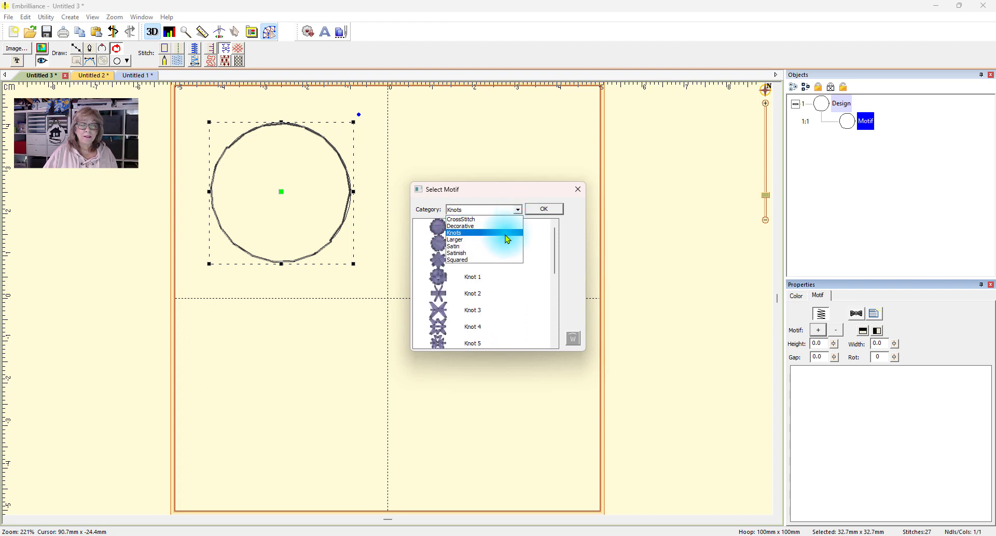
{"action": "left_click", "coordinate": [507, 243]}
Add the Candlewick 1 motif from the Knots category to the circle
{"action": "left_click", "coordinate": [519, 210]}
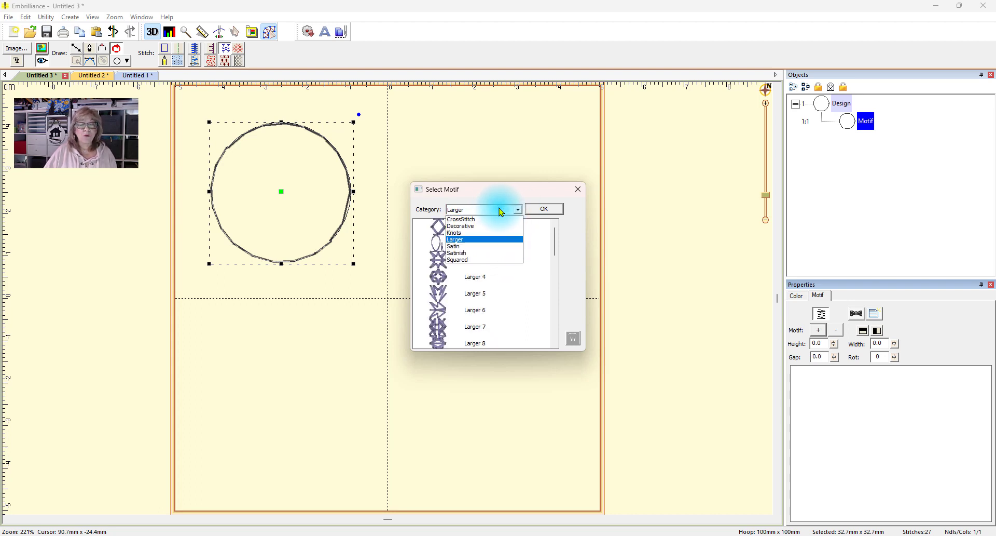
{"action": "left_click", "coordinate": [503, 234]}
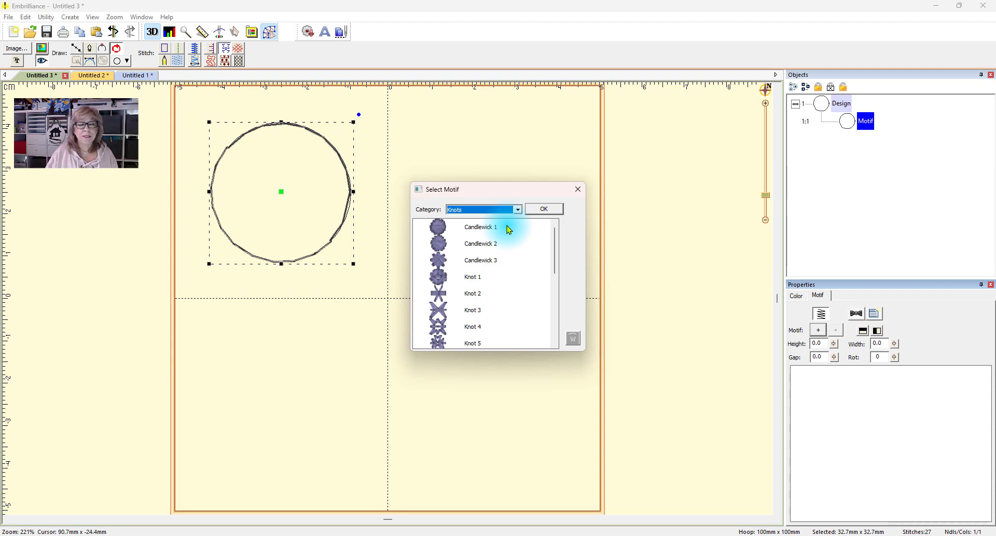
{"action": "left_click", "coordinate": [540, 209]}
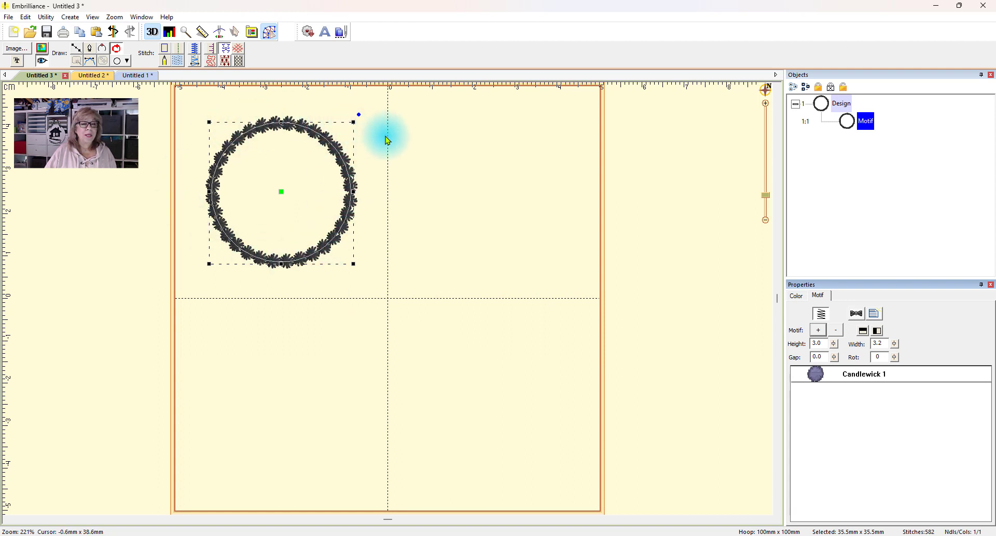
Turn off the 3D stitch view and zoom in with the circle centred
{"action": "left_click", "coordinate": [154, 34]}
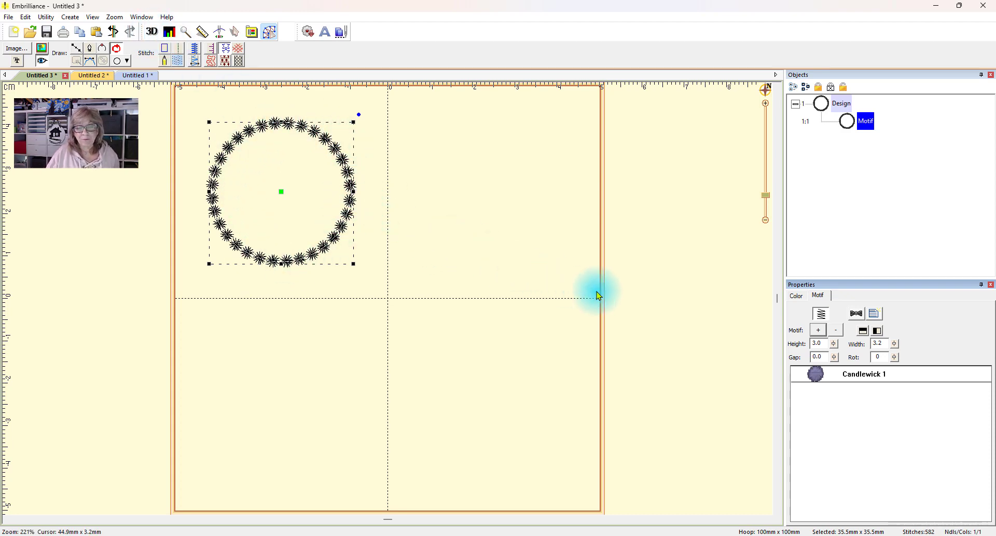
{"action": "left_click_drag", "start_coordinate": [768, 199], "coordinate": [766, 165]}
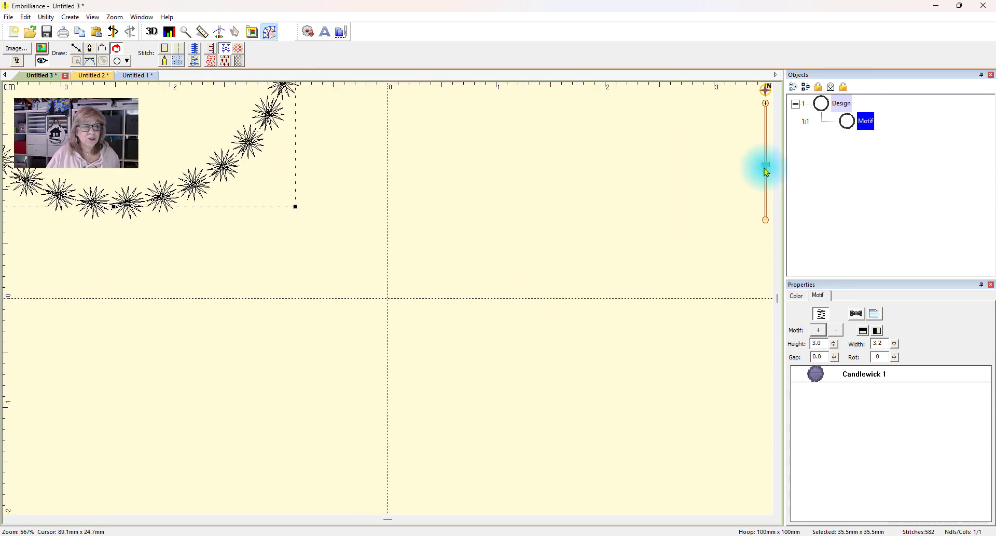
{"action": "left_click", "coordinate": [769, 91]}
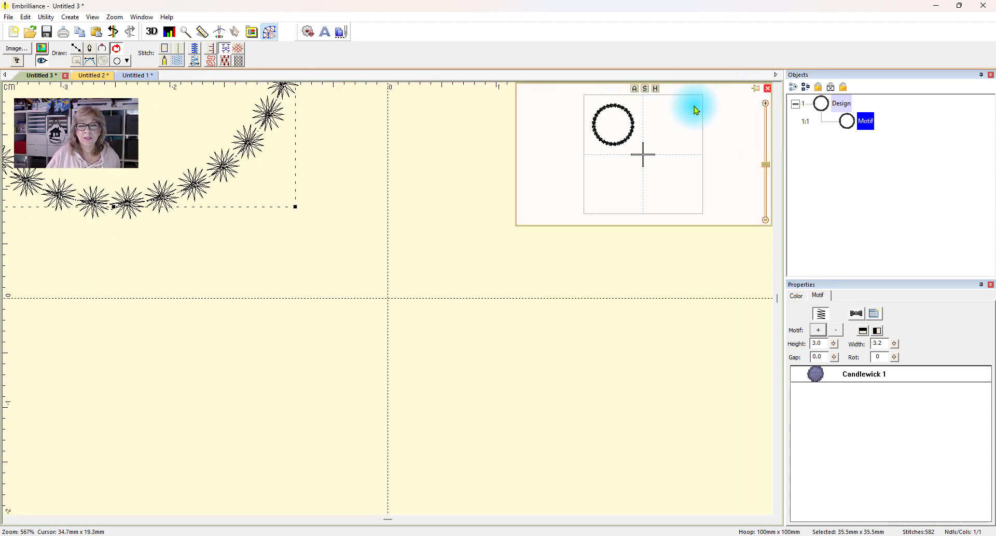
{"action": "left_click", "coordinate": [614, 128]}
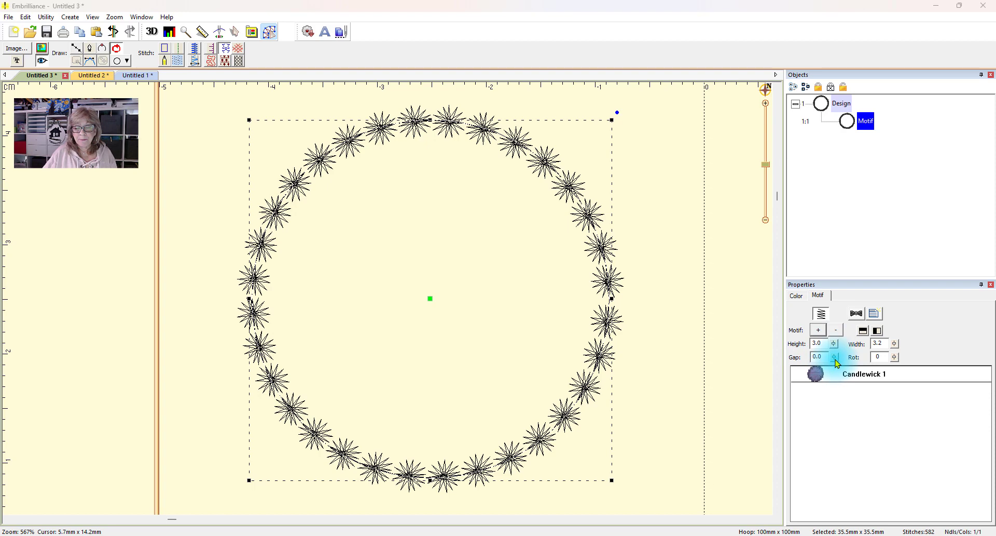
Increase the gap between the Candlewick 1 motifs to 6.4
{"action": "mouse_move", "coordinate": [836, 360]}
{"action": "left_mouse_down"}
{"action": "mouse_move", "coordinate": [835, 395]}
{"action": "mouse_move", "coordinate": [835, 362]}
{"action": "left_mouse_up"}
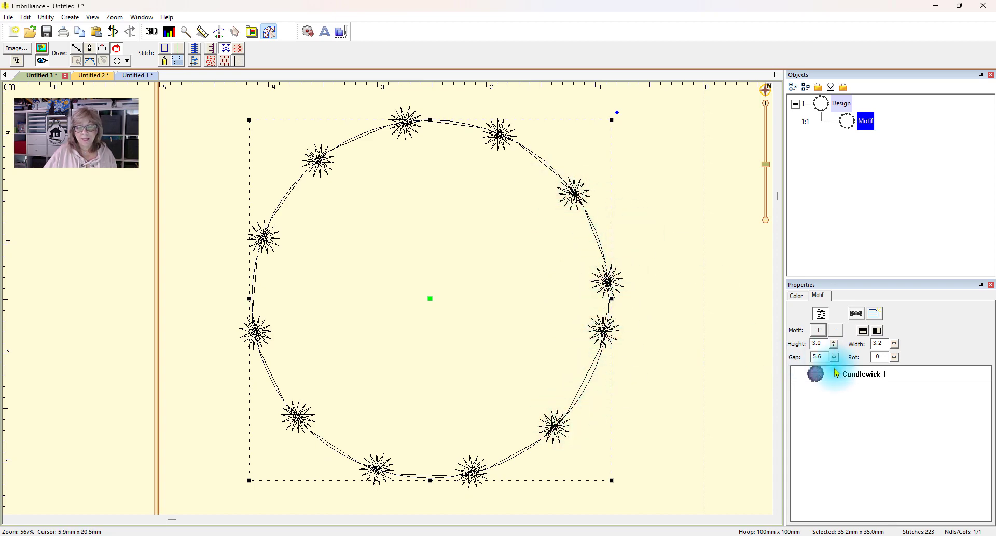
{"action": "mouse_move", "coordinate": [836, 362]}
{"action": "left_mouse_down"}
{"action": "mouse_move", "coordinate": [836, 345]}
{"action": "mouse_move", "coordinate": [839, 362]}
{"action": "left_mouse_up"}
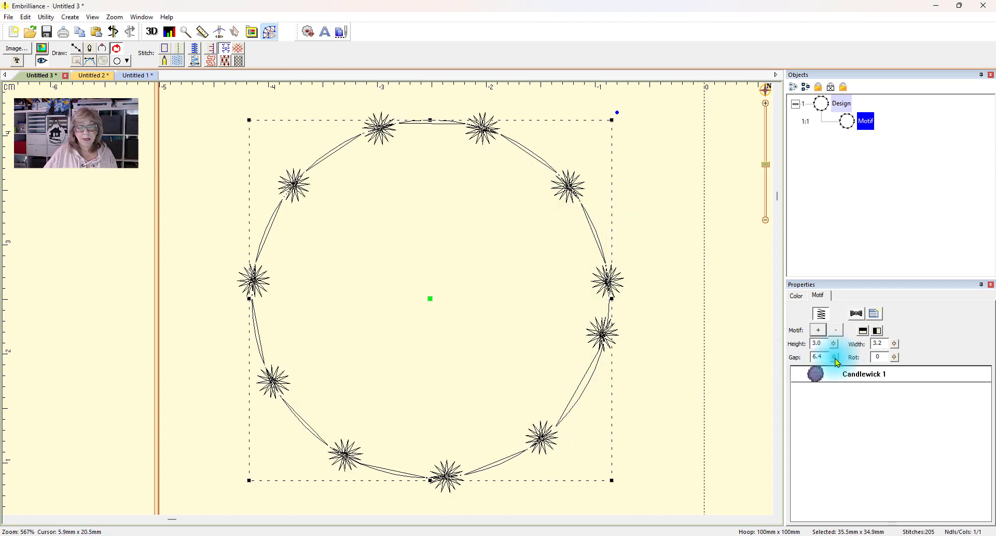
Enlarge the circle proportionally to about 41 mm and set the motif gap to 6.8
{"action": "left_click_drag", "start_coordinate": [611, 481], "coordinate": [670, 467]}
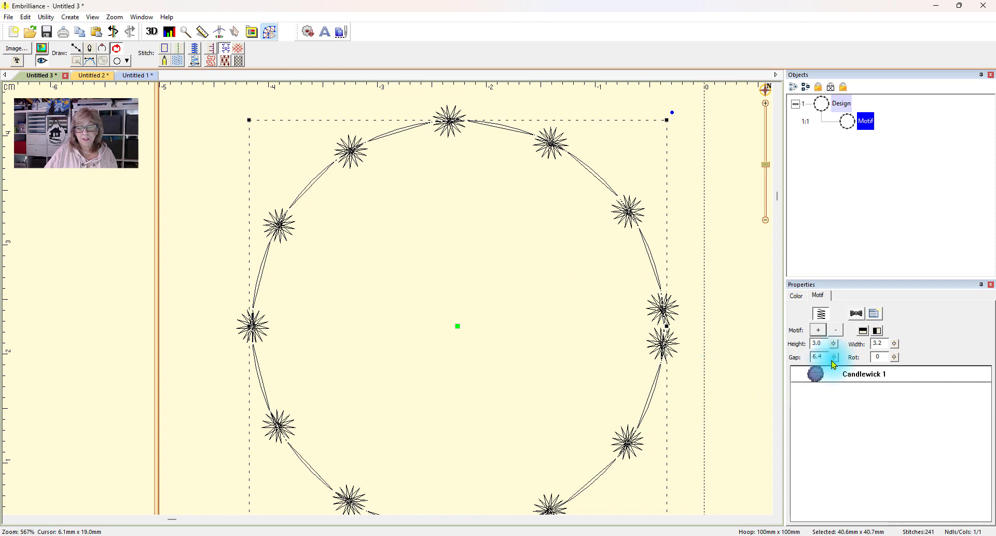
{"action": "left_click_drag", "start_coordinate": [838, 360], "coordinate": [839, 352]}
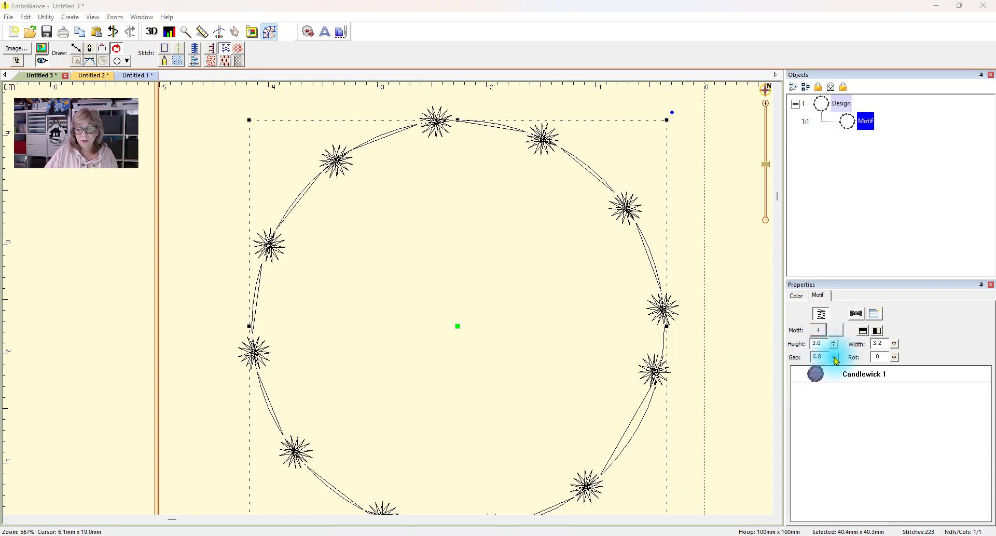
Reduce the gap between the Candlewick 1 motifs on the circle to 0.0
{"action": "left_click_drag", "start_coordinate": [836, 360], "coordinate": [820, 453]}
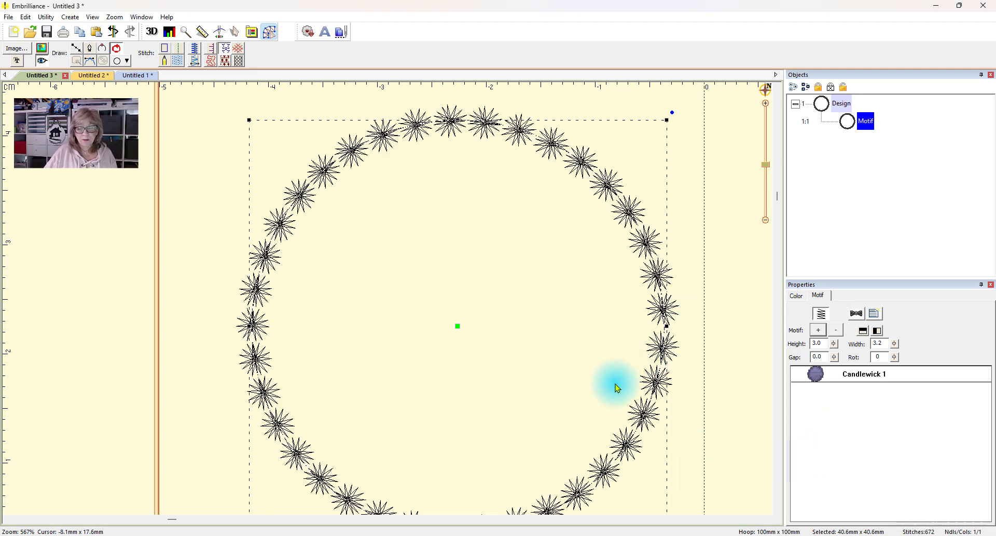
{"action": "left_click", "coordinate": [767, 167]}
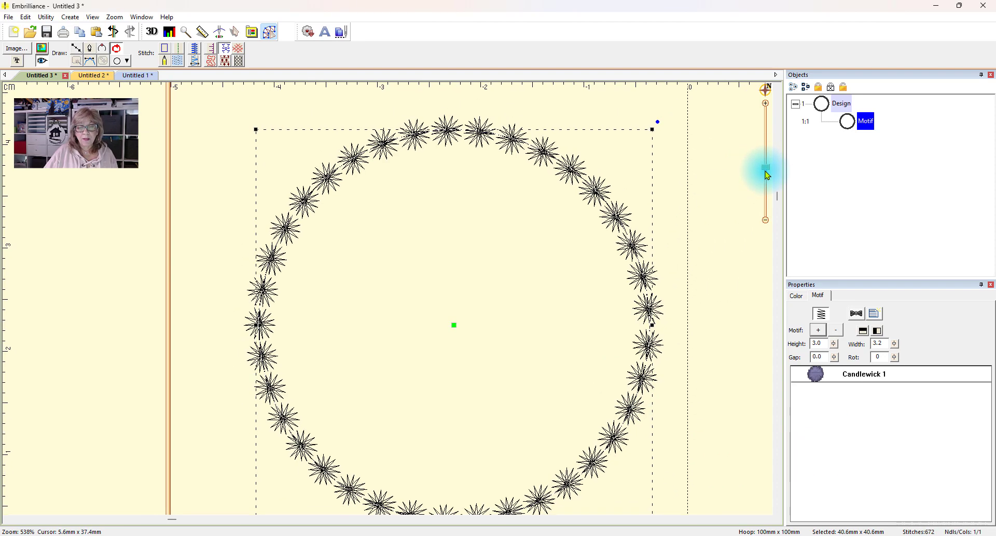
Try stretching the Candlewick 1 motifs to a width of 8.7 with a gap of 0.8
{"action": "left_click", "coordinate": [896, 345]}
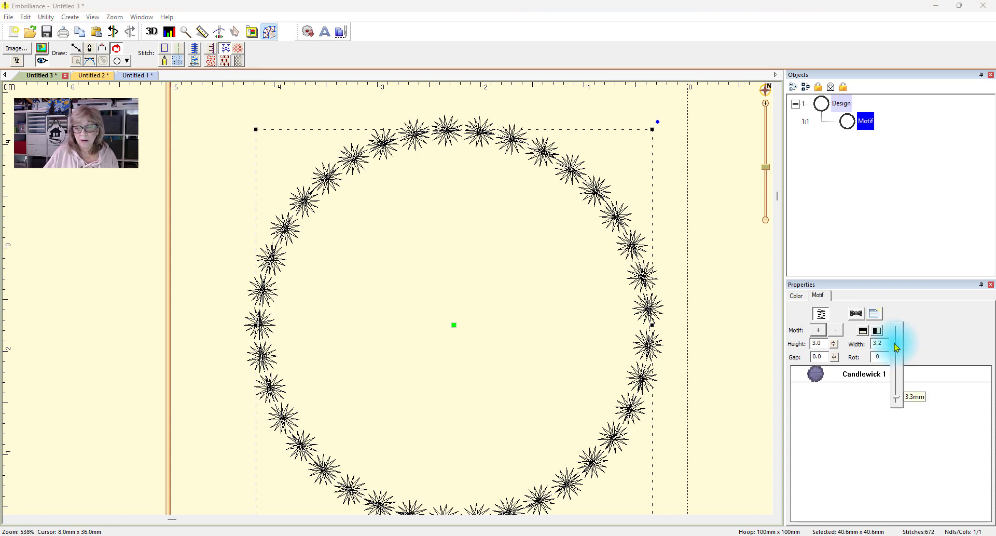
{"action": "left_click_drag", "start_coordinate": [898, 348], "coordinate": [901, 378]}
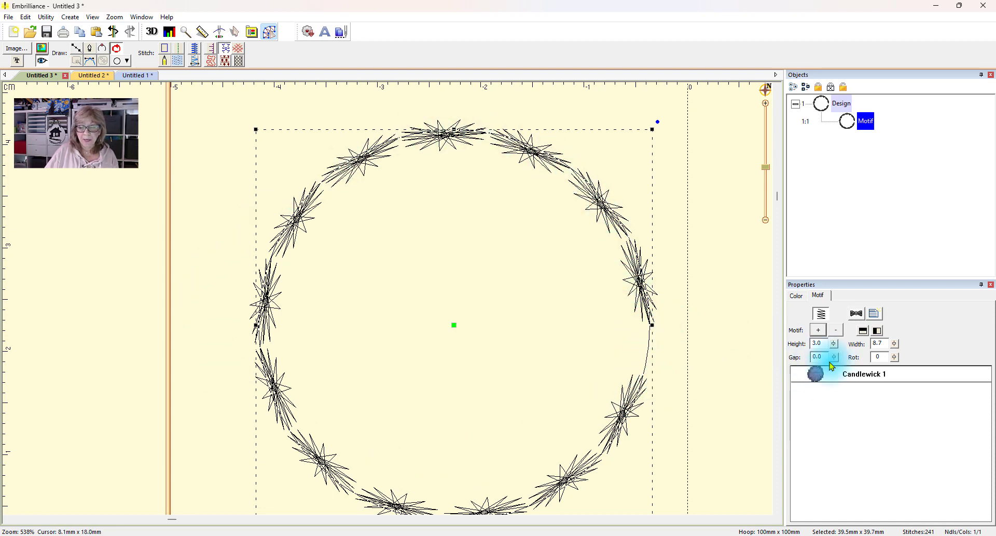
{"action": "left_click_drag", "start_coordinate": [835, 363], "coordinate": [840, 397]}
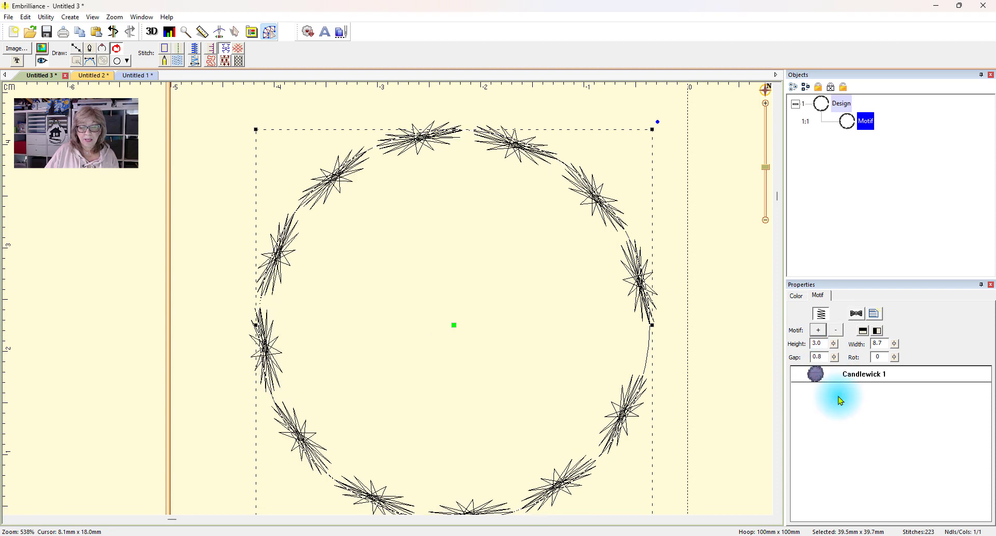
Reset the gap between the motifs to 0.0 and set the Candlewick 1 motif width to 3.2
{"action": "left_click_drag", "start_coordinate": [836, 360], "coordinate": [900, 404]}
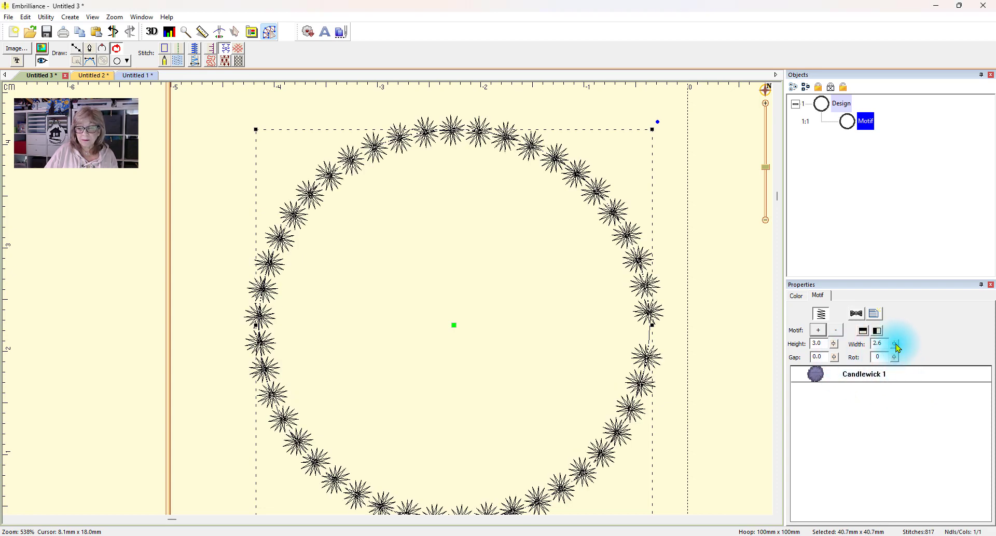
{"action": "left_click_drag", "start_coordinate": [899, 348], "coordinate": [898, 403]}
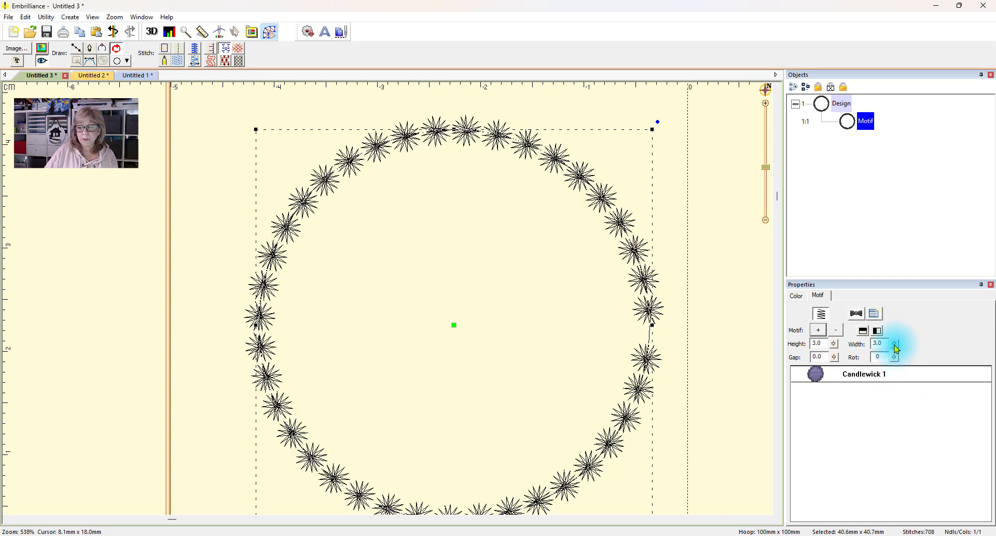
{"action": "left_click_drag", "start_coordinate": [898, 349], "coordinate": [899, 403]}
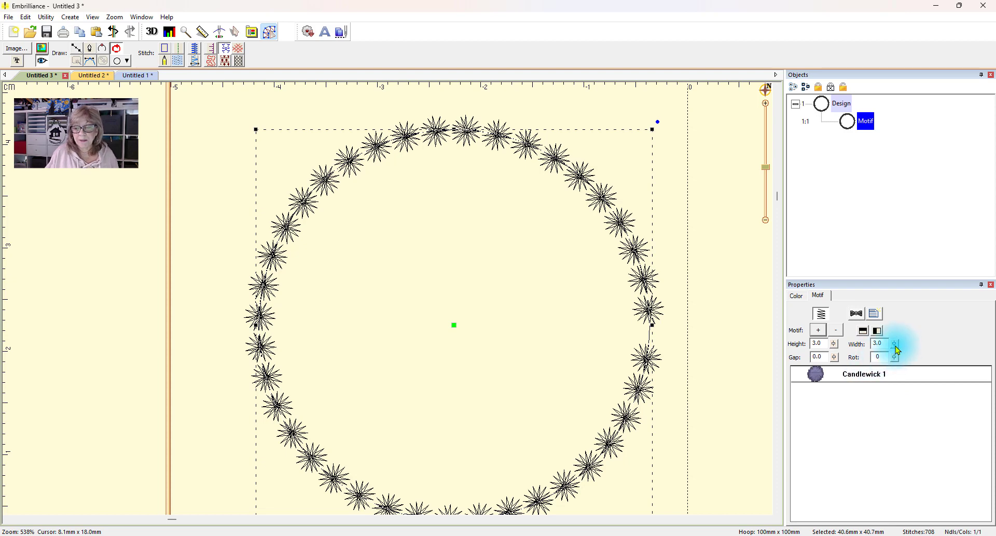
{"action": "double_click", "coordinate": [886, 342]}
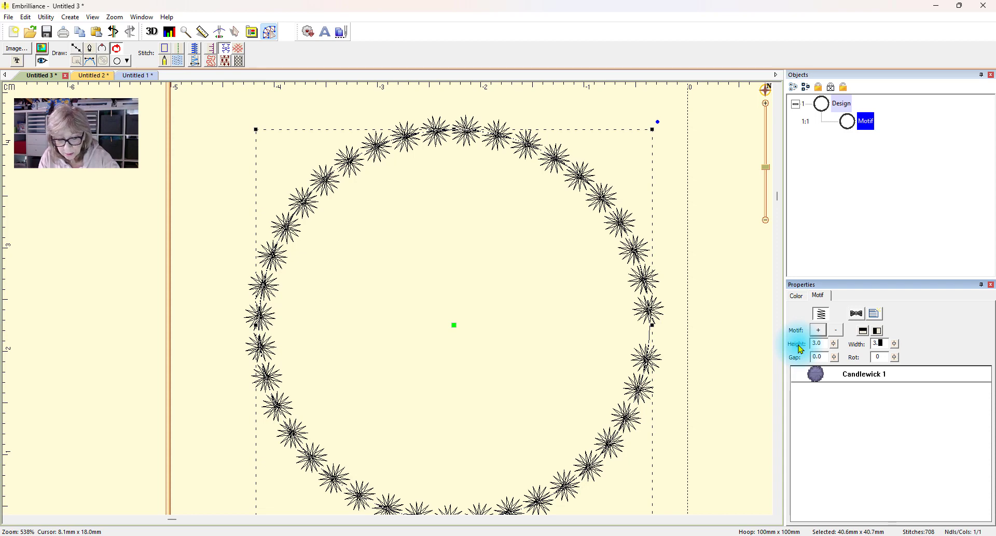
{"action": "type", "text": "3.2"}
{"action": "key", "text": "Return"}
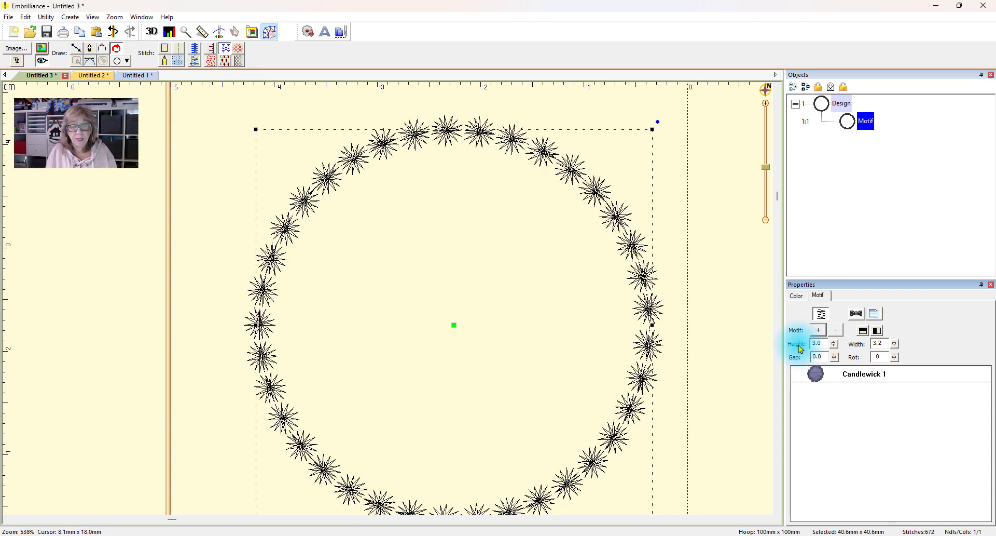
Move the motif circle slightly up and to the left in the hoop, keeping it selected
{"action": "scroll", "coordinate": [678, 244], "scroll_direction": "up", "scroll_amount": 2}
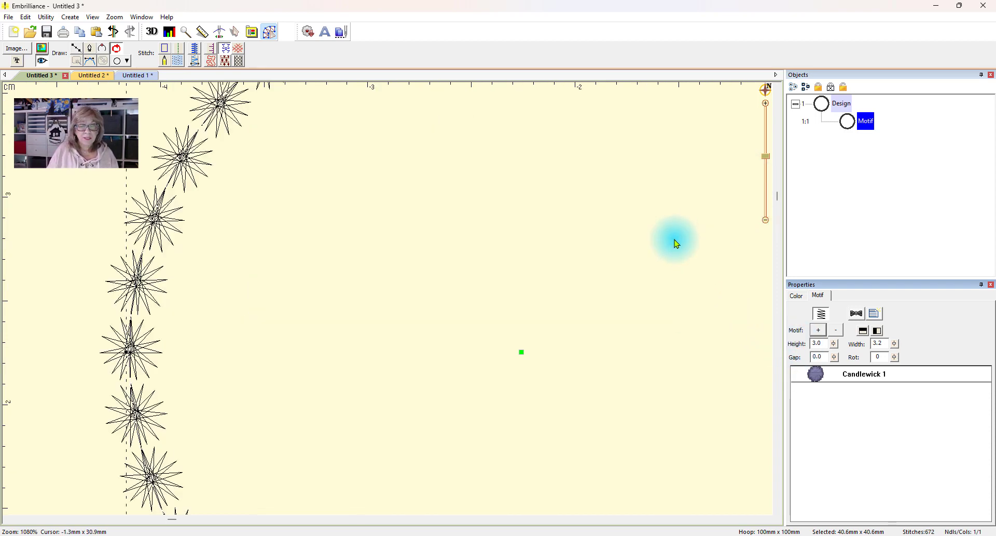
{"action": "scroll", "coordinate": [677, 244], "scroll_direction": "down", "scroll_amount": 2}
{"action": "scroll", "coordinate": [719, 304], "scroll_direction": "up", "scroll_amount": 1}
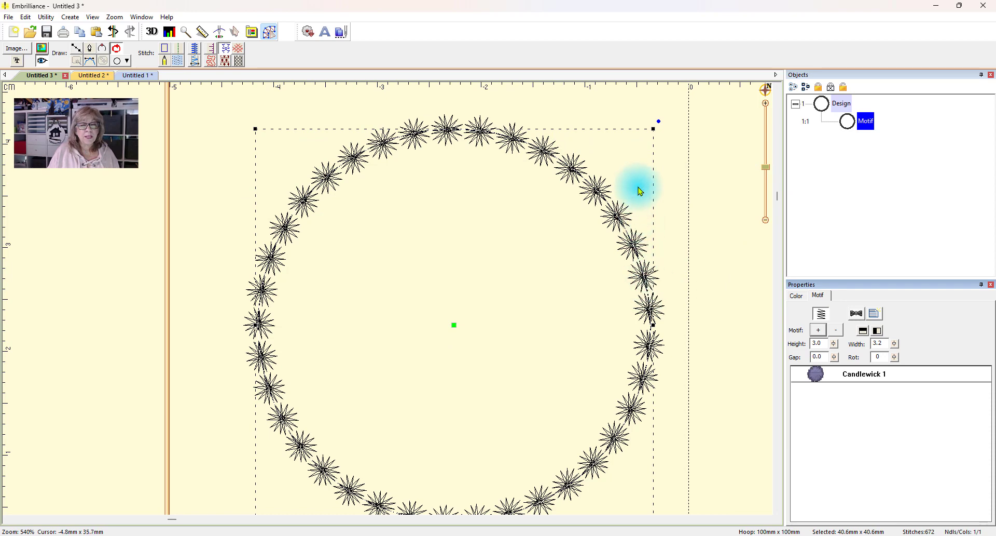
{"action": "left_click", "coordinate": [650, 141]}
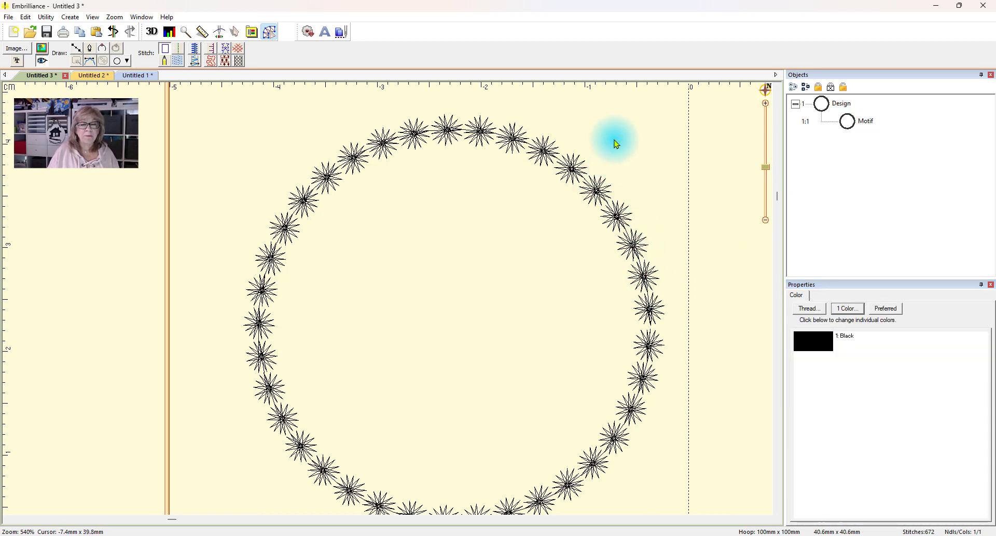
{"action": "left_click", "coordinate": [617, 144]}
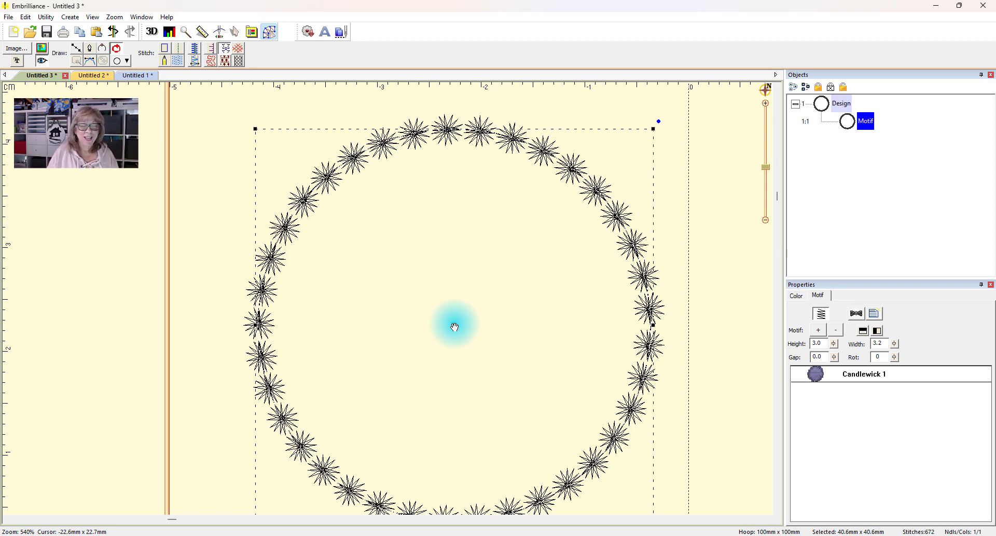
{"action": "left_click_drag", "start_coordinate": [455, 327], "coordinate": [431, 310]}
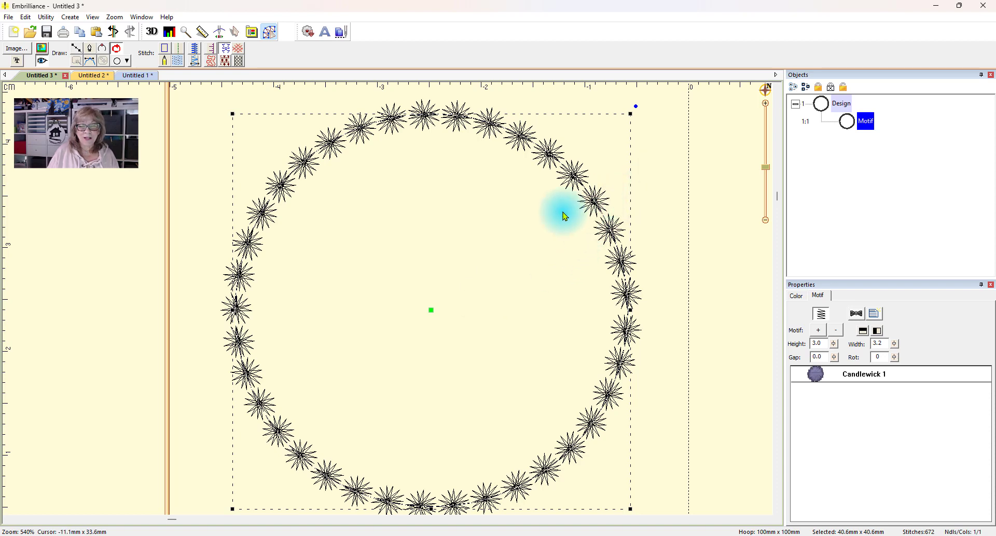
{"action": "left_click_drag", "start_coordinate": [647, 147], "coordinate": [732, 152]}
{"action": "left_click", "coordinate": [610, 230]}
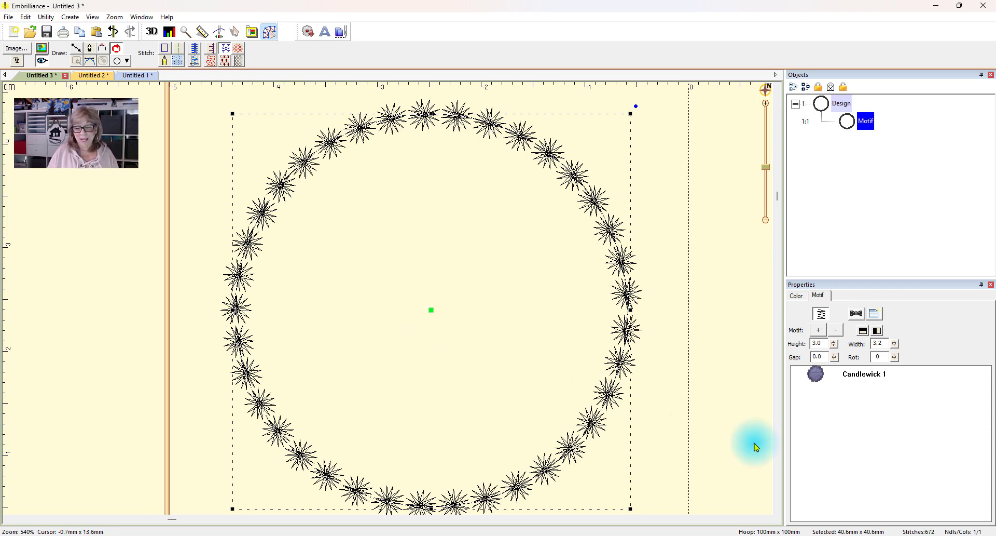
{"action": "left_click", "coordinate": [853, 378]}
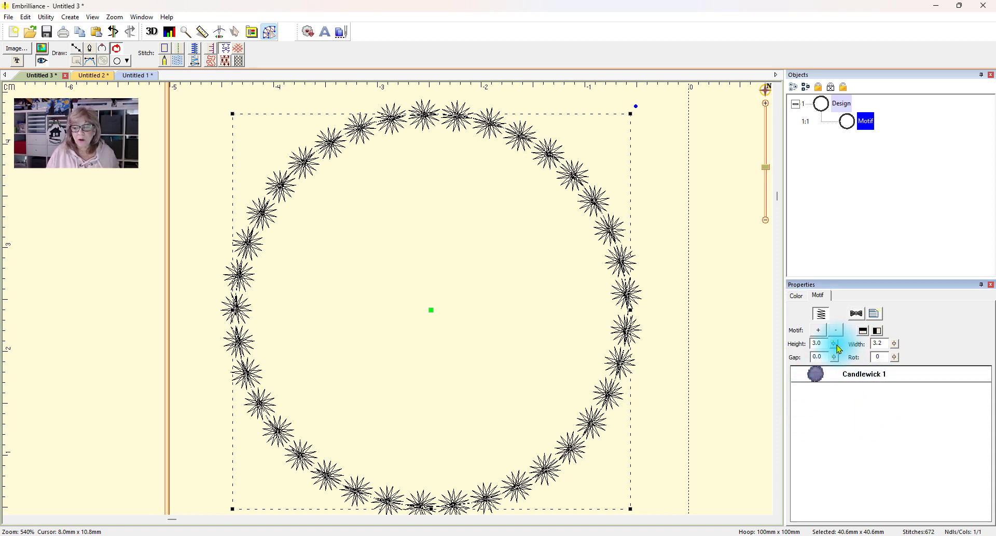
Try Candlewick 1 motif heights of 5.2, 9.5 and 2.0 on the circle
{"action": "left_click_drag", "start_coordinate": [835, 345], "coordinate": [838, 394]}
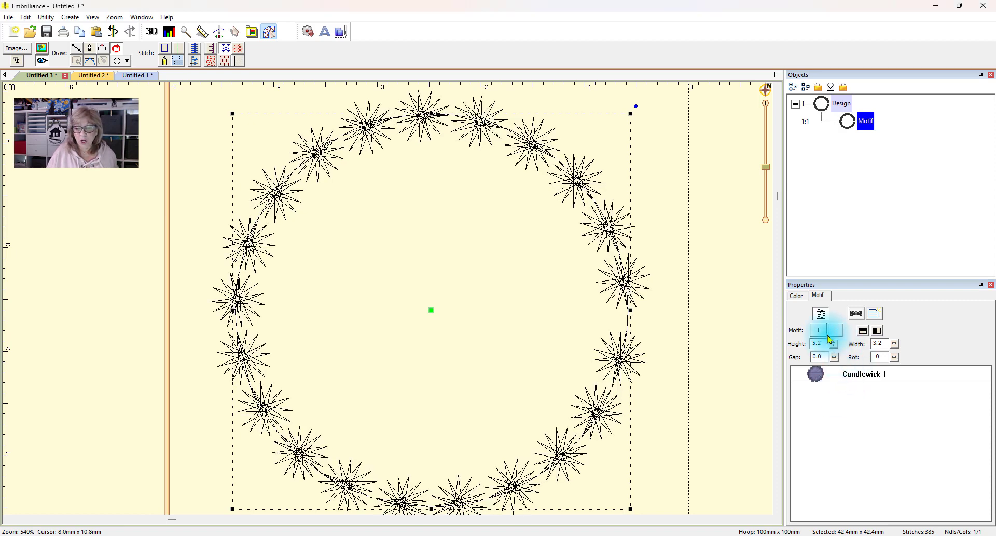
{"action": "left_click_drag", "start_coordinate": [836, 350], "coordinate": [838, 377]}
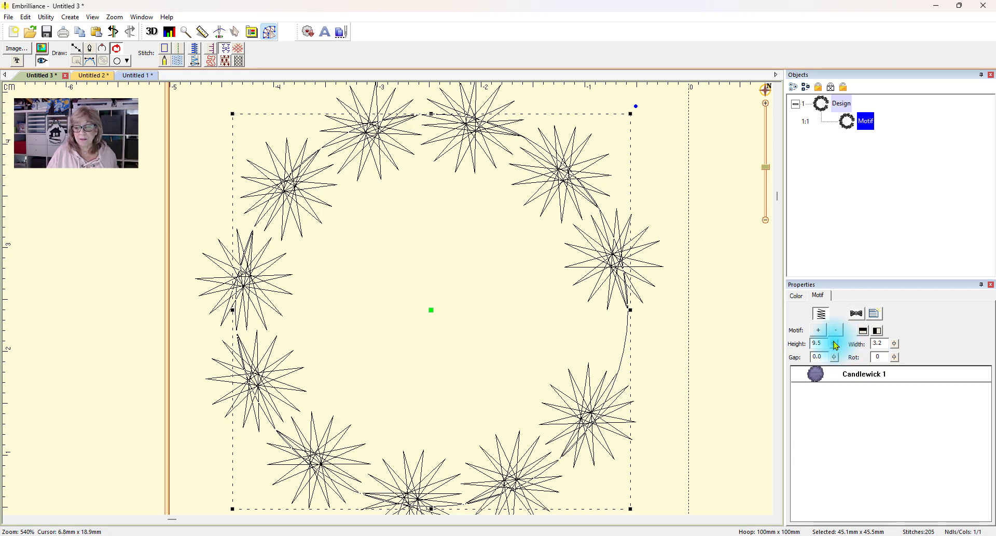
{"action": "left_click_drag", "start_coordinate": [837, 345], "coordinate": [836, 429]}
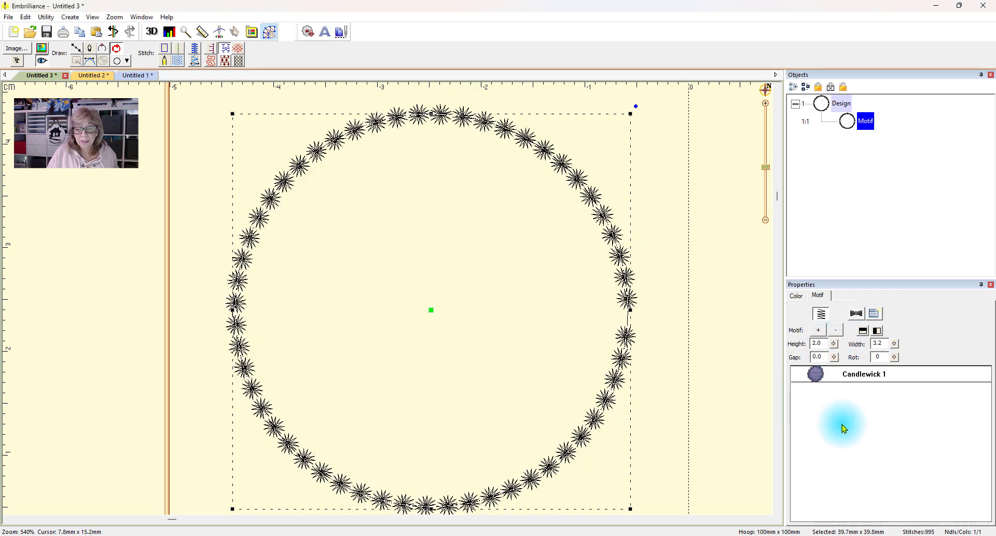
Try Candlewick 1 motif heights of 3.3, 3.8 and 3.2 to close the spacing around the circle
{"action": "left_click_drag", "start_coordinate": [836, 346], "coordinate": [837, 406]}
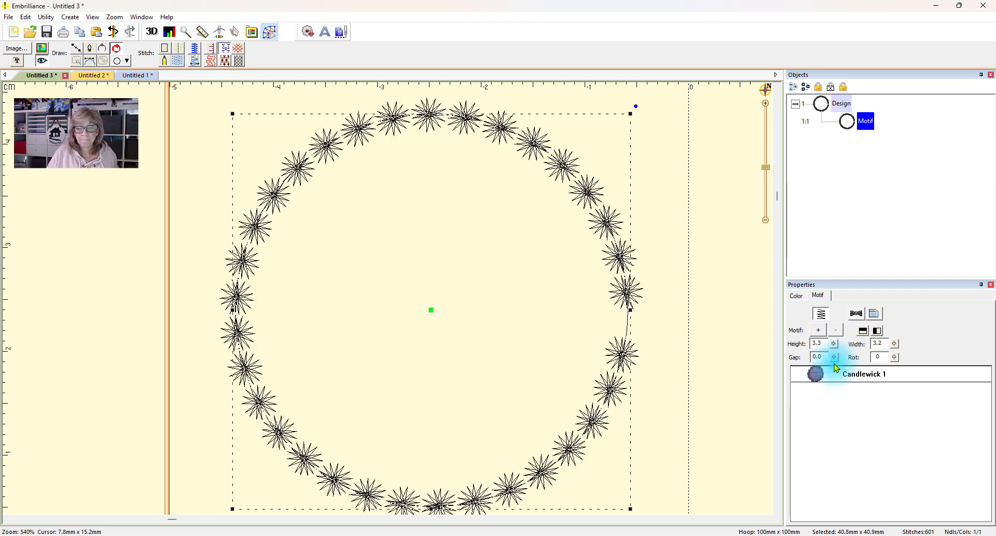
{"action": "left_click_drag", "start_coordinate": [834, 344], "coordinate": [838, 400]}
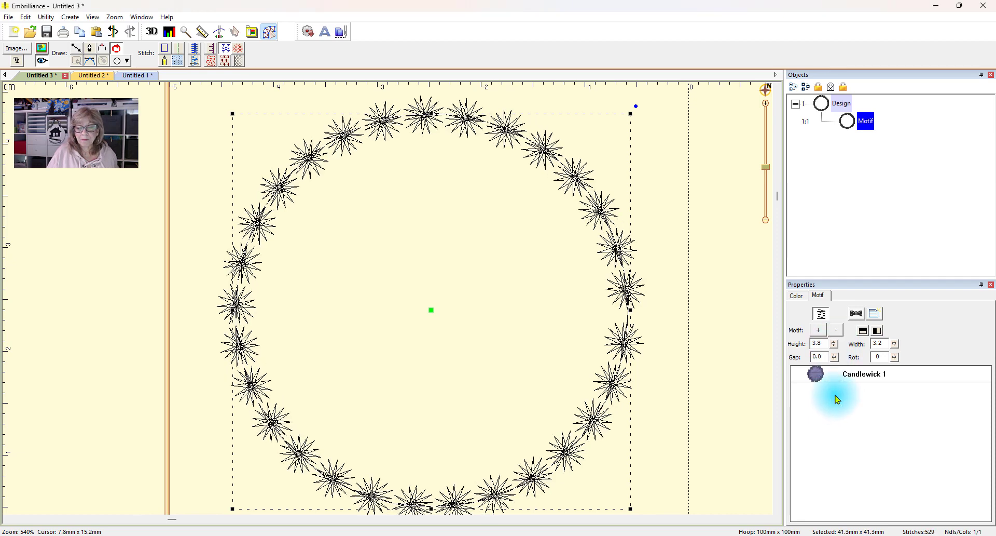
{"action": "left_click_drag", "start_coordinate": [838, 350], "coordinate": [837, 391]}
{"action": "left_click_drag", "start_coordinate": [836, 351], "coordinate": [839, 404]}
{"action": "left_click", "coordinate": [674, 333]}
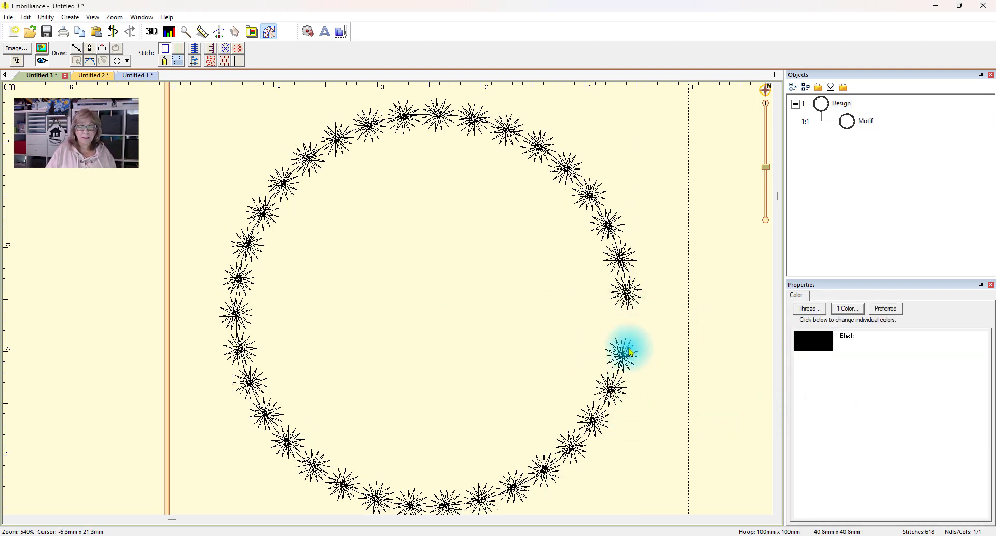
Reduce the Candlewick 1 motif height to 2.1 so the motifs space evenly around the circle
{"action": "left_click", "coordinate": [617, 392]}
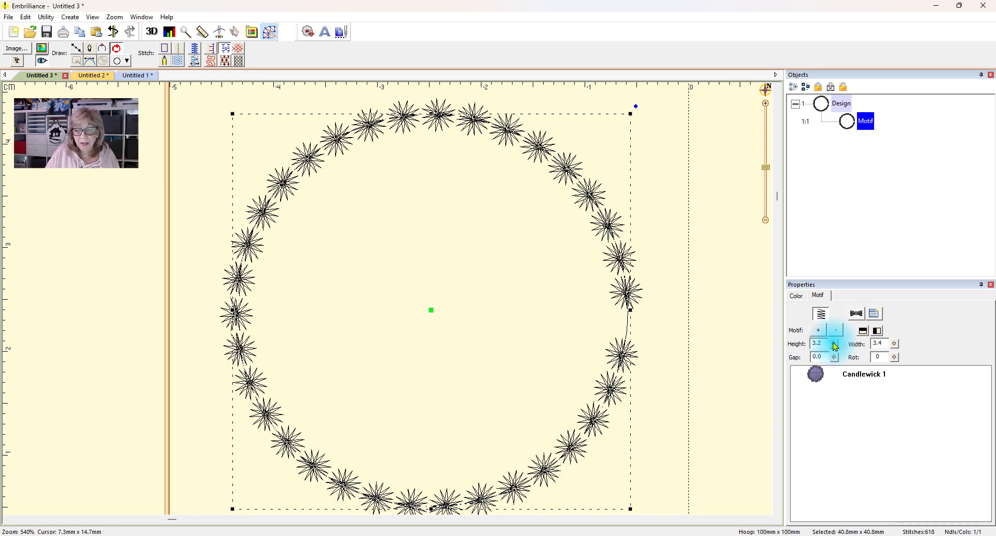
{"action": "left_click_drag", "start_coordinate": [836, 346], "coordinate": [836, 400]}
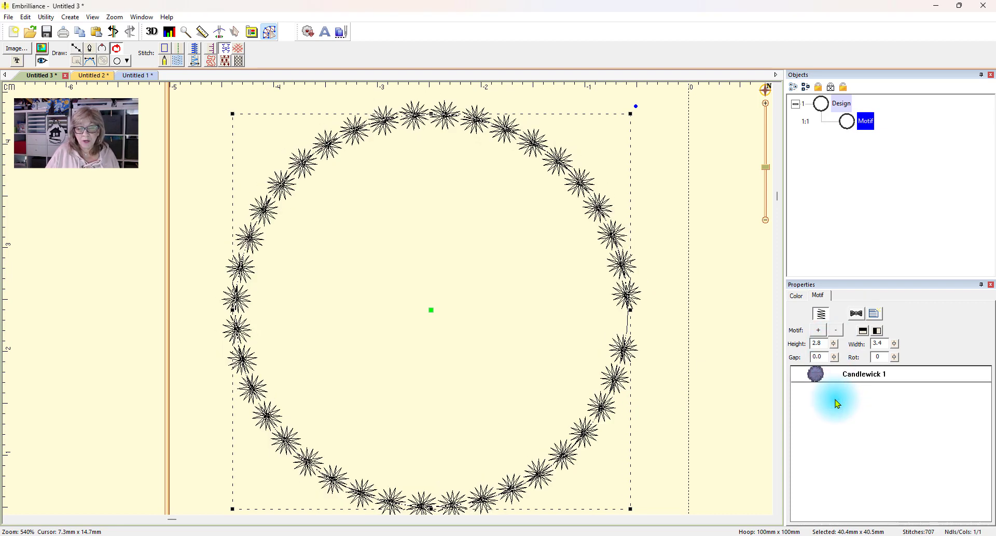
{"action": "left_click_drag", "start_coordinate": [837, 348], "coordinate": [836, 400]}
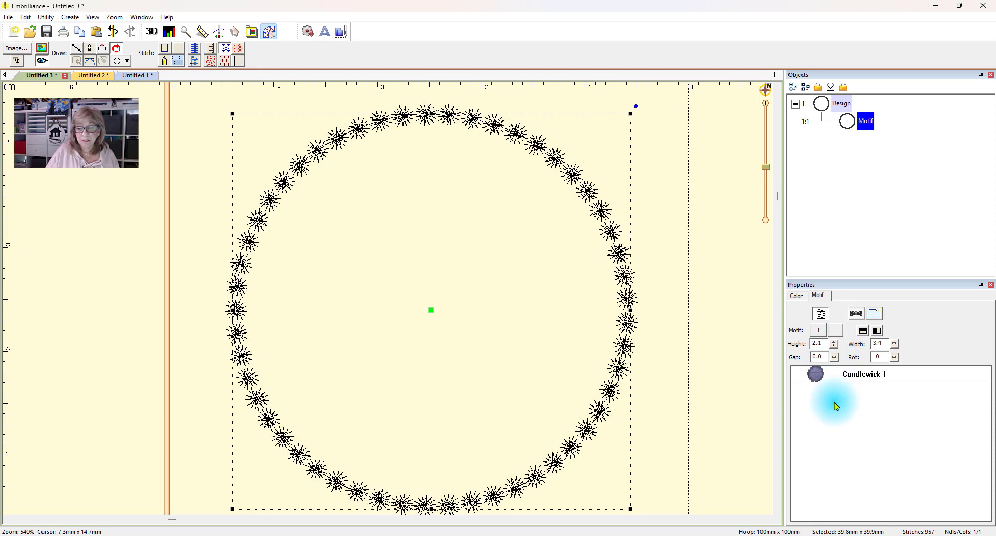
{"action": "left_click", "coordinate": [718, 387]}
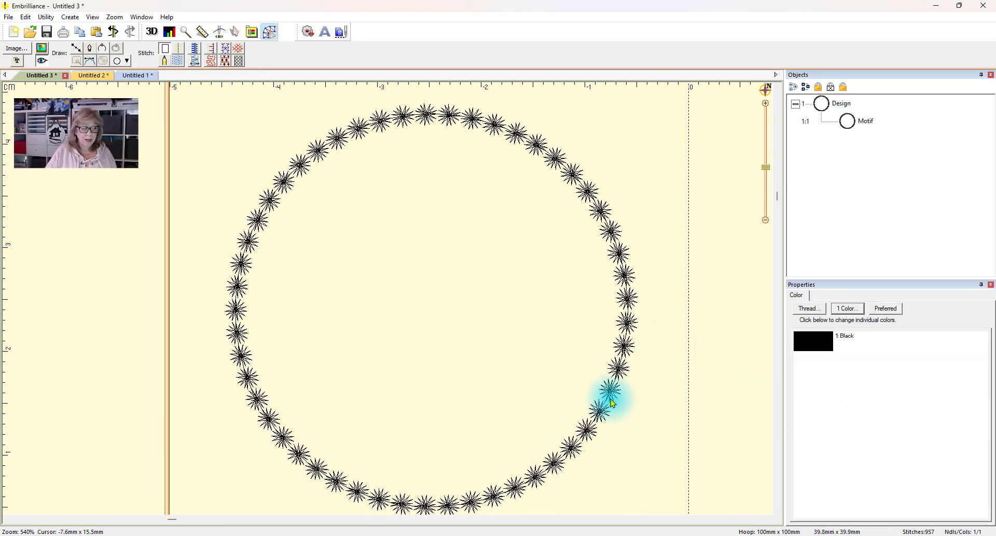
{"action": "left_click", "coordinate": [588, 440]}
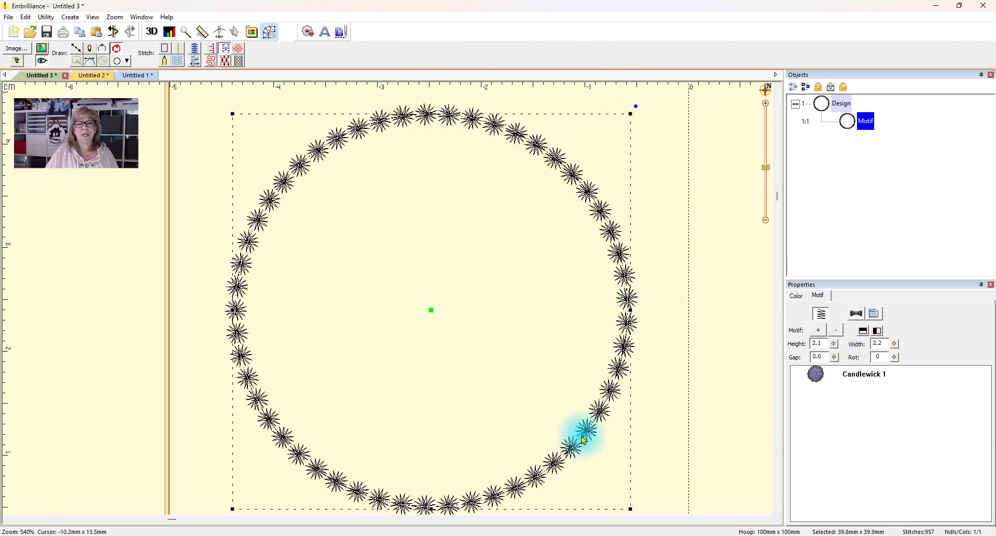
Add the Satin 1 motif from the Satin category to the circle alongside Candlewick 1
{"action": "left_click", "coordinate": [819, 330]}
{"action": "scroll", "coordinate": [480, 285], "scroll_direction": "down", "scroll_amount": 2}
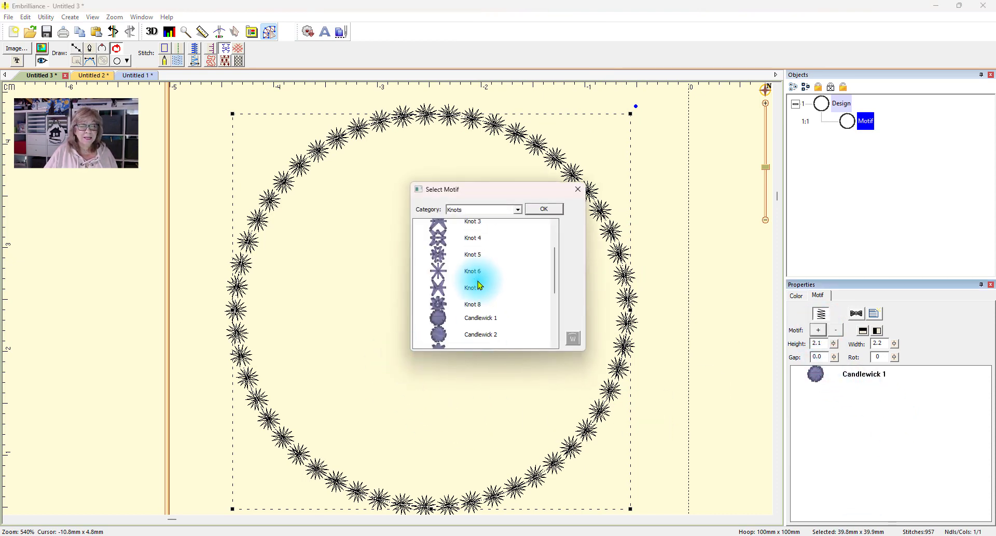
{"action": "scroll", "coordinate": [481, 285], "scroll_direction": "down", "scroll_amount": 5}
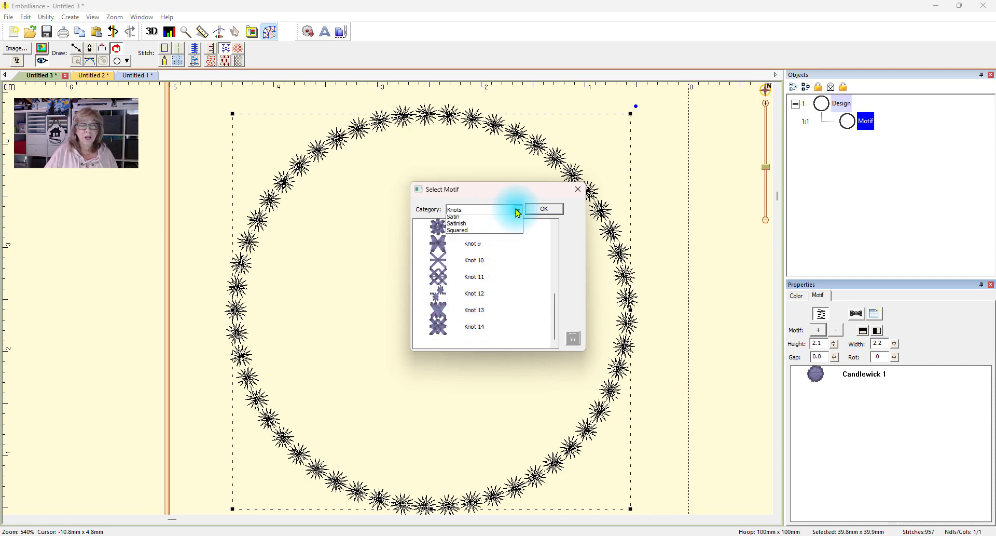
{"action": "left_click", "coordinate": [495, 247]}
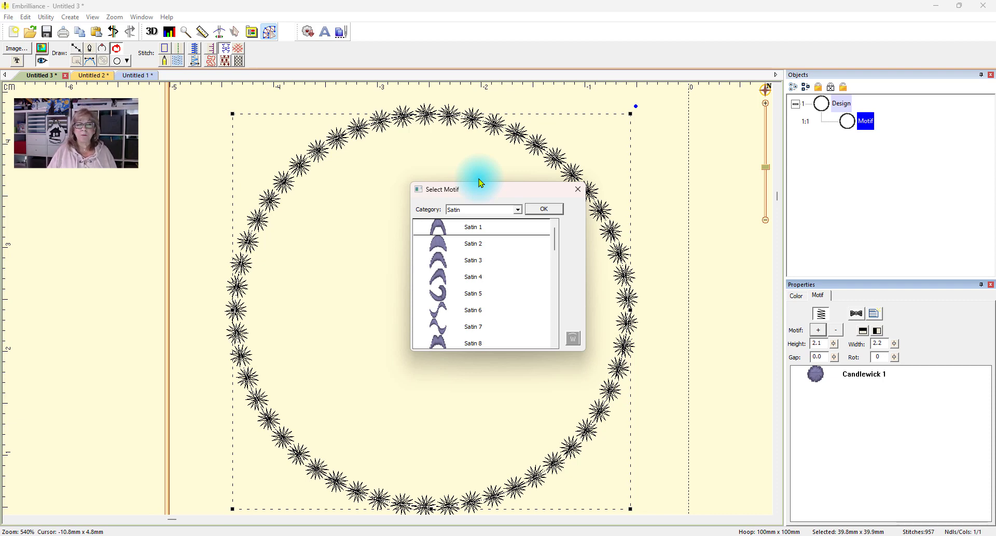
{"action": "left_click", "coordinate": [544, 213]}
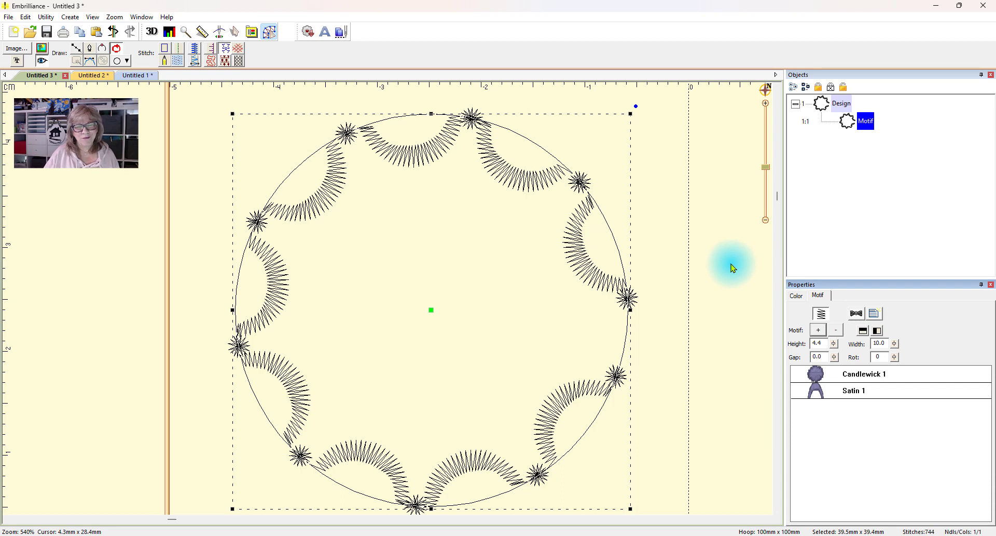
Increase the gap between the combined motifs to 0.8 and switch to stitch mode
{"action": "left_click", "coordinate": [834, 358]}
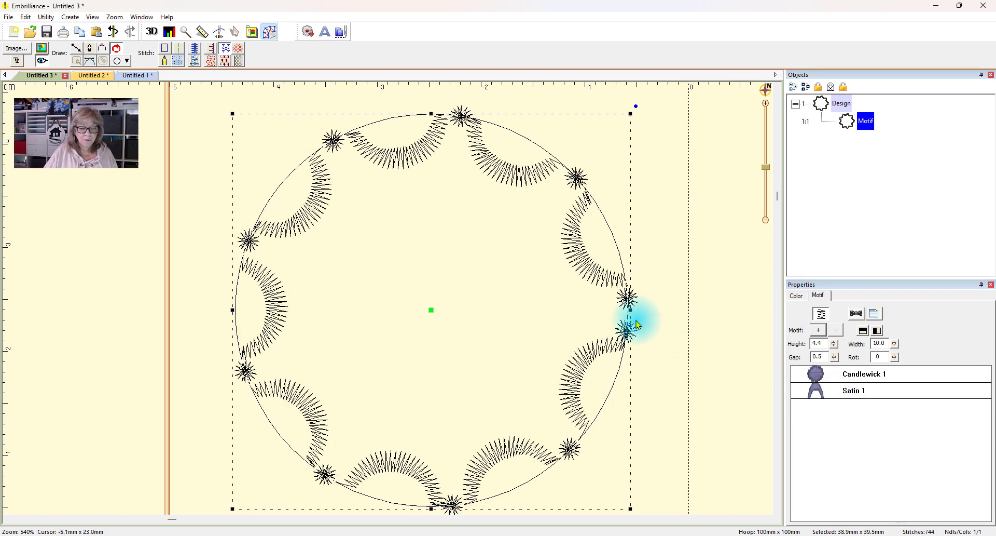
{"action": "left_click", "coordinate": [835, 358]}
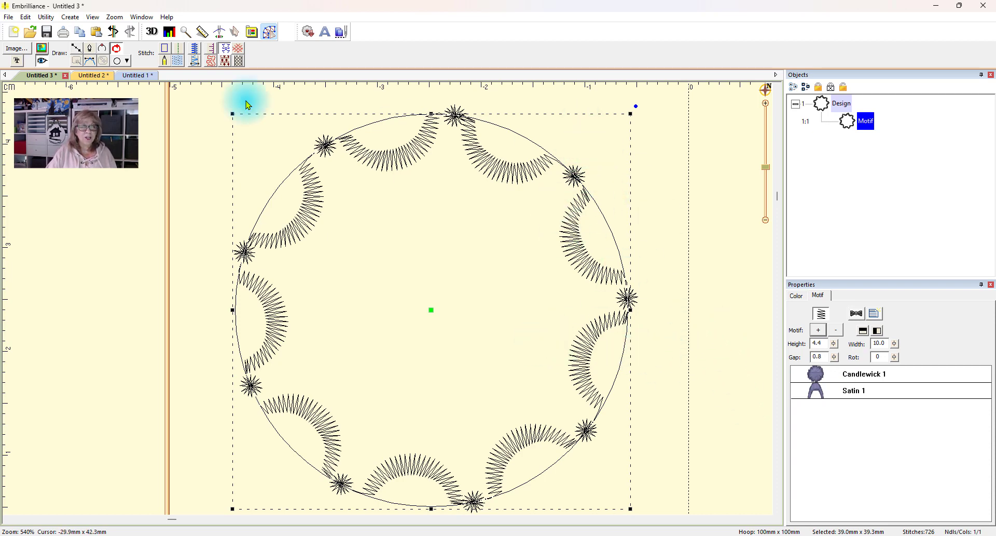
{"action": "left_click", "coordinate": [221, 32]}
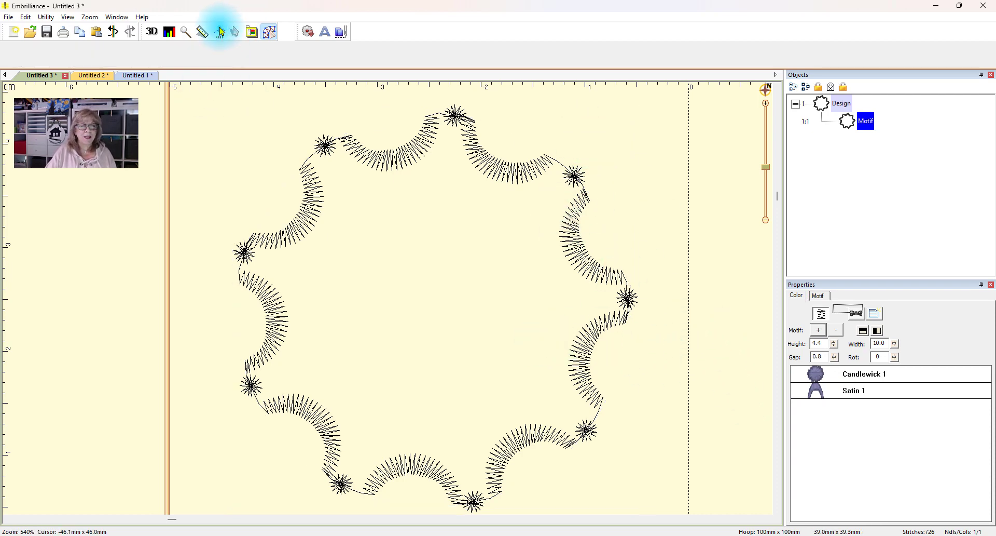
Step through the stitching sequence of the motif circle from start to finish and turn on the 3D view
{"action": "left_click_drag", "start_coordinate": [112, 51], "coordinate": [167, 56]}
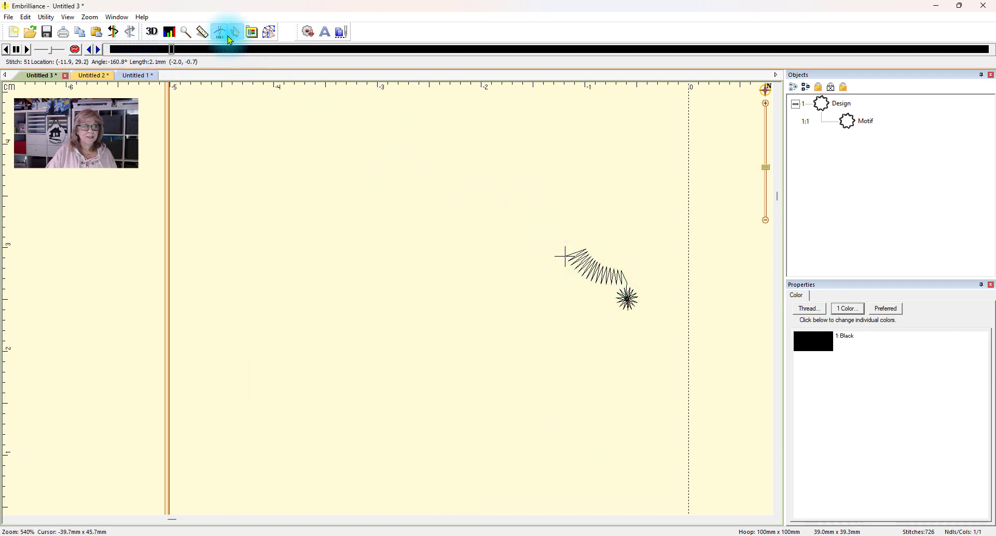
{"action": "mouse_move", "coordinate": [172, 51]}
{"action": "left_mouse_down"}
{"action": "mouse_move", "coordinate": [584, 85]}
{"action": "mouse_move", "coordinate": [970, 89]}
{"action": "left_mouse_up"}
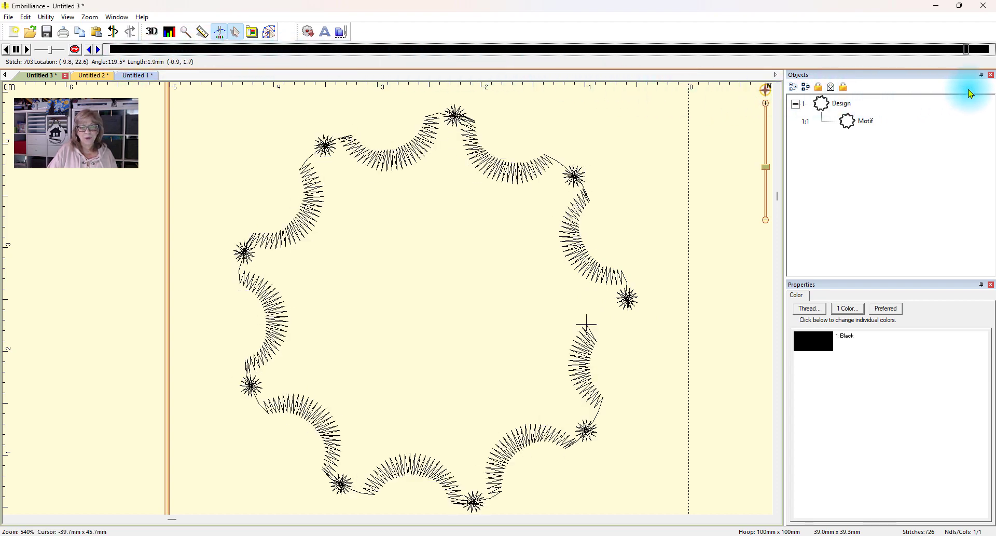
{"action": "left_click", "coordinate": [152, 33]}
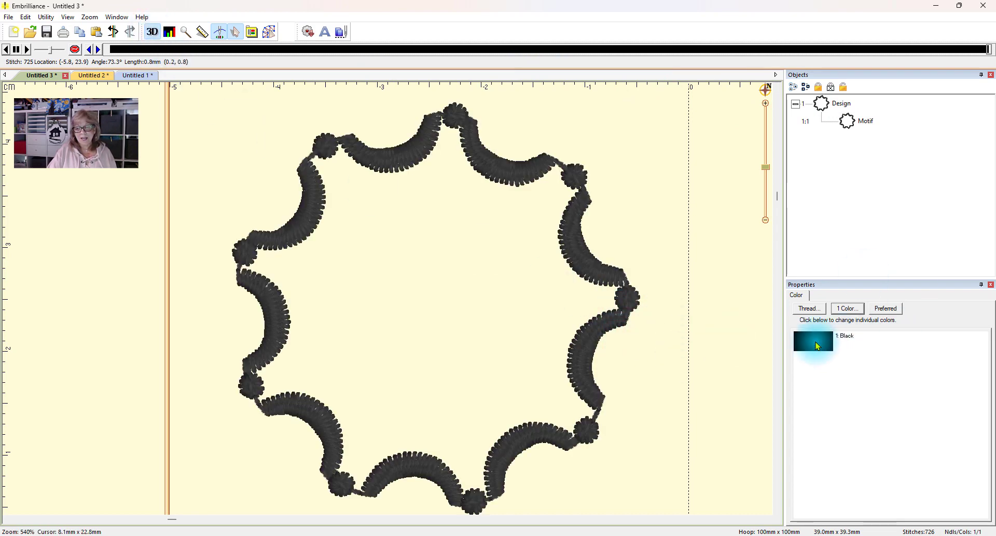
Try recolouring the motif circle in stitch mode with Isacord Poly 2220 Tropicana and 1860 Shell
{"action": "left_click", "coordinate": [819, 345]}
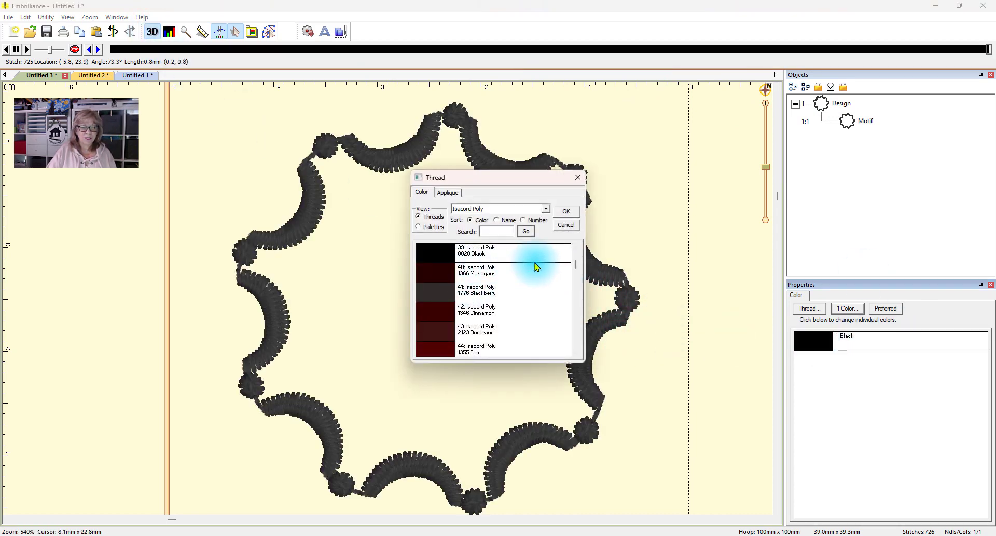
{"action": "left_click_drag", "start_coordinate": [581, 267], "coordinate": [574, 255]}
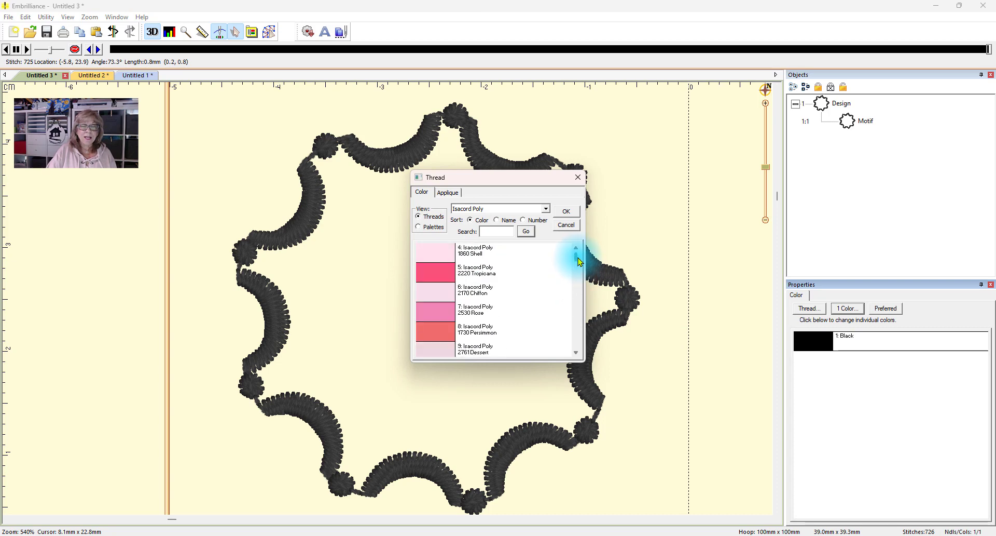
{"action": "left_click", "coordinate": [467, 271]}
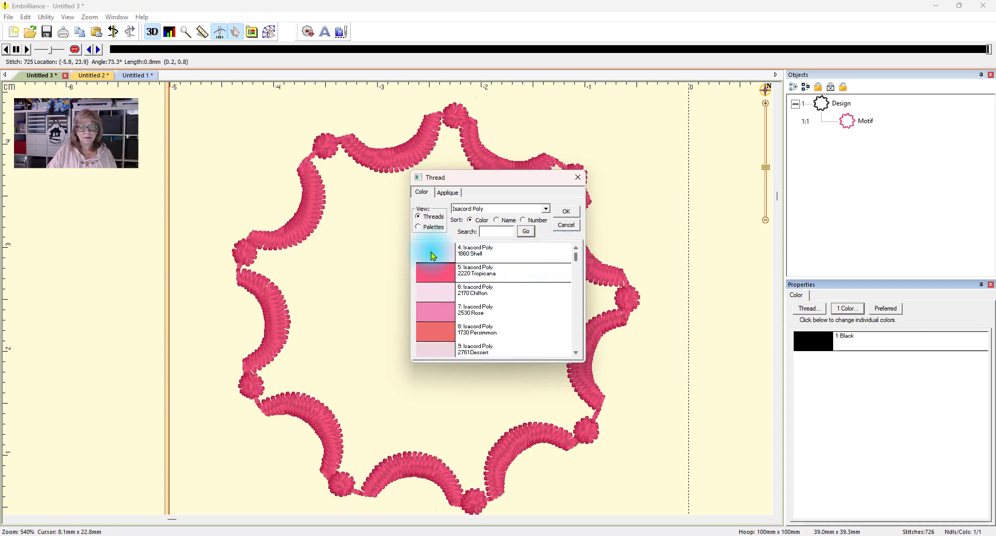
{"action": "left_click", "coordinate": [429, 252]}
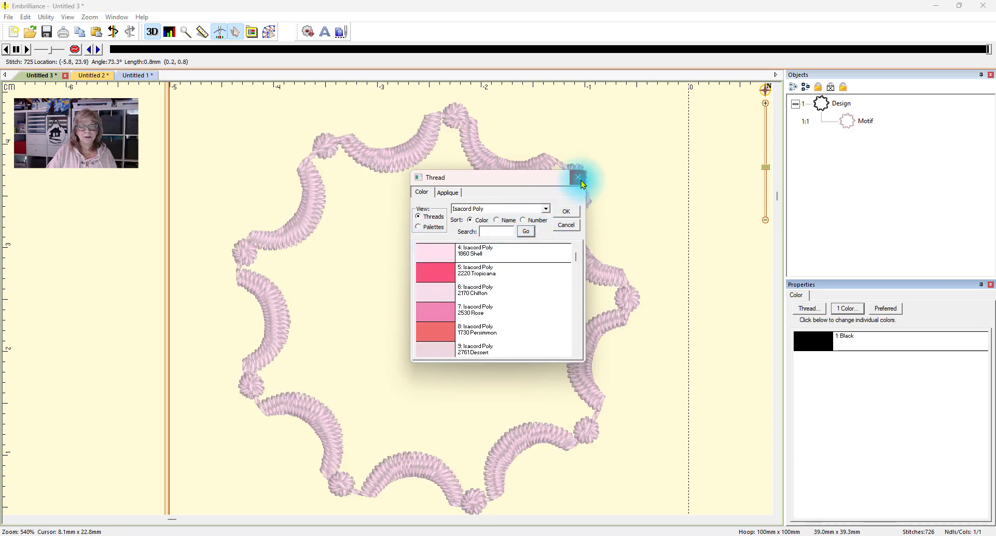
{"action": "left_click", "coordinate": [567, 212]}
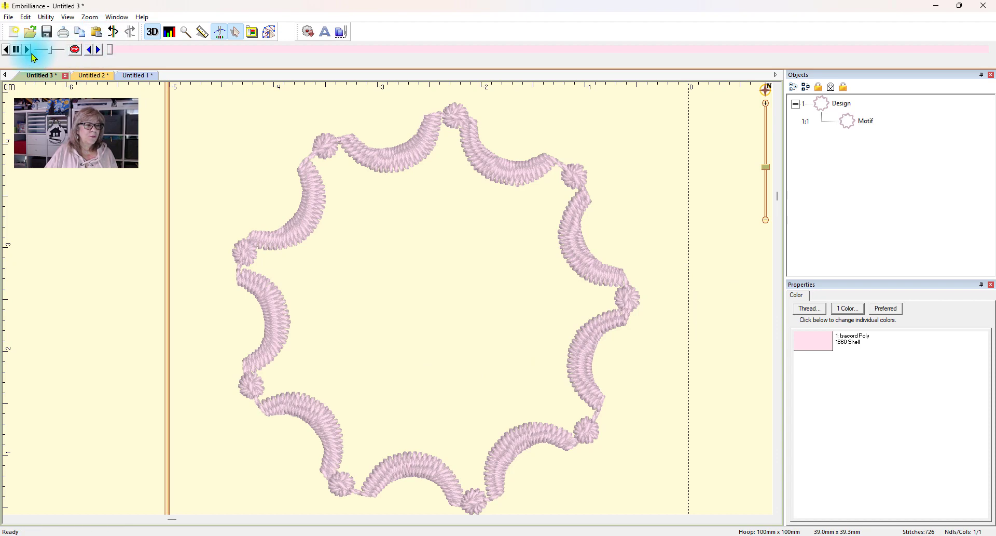
Return to create mode and set the motif circle's thread to Isacord Poly 1860 Shell
{"action": "left_click", "coordinate": [268, 31]}
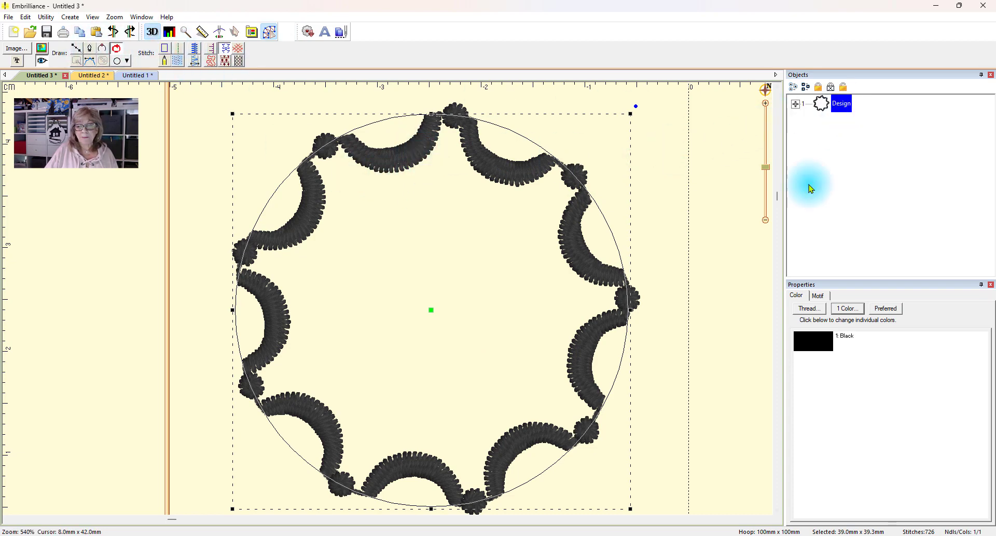
{"action": "double_click", "coordinate": [833, 349]}
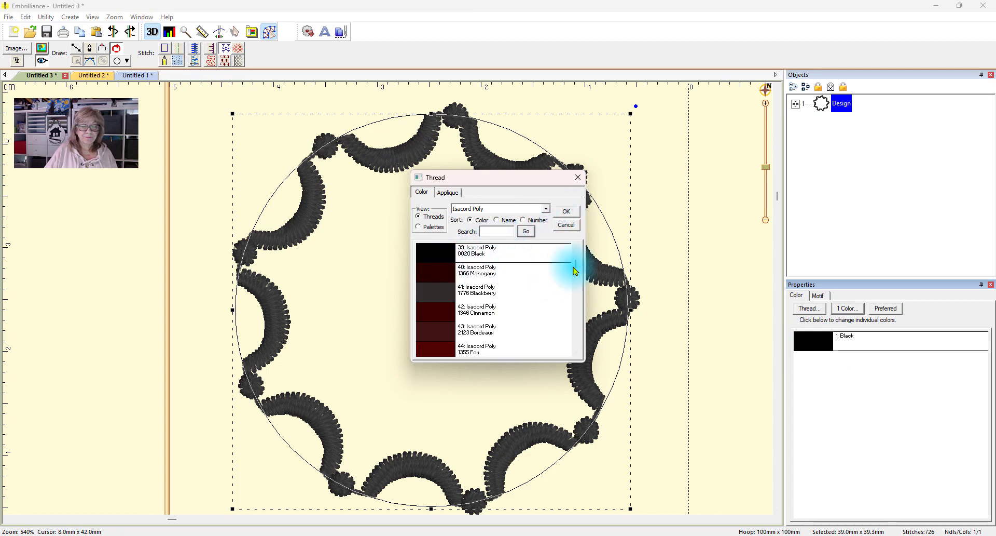
{"action": "left_click_drag", "start_coordinate": [576, 264], "coordinate": [577, 258]}
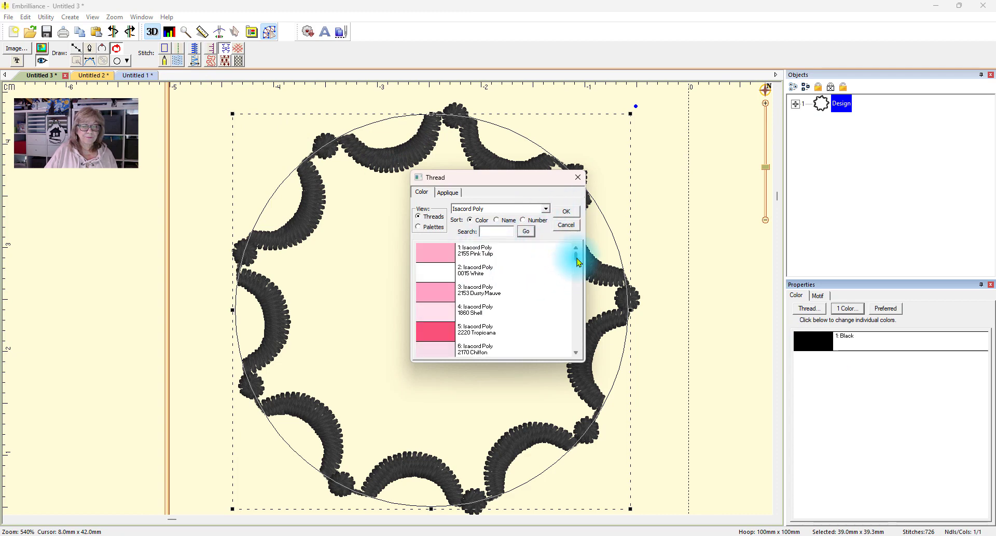
{"action": "left_click", "coordinate": [435, 313]}
{"action": "left_click", "coordinate": [567, 212]}
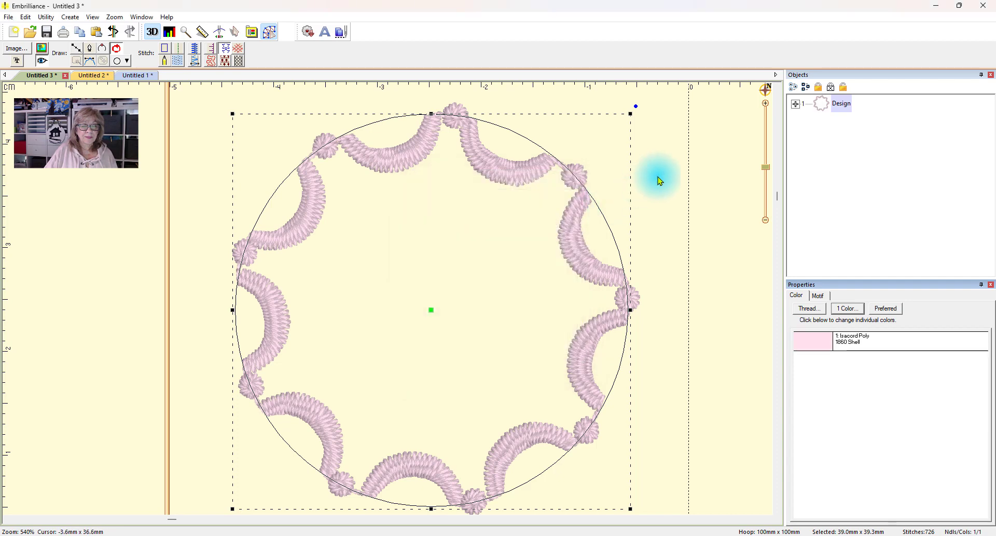
{"action": "left_click", "coordinate": [436, 259]}
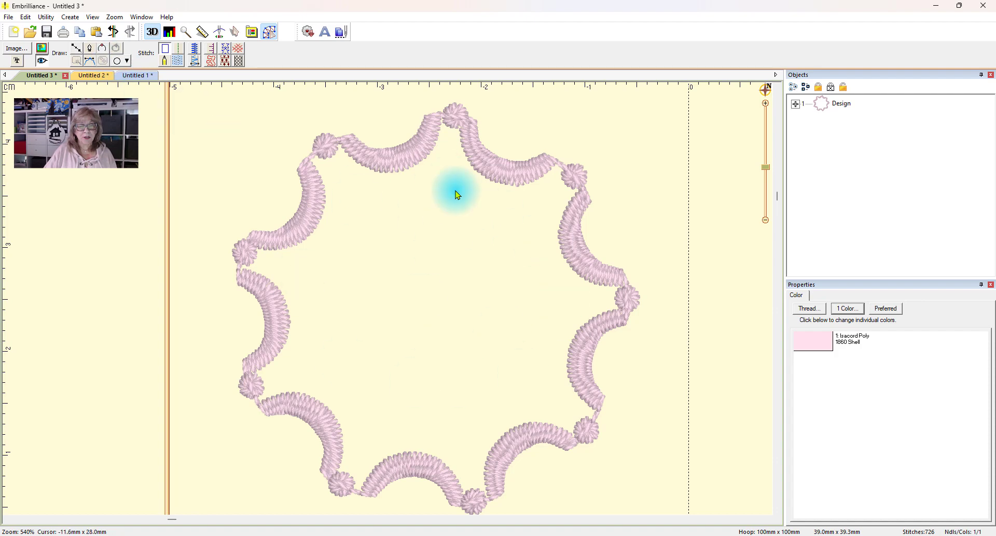
Draw a smaller circle about 18 mm in diameter and centre it inside the motif ring
{"action": "left_click", "coordinate": [120, 66]}
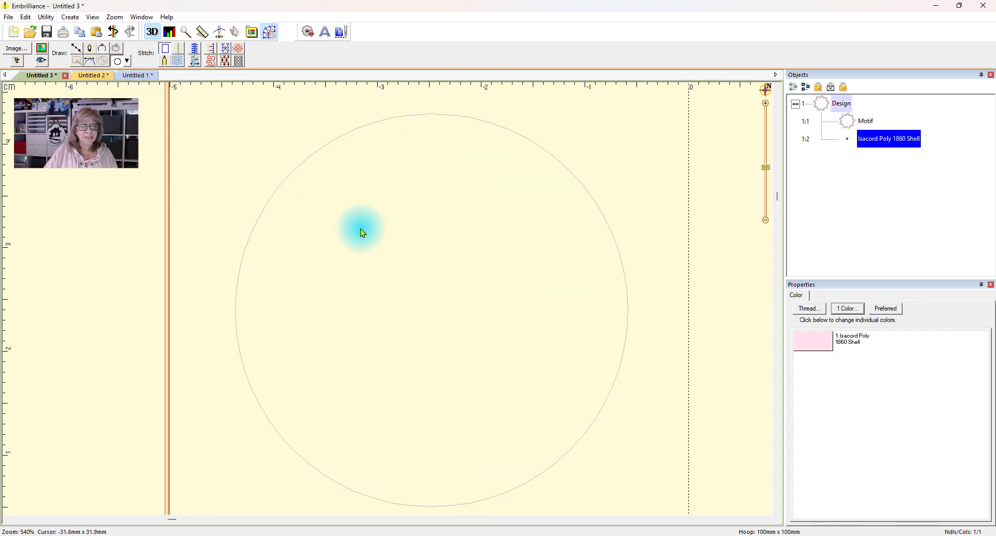
{"action": "left_click_drag", "start_coordinate": [360, 229], "coordinate": [549, 429]}
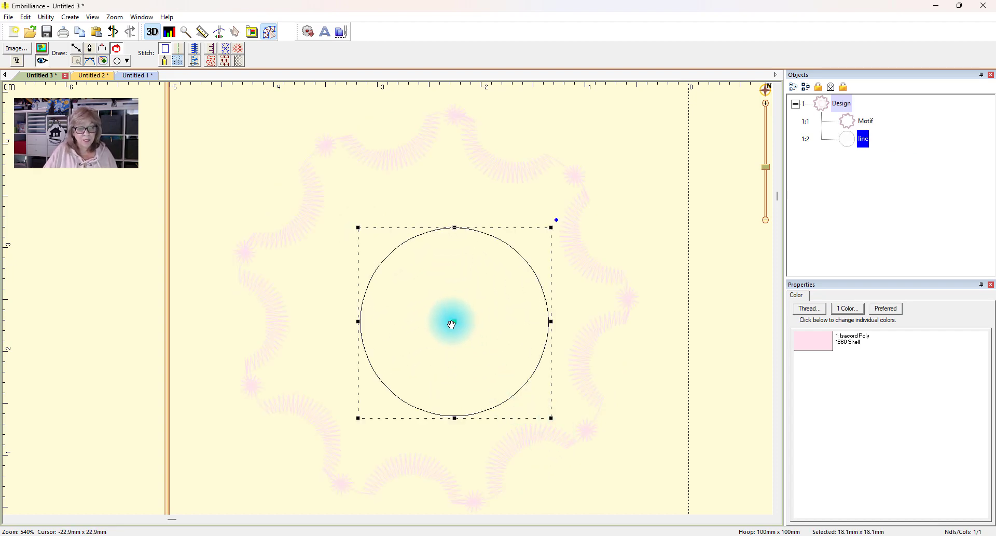
{"action": "left_click_drag", "start_coordinate": [452, 324], "coordinate": [433, 308]}
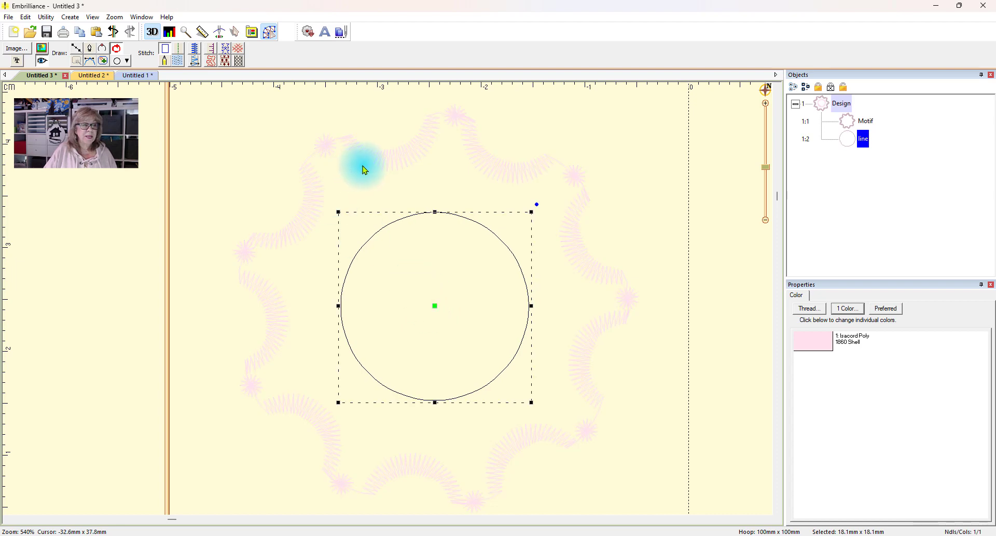
Apply the Motif stitch to the inner circle and remove Satin 1, leaving only Candlewick 1
{"action": "left_click", "coordinate": [227, 50]}
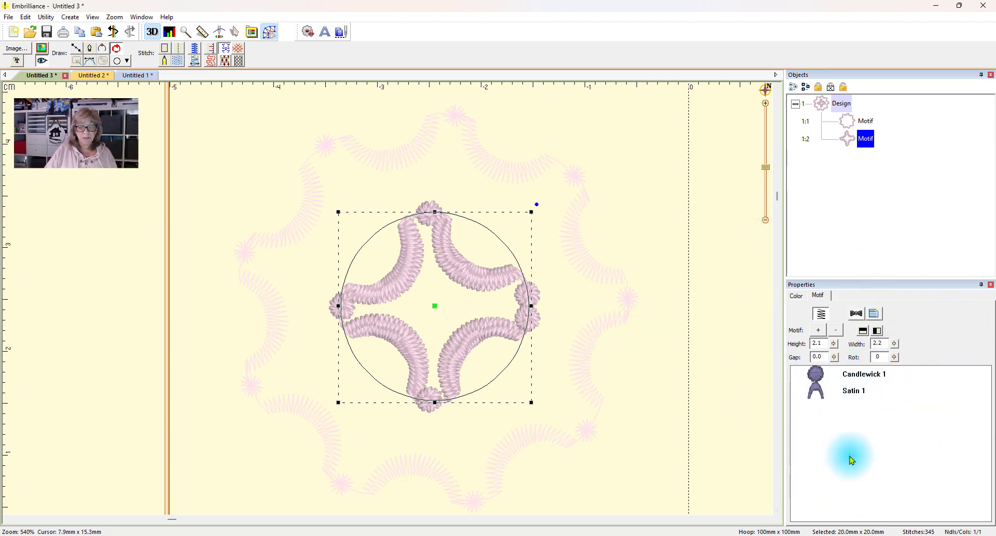
{"action": "left_click", "coordinate": [856, 395]}
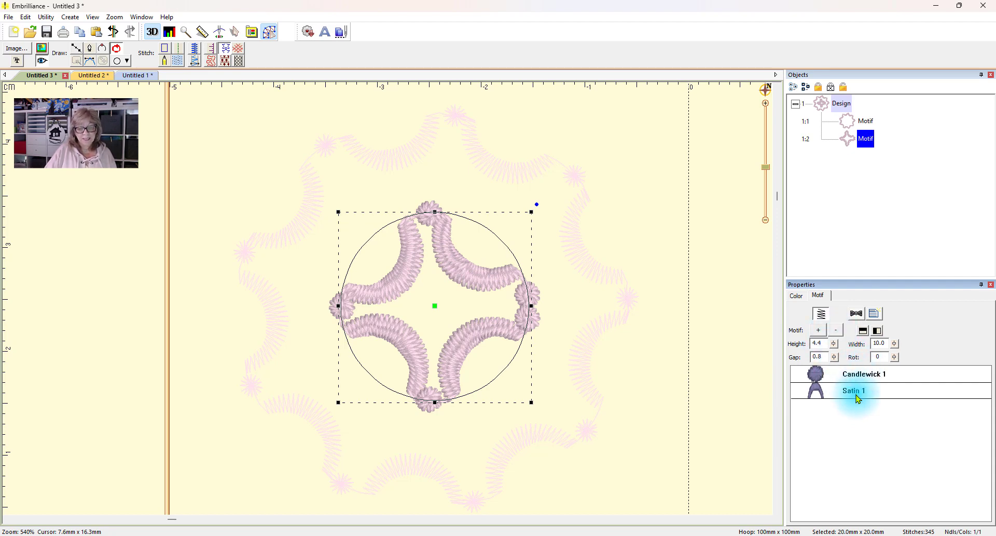
{"action": "left_click", "coordinate": [837, 332]}
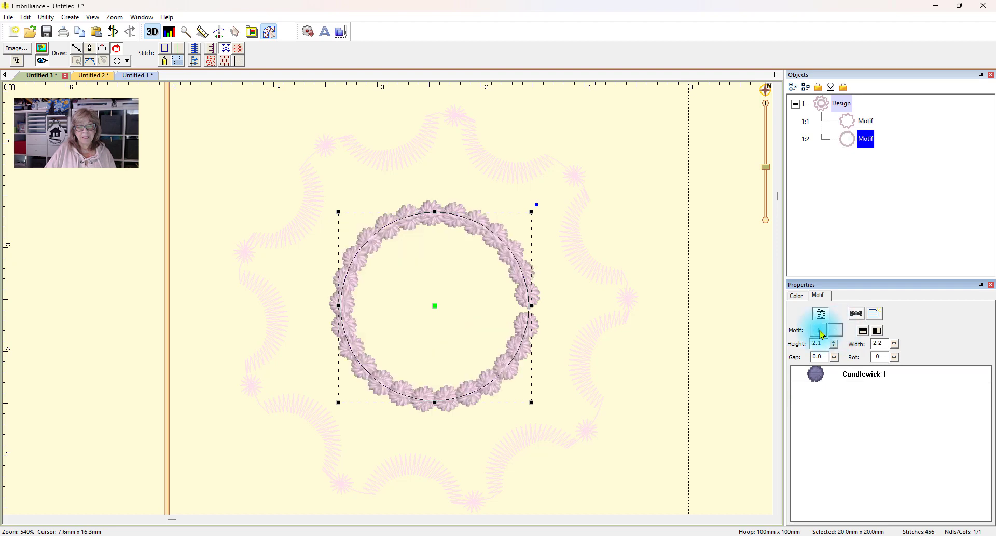
{"action": "left_click", "coordinate": [687, 315]}
{"action": "left_click", "coordinate": [530, 324]}
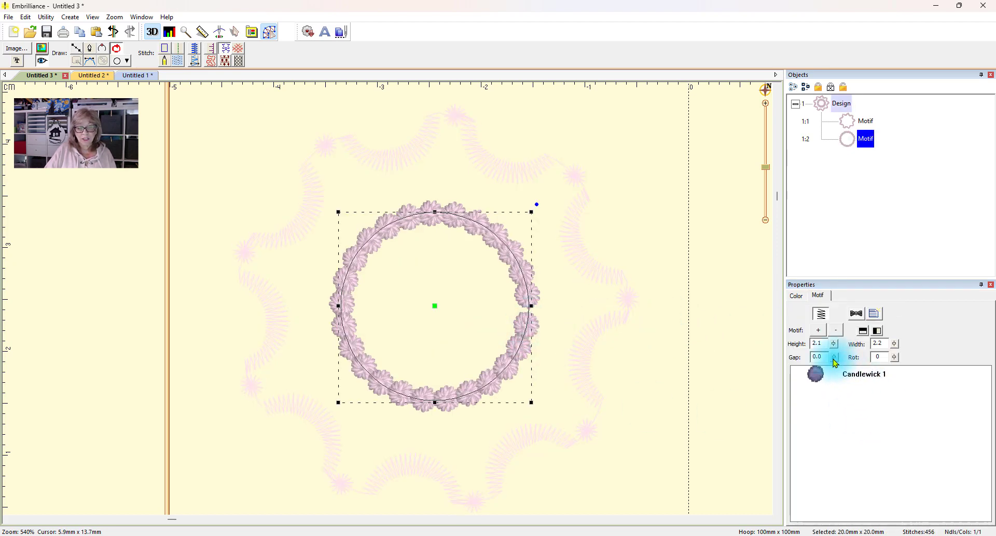
Increase the gap between the inner circle's Candlewick 1 motifs to 2.2
{"action": "left_click_drag", "start_coordinate": [836, 363], "coordinate": [840, 396]}
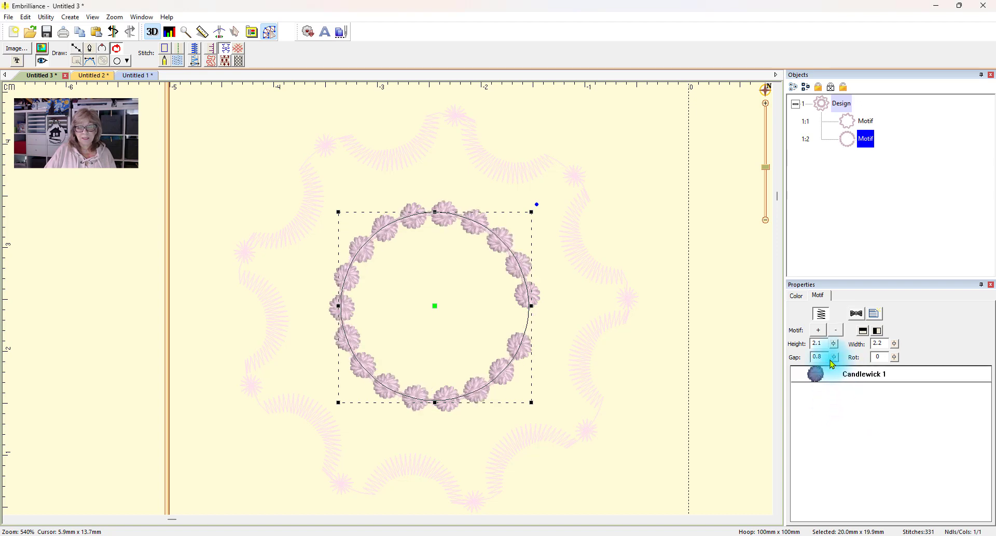
{"action": "left_click_drag", "start_coordinate": [836, 361], "coordinate": [837, 391]}
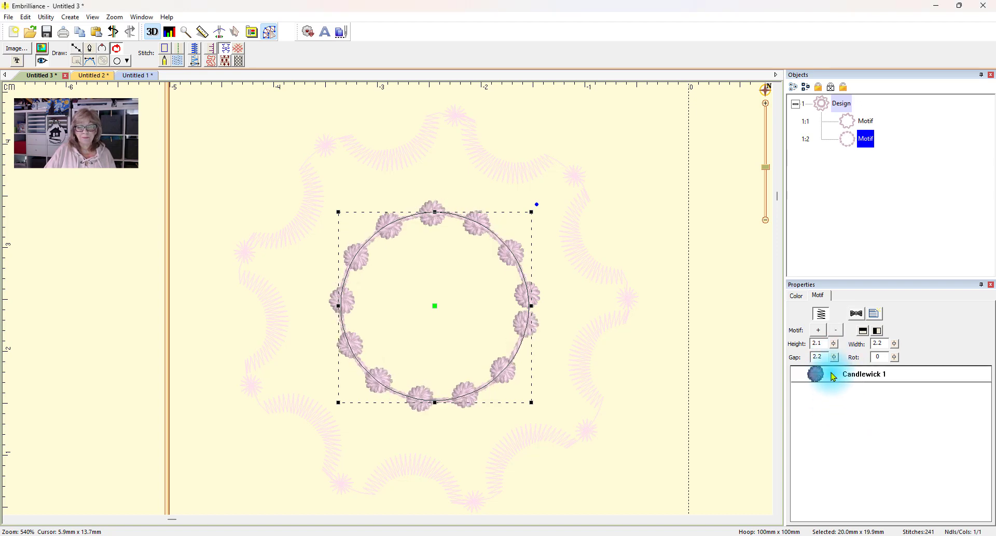
{"action": "left_click_drag", "start_coordinate": [838, 358], "coordinate": [839, 392]}
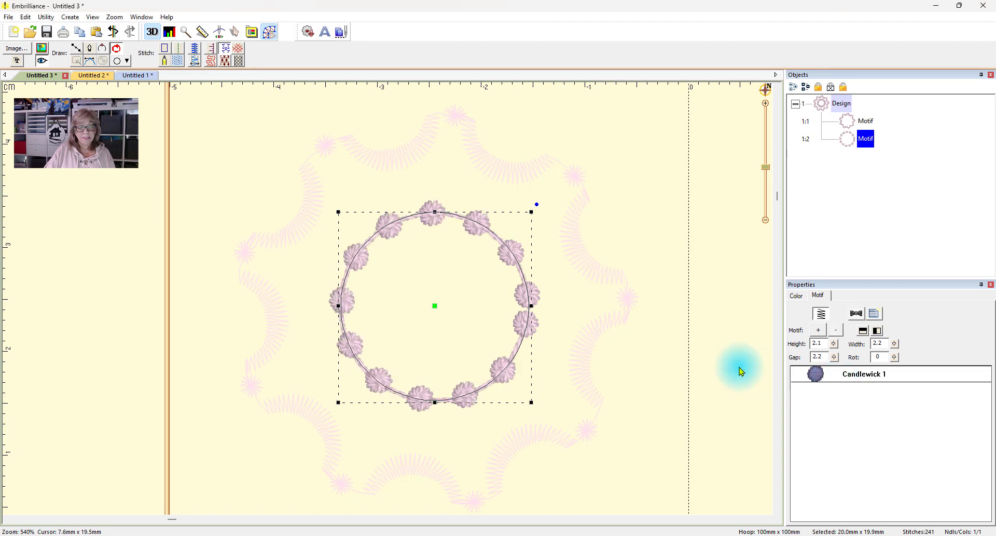
{"action": "left_click", "coordinate": [711, 368]}
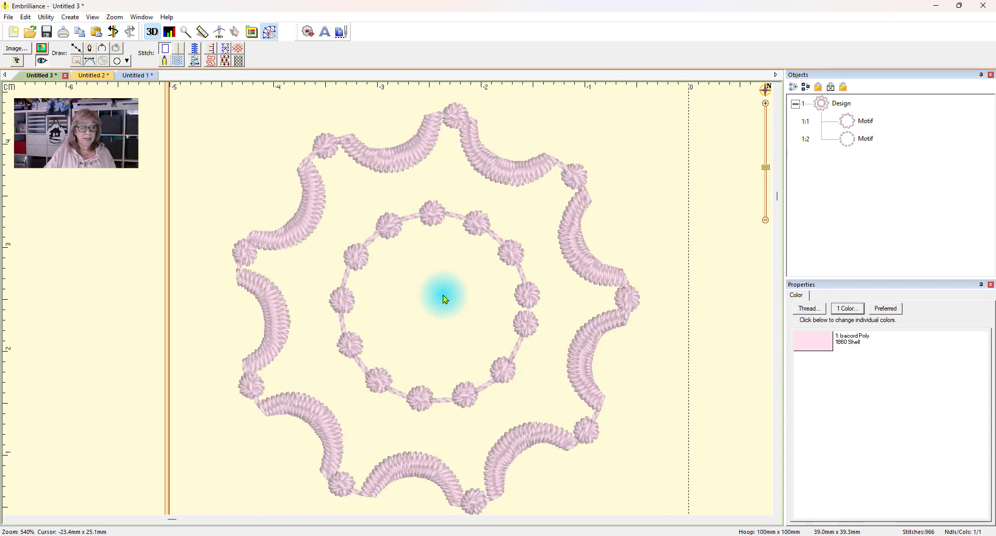
Recolour the inner Candlewick 1 circle with Isacord Poly 2220 Tropicana
{"action": "left_click", "coordinate": [521, 261]}
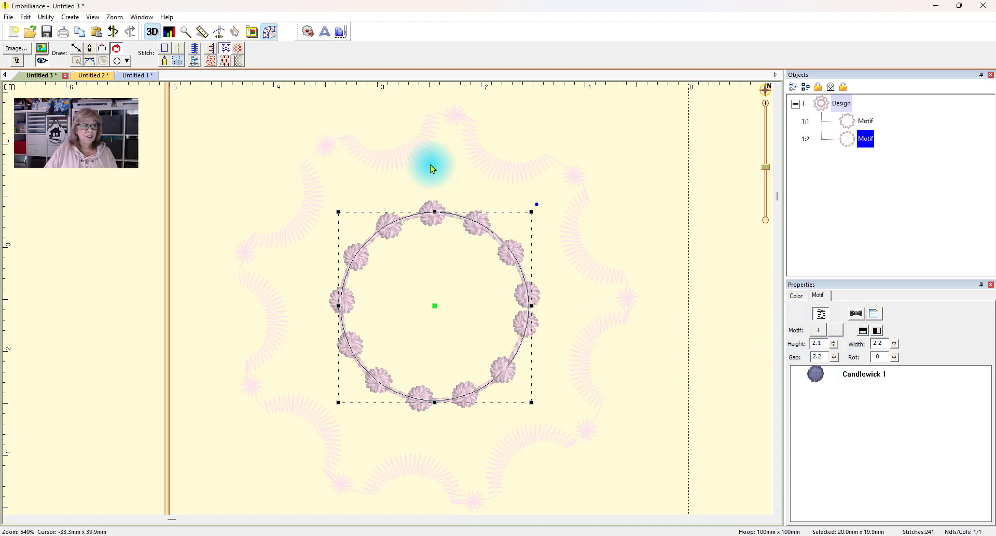
{"action": "left_click", "coordinate": [886, 185]}
{"action": "left_click", "coordinate": [865, 138]}
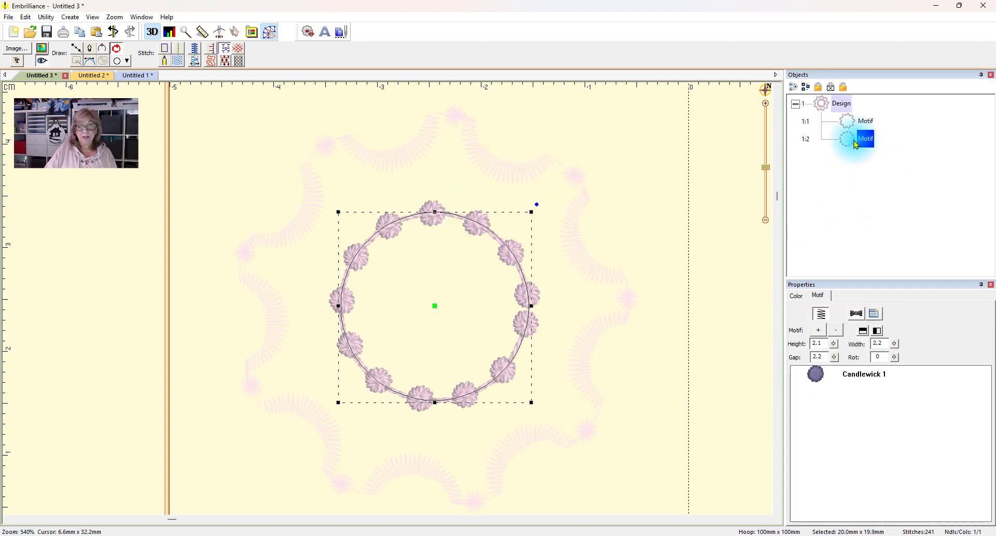
{"action": "left_click", "coordinate": [797, 295]}
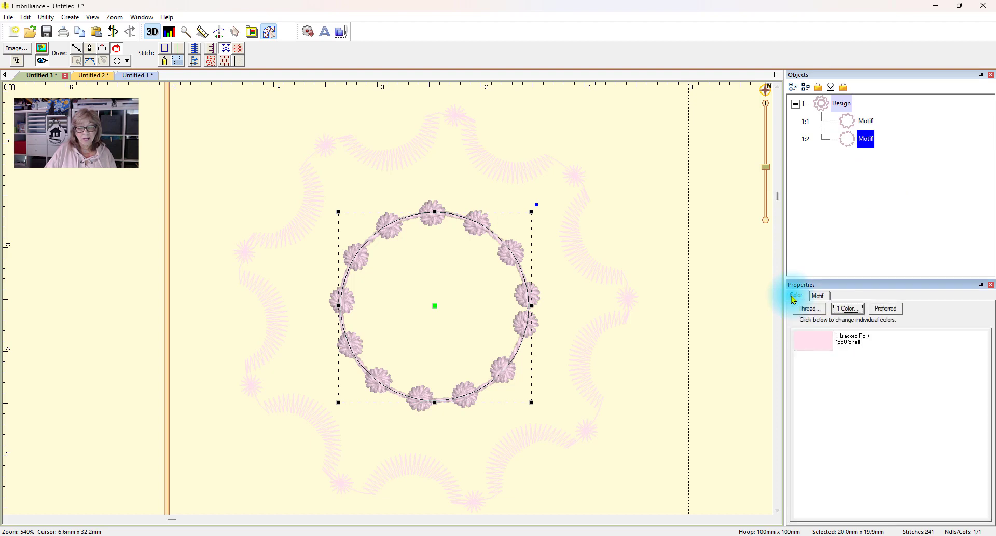
{"action": "left_click", "coordinate": [818, 345]}
{"action": "left_click", "coordinate": [436, 272]}
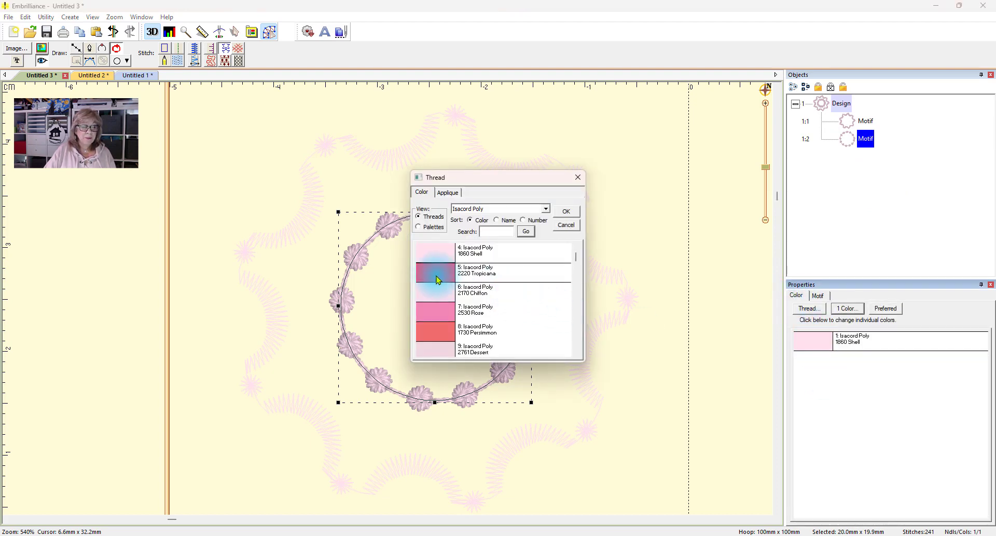
{"action": "left_click", "coordinate": [565, 213]}
{"action": "left_click", "coordinate": [644, 225]}
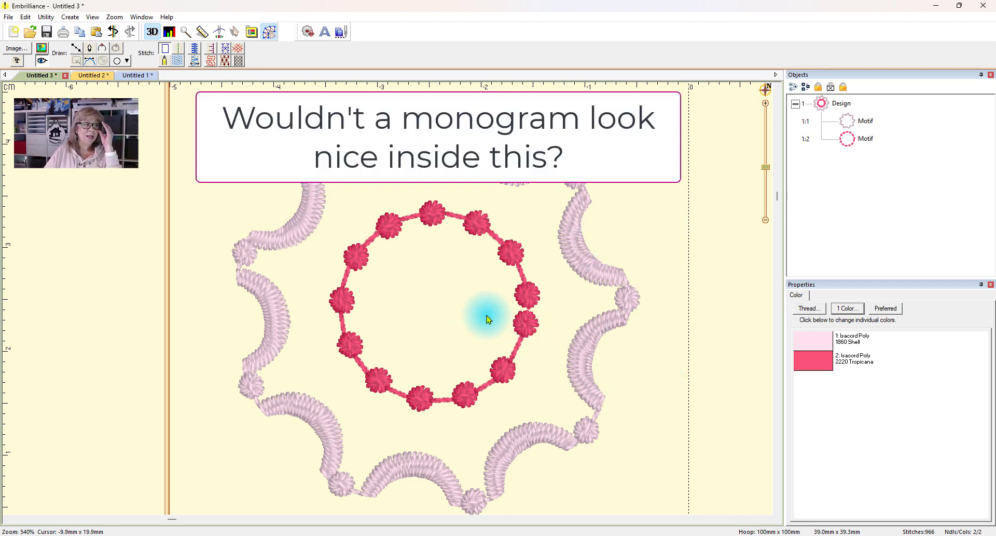
Start a new design and draw the left half of a heart outline from the vertical centre line around to the bottom tip
{"action": "left_click", "coordinate": [16, 33]}
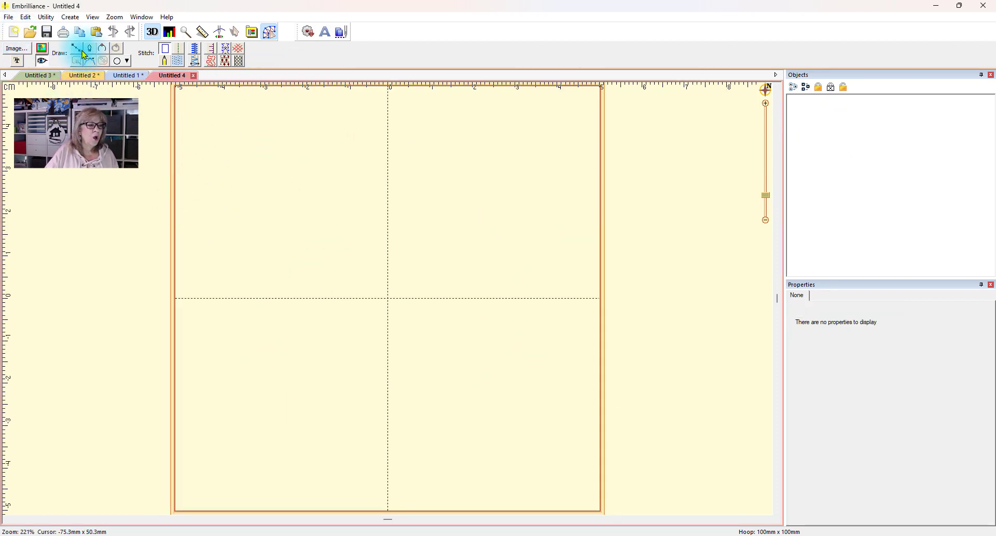
{"action": "left_click", "coordinate": [239, 50]}
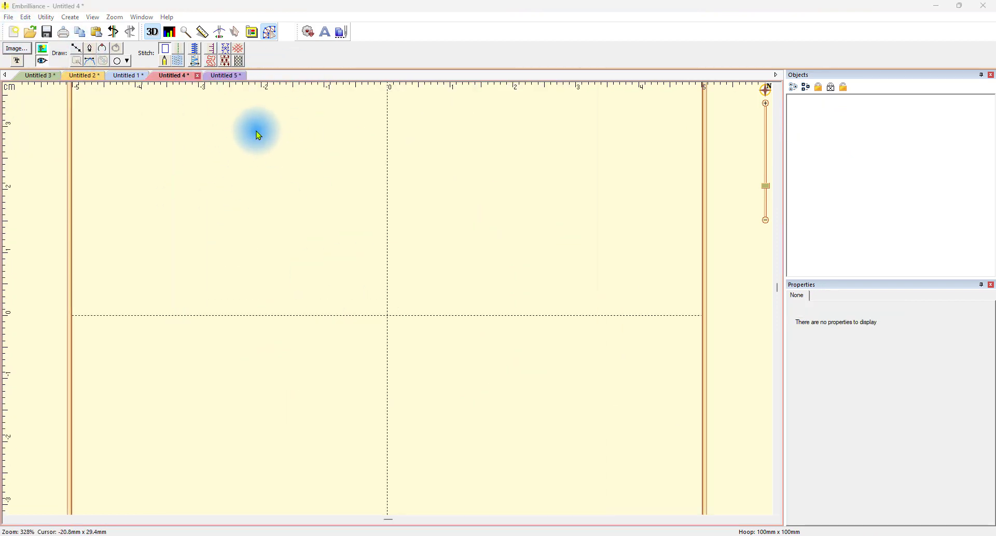
{"action": "left_click", "coordinate": [77, 50]}
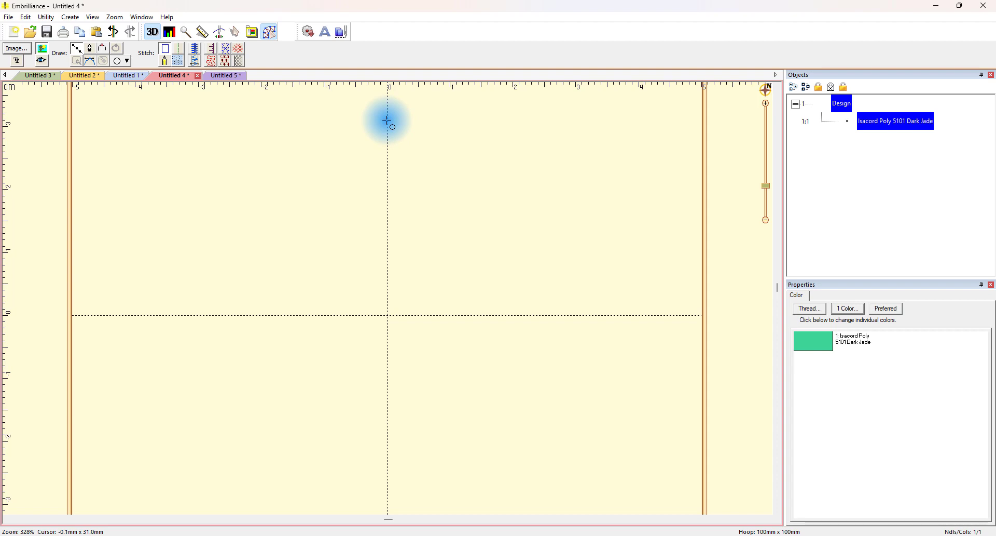
{"action": "left_click", "coordinate": [388, 121]}
{"action": "left_click", "coordinate": [332, 103]}
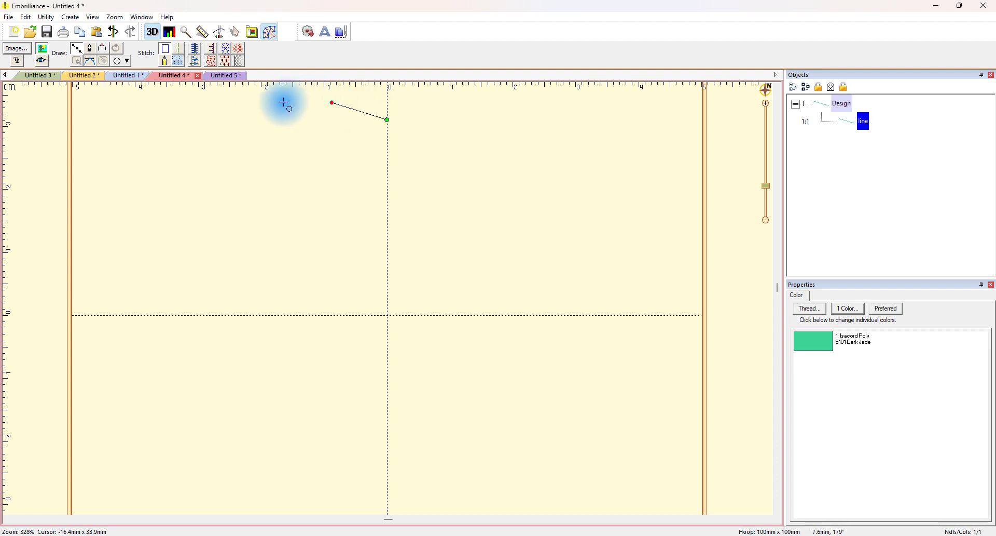
{"action": "left_click", "coordinate": [284, 102]}
{"action": "left_click", "coordinate": [243, 118]}
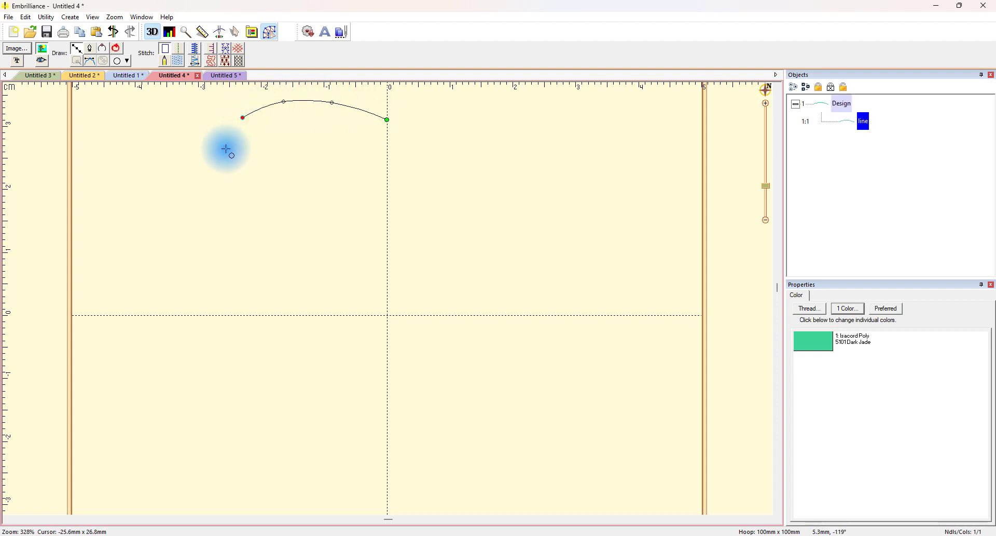
{"action": "left_click", "coordinate": [223, 156]}
{"action": "left_click", "coordinate": [234, 226]}
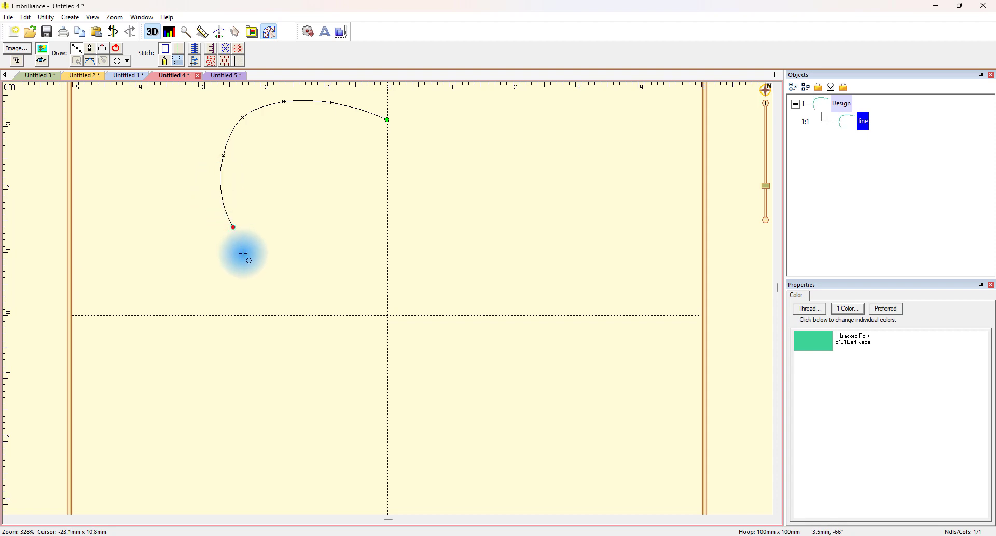
{"action": "left_click", "coordinate": [262, 289]}
{"action": "left_click", "coordinate": [309, 365]}
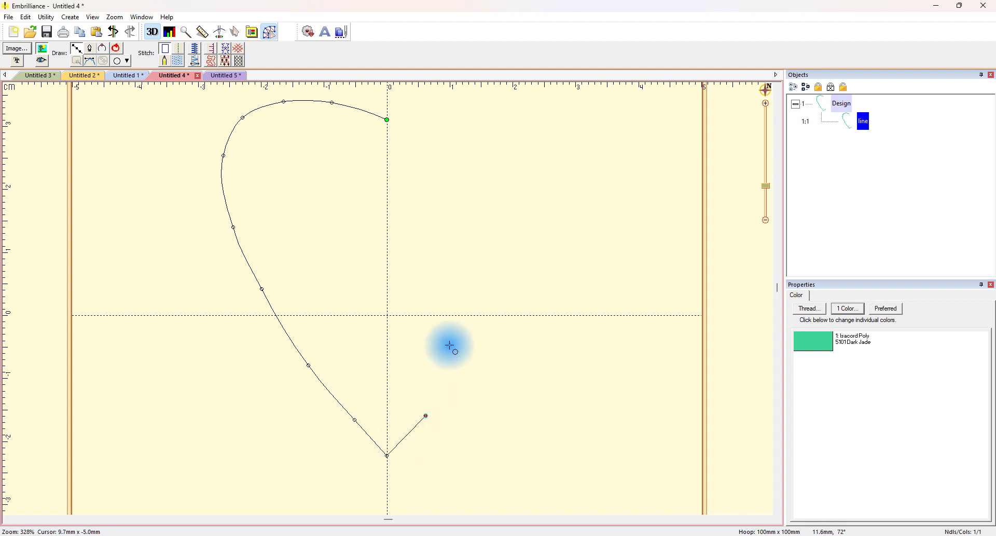
Draw the heart's right half up to the starting point, completing an outline about 49 mm wide and 57 mm high
{"action": "left_click", "coordinate": [496, 331]}
{"action": "left_click", "coordinate": [517, 288]}
{"action": "left_click", "coordinate": [526, 244]}
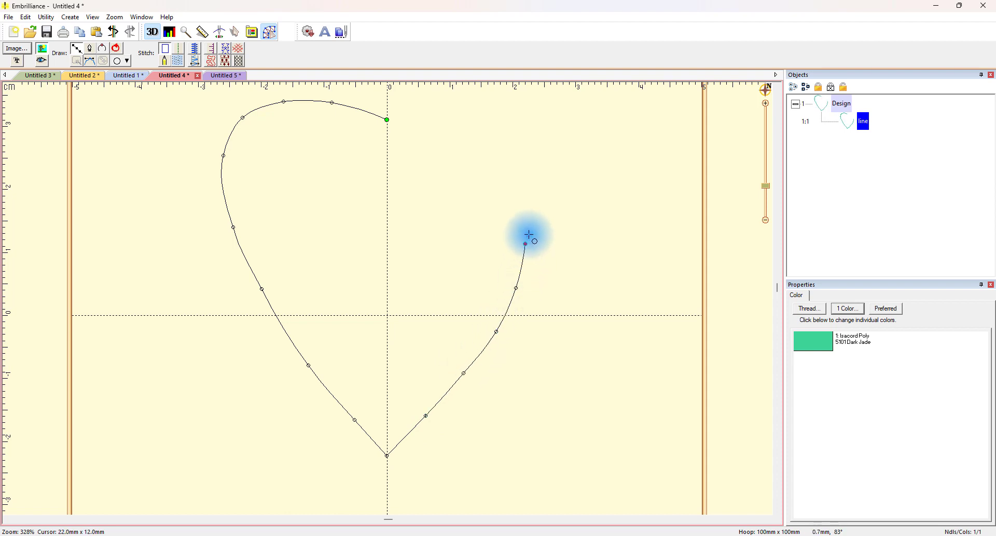
{"action": "left_click", "coordinate": [530, 180]}
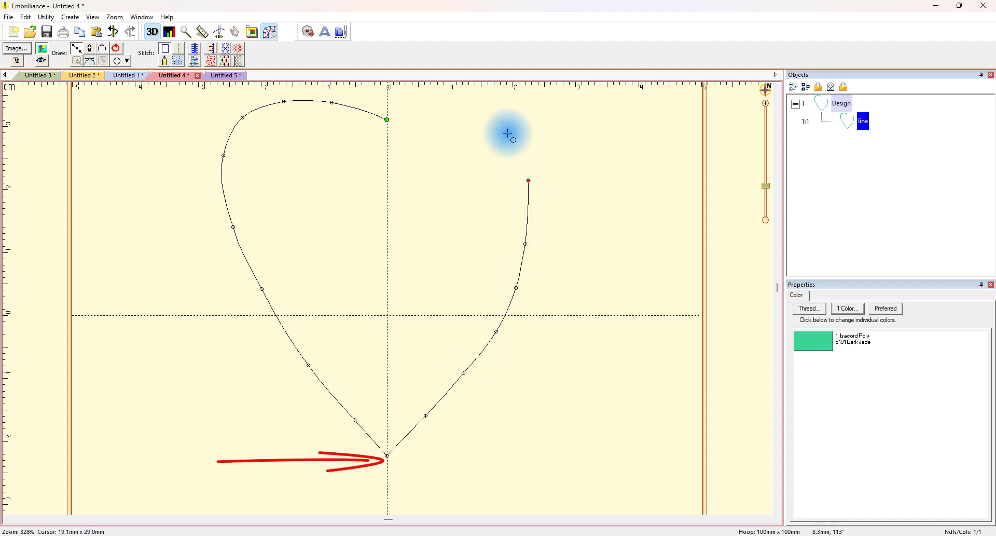
{"action": "left_click", "coordinate": [508, 132]}
{"action": "left_click", "coordinate": [475, 103]}
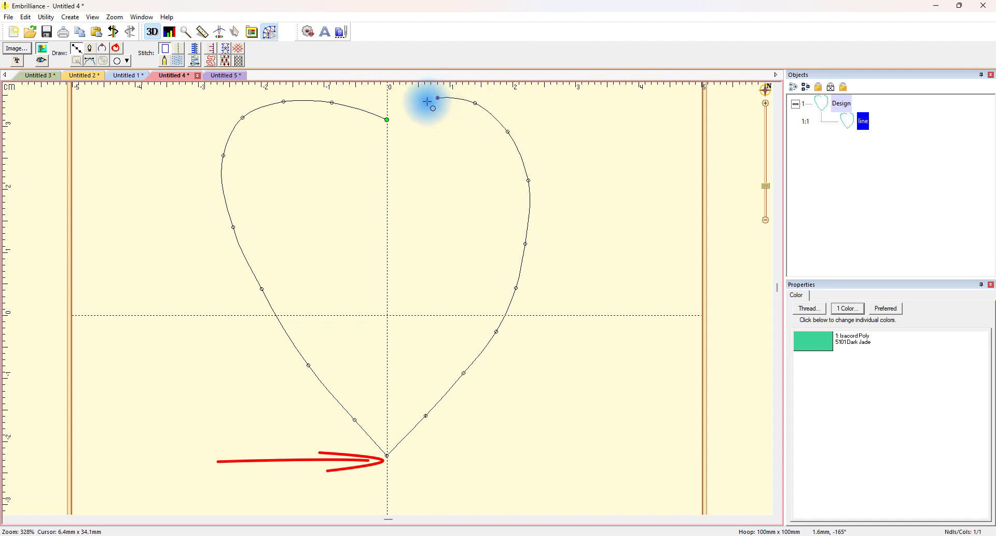
{"action": "left_click", "coordinate": [387, 120]}
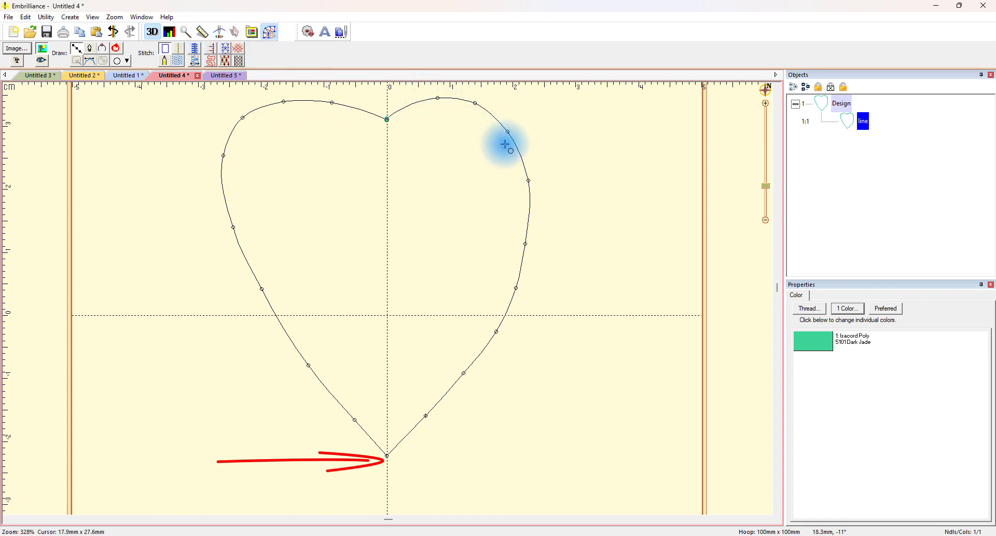
Finish drawing and round the heart's upper-right curve by shifting its points and handles outward and adding a point
{"action": "left_click", "coordinate": [239, 33]}
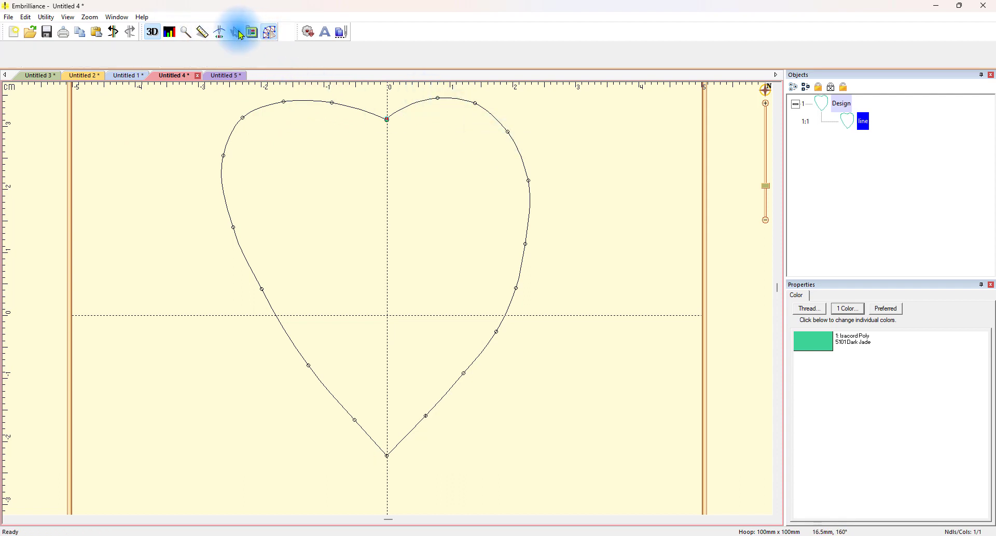
{"action": "left_click", "coordinate": [278, 35]}
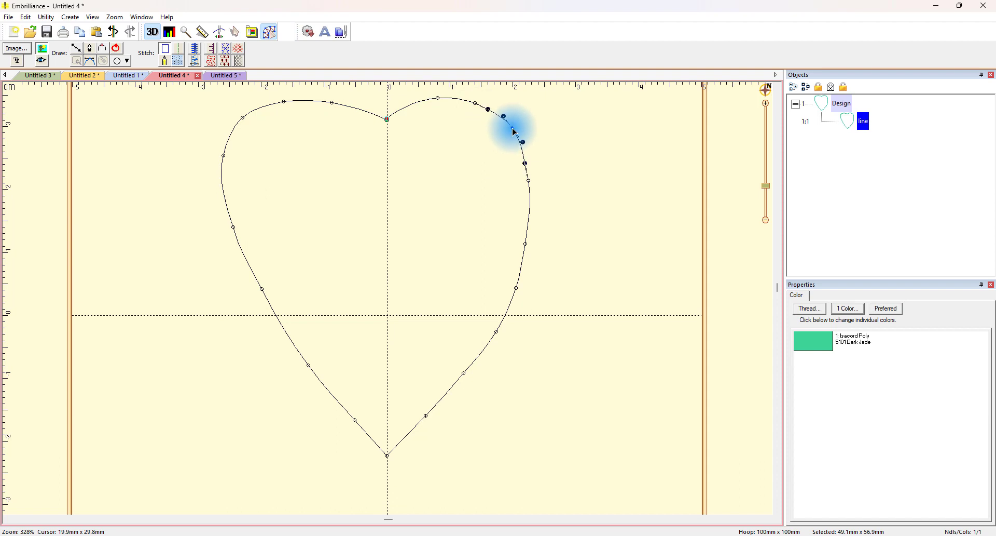
{"action": "left_click", "coordinate": [512, 129]}
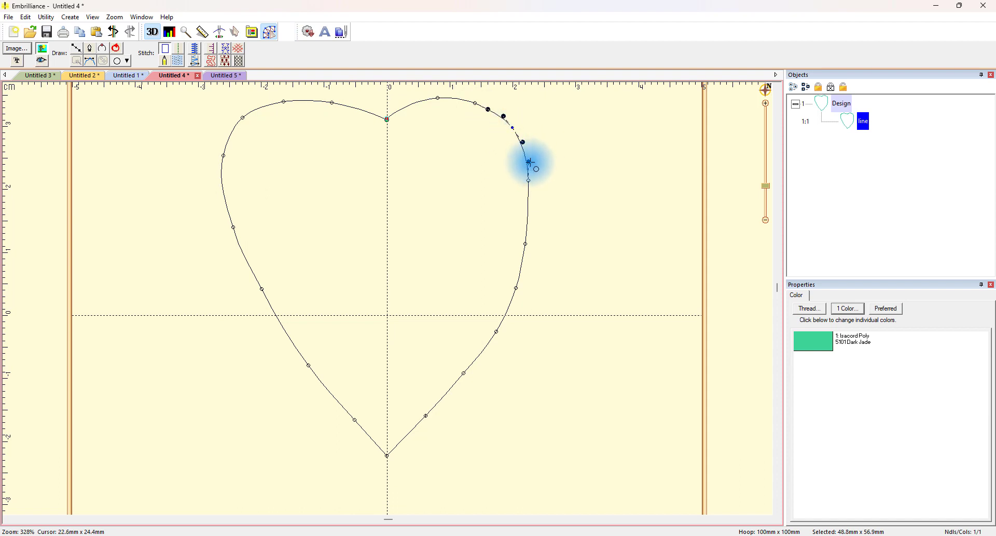
{"action": "left_click", "coordinate": [532, 162]}
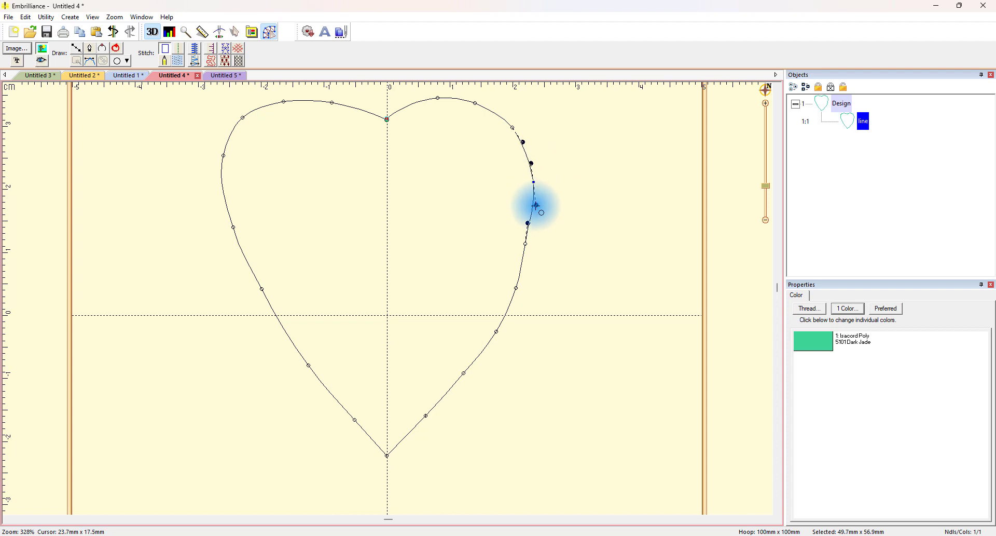
{"action": "left_click", "coordinate": [574, 213]}
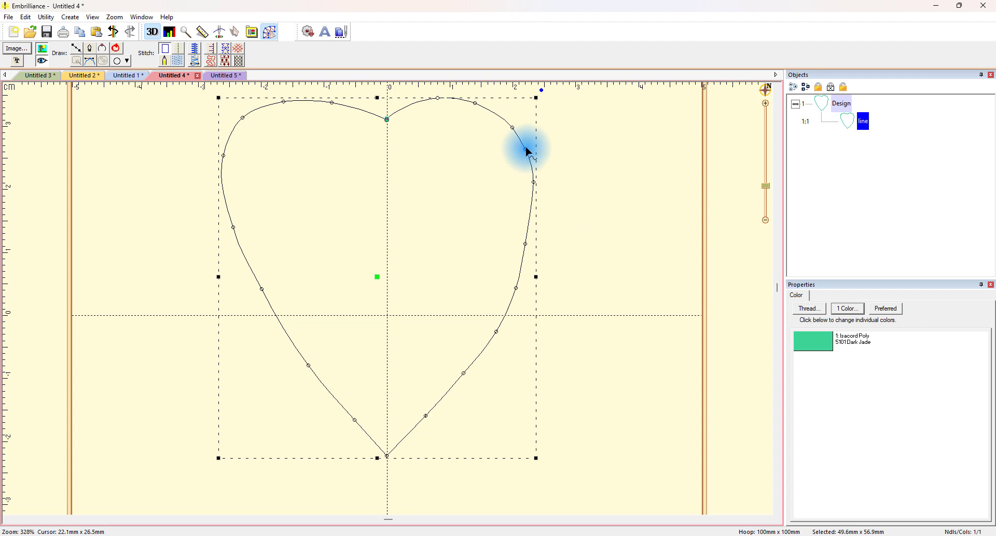
{"action": "left_click", "coordinate": [568, 145]}
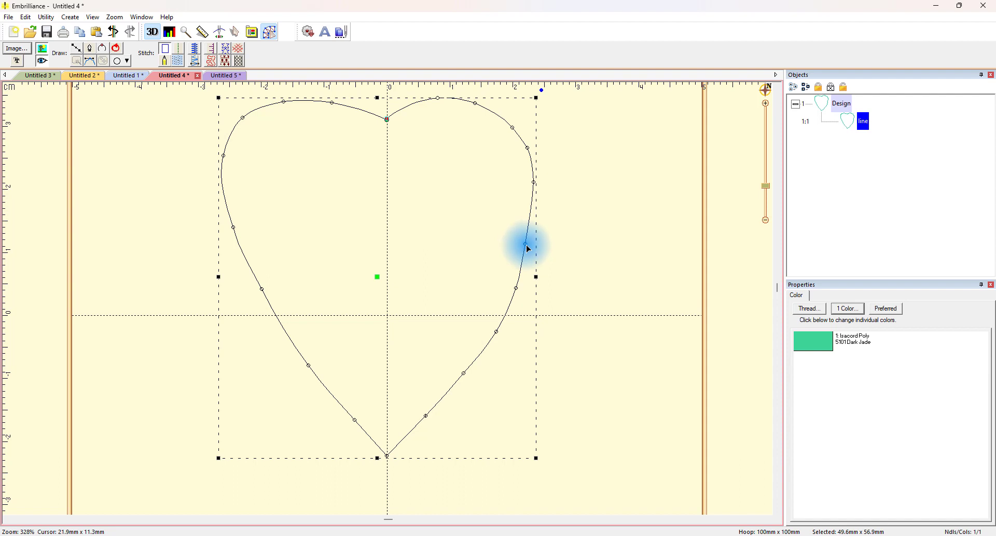
Widen the heart's right side by moving its points and curve handles outward to about 51 mm overall width
{"action": "left_click", "coordinate": [535, 214]}
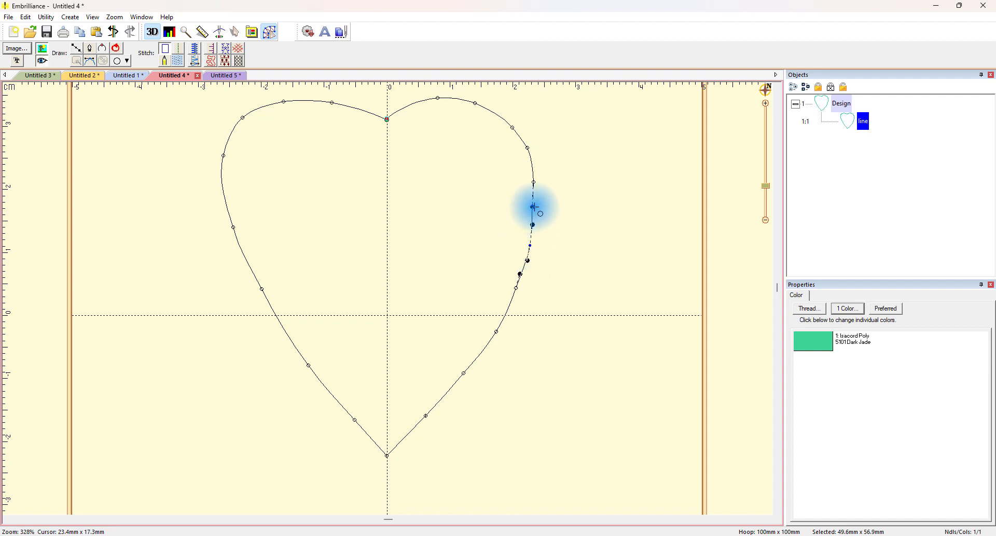
{"action": "left_click", "coordinate": [533, 224]}
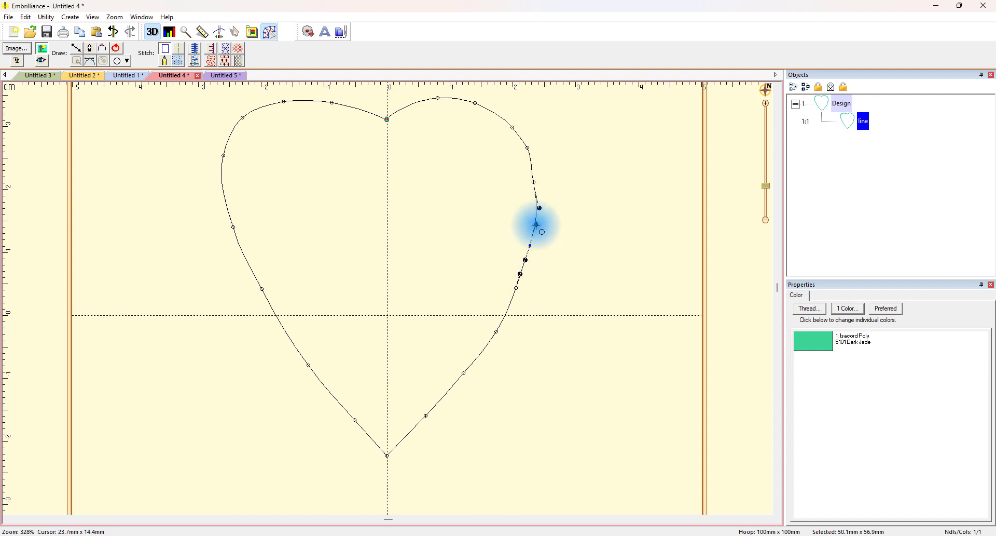
{"action": "left_click", "coordinate": [534, 186]}
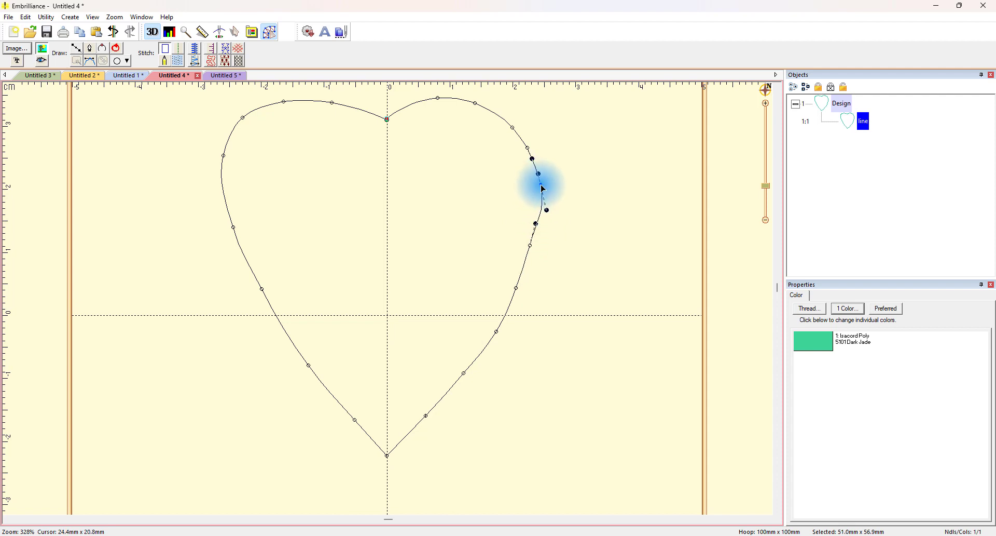
{"action": "left_click", "coordinate": [569, 182]}
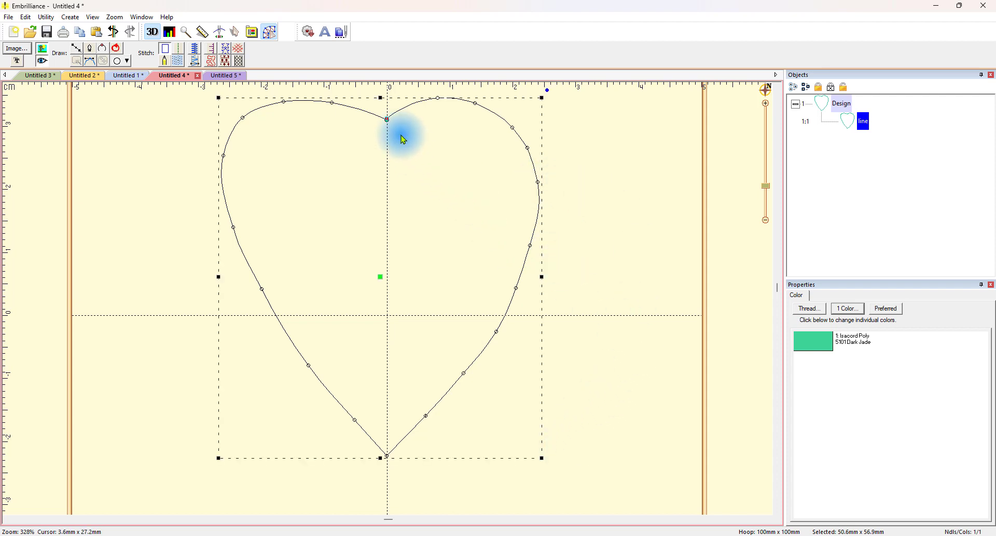
{"action": "left_click", "coordinate": [565, 443]}
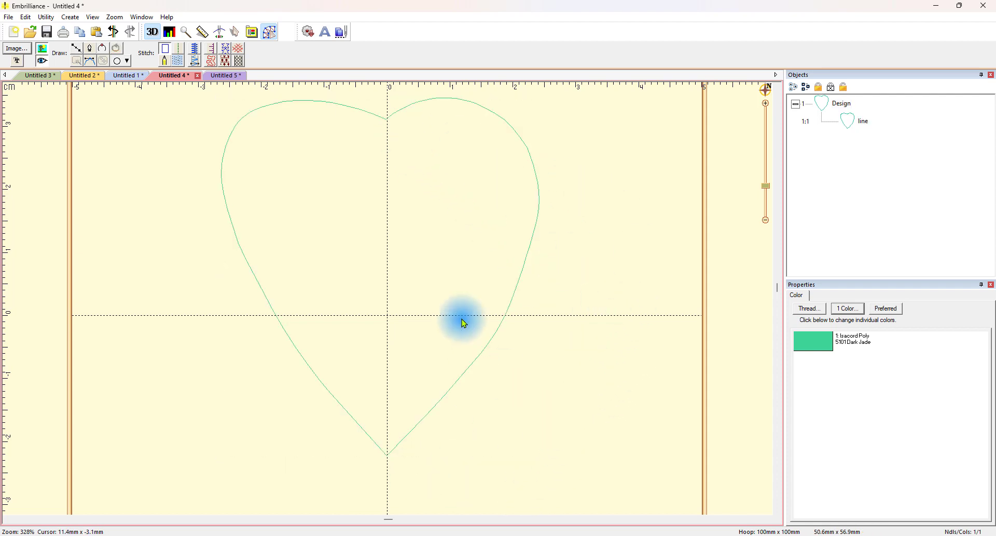
Apply the Motif stitch to the heart outline and switch off the 3D view
{"action": "left_click", "coordinate": [391, 123]}
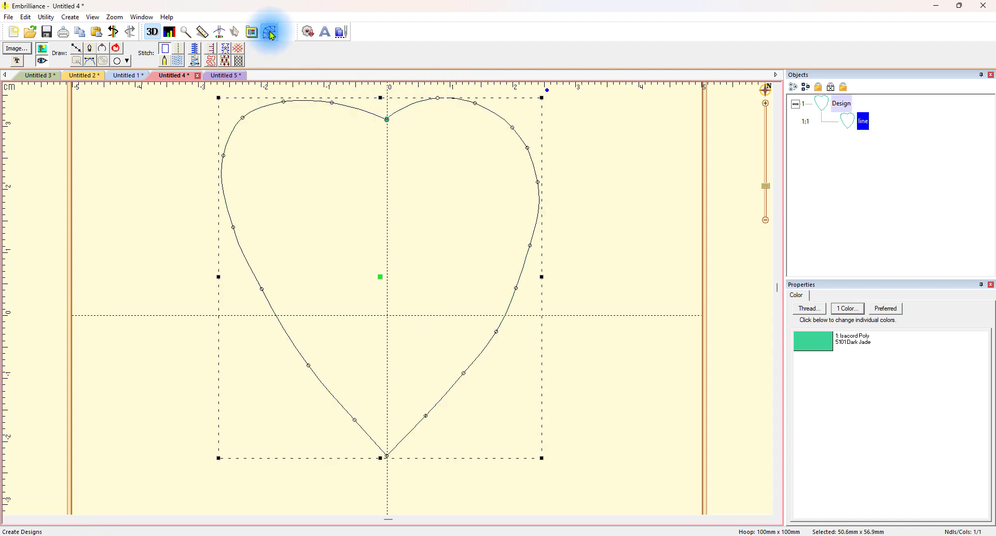
{"action": "left_click", "coordinate": [271, 33]}
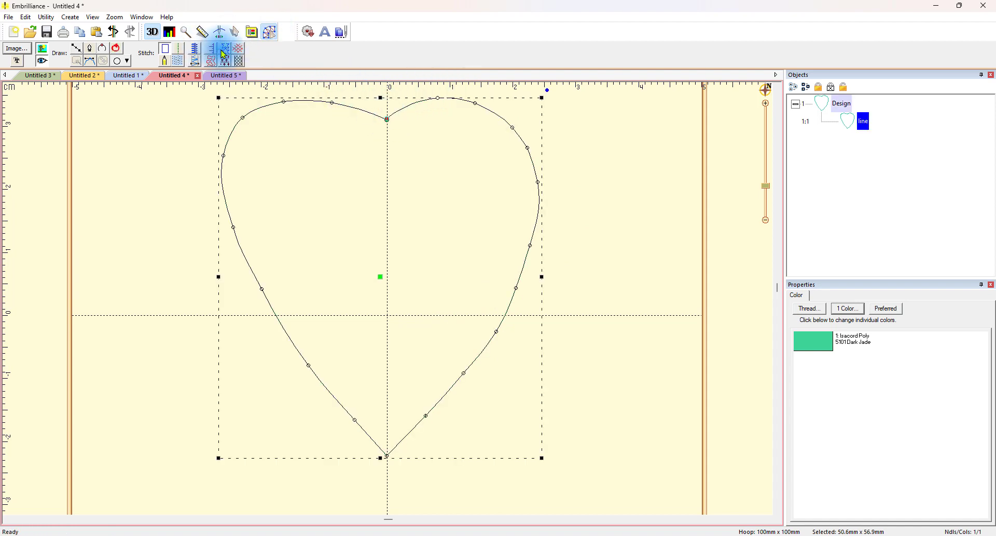
{"action": "left_click", "coordinate": [224, 54]}
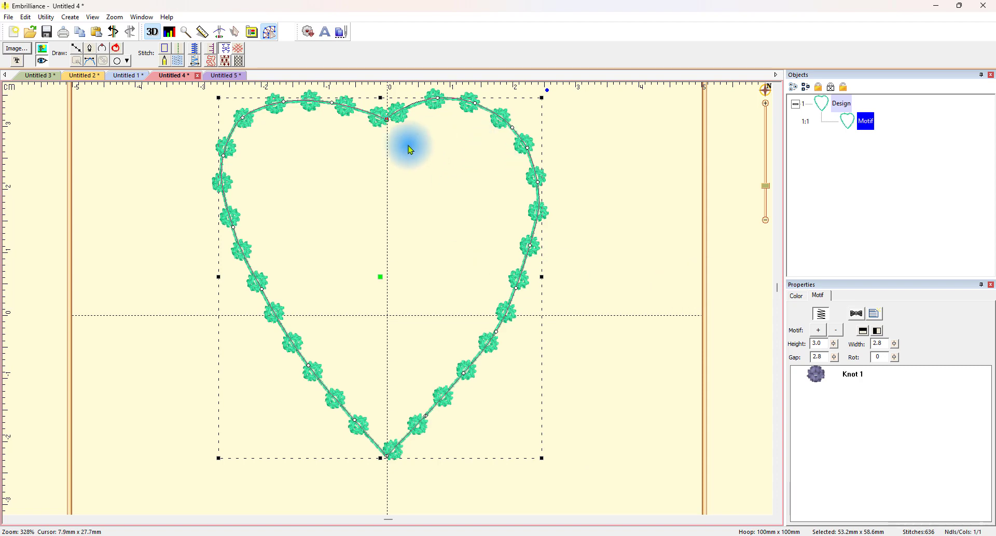
{"action": "left_click", "coordinate": [152, 31]}
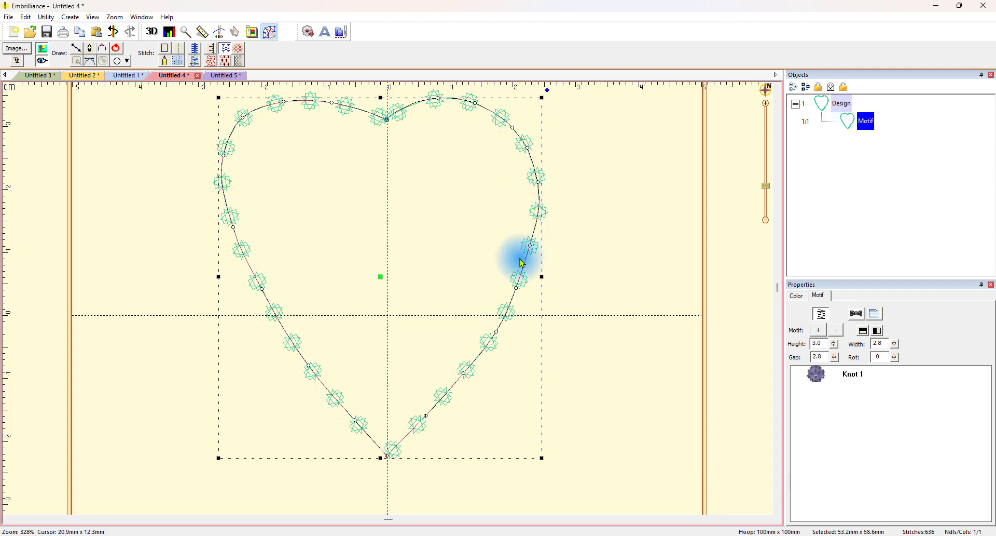
Replace the heart's Knot 1 motif with Candlewick 3 from the Knots category and switch the 3D view on
{"action": "left_click", "coordinate": [854, 375]}
{"action": "left_click", "coordinate": [839, 331]}
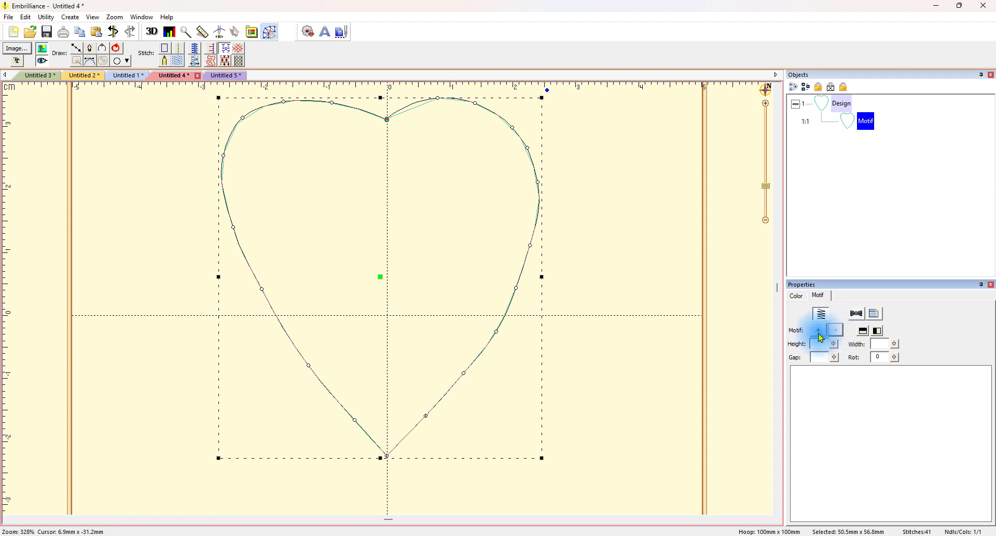
{"action": "left_click", "coordinate": [820, 331]}
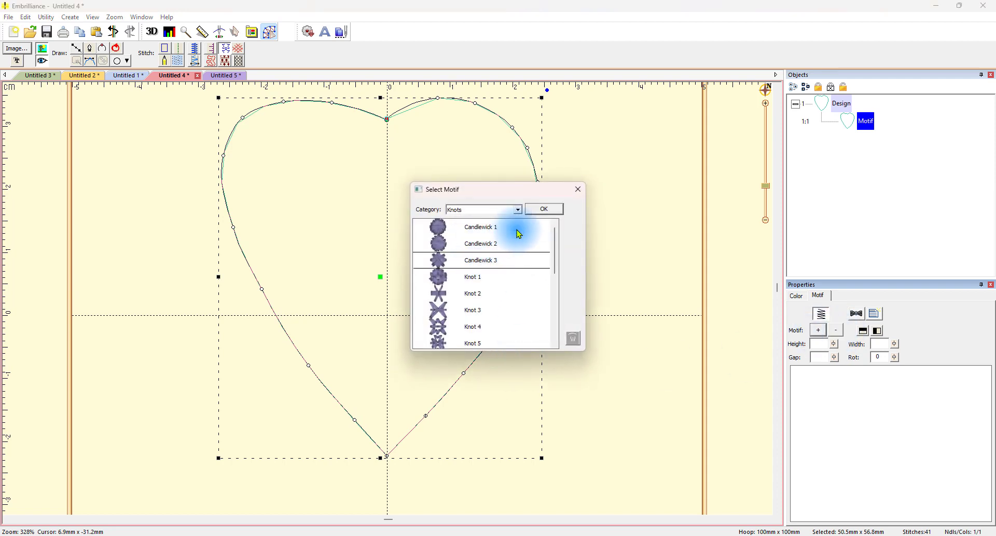
{"action": "left_click", "coordinate": [544, 209]}
{"action": "left_click", "coordinate": [616, 256]}
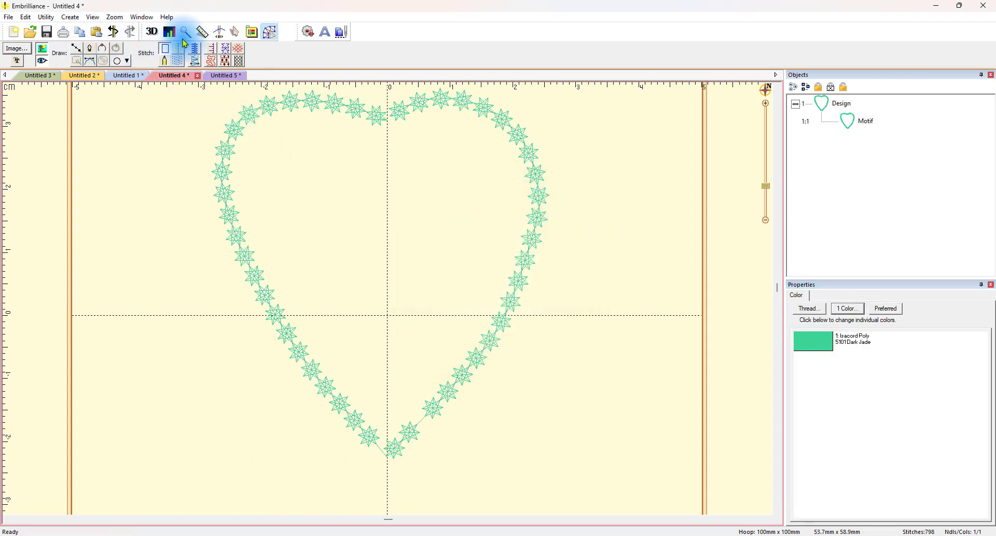
{"action": "left_click", "coordinate": [151, 33]}
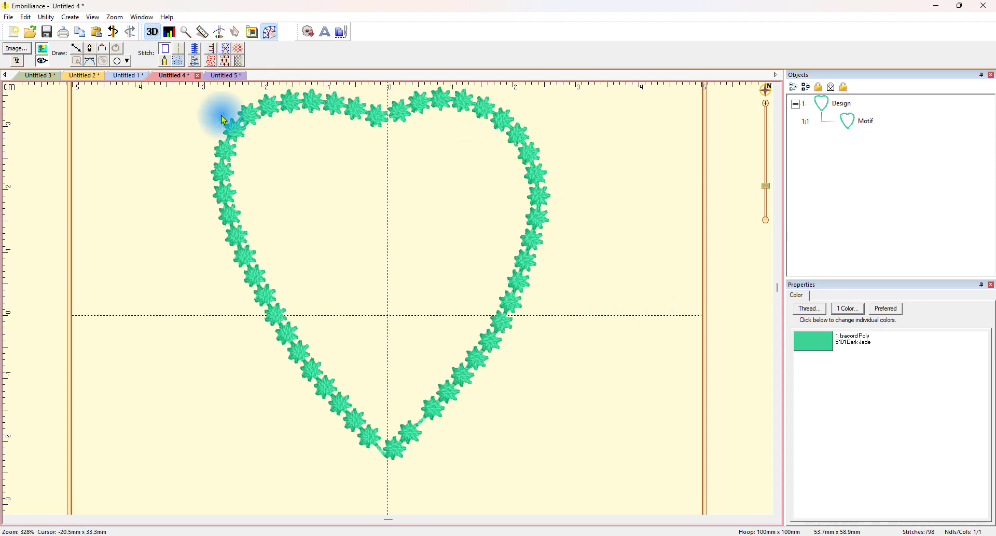
Examine the motif settings of the upper-right and lower-left stars in the Untitled 2 design
{"action": "left_click", "coordinate": [36, 77]}
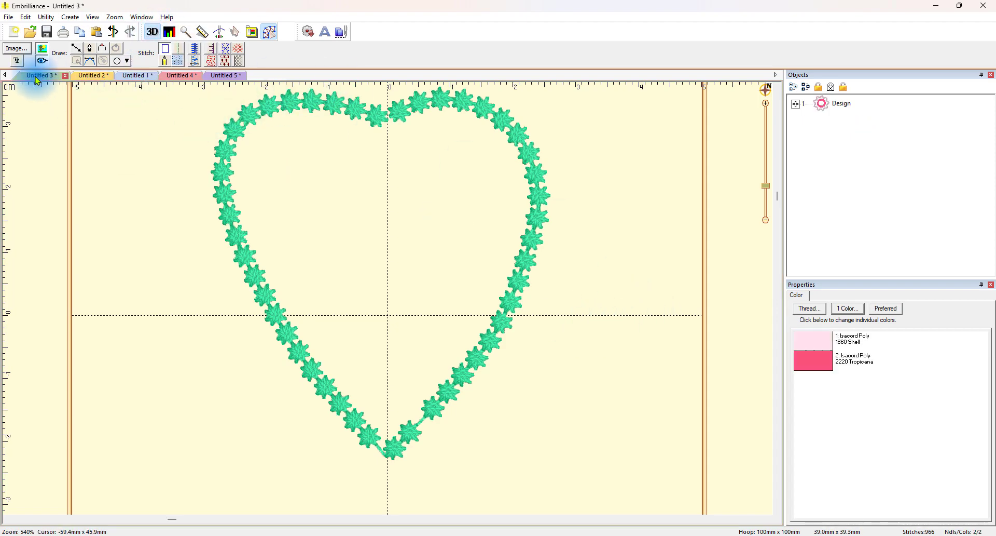
{"action": "left_click", "coordinate": [98, 77]}
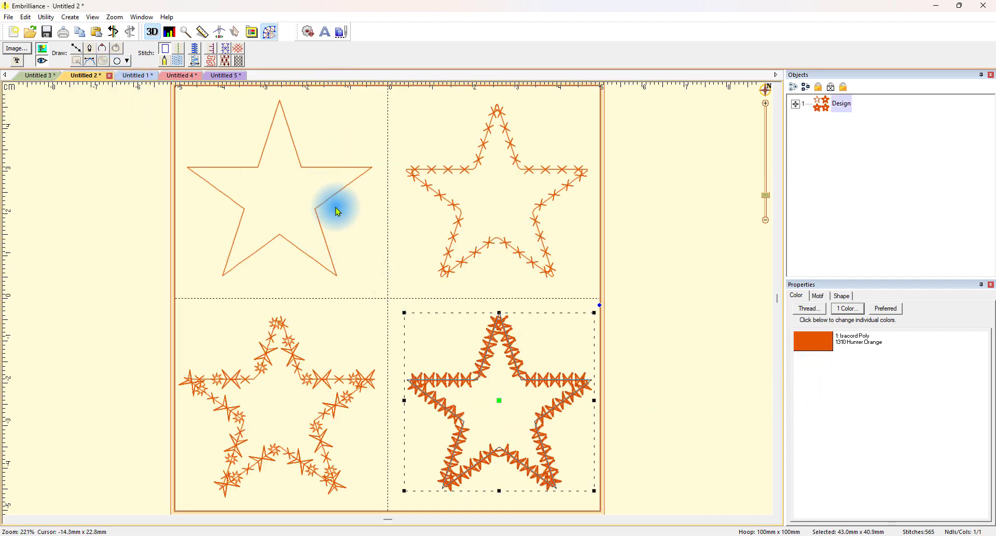
{"action": "left_click", "coordinate": [538, 176]}
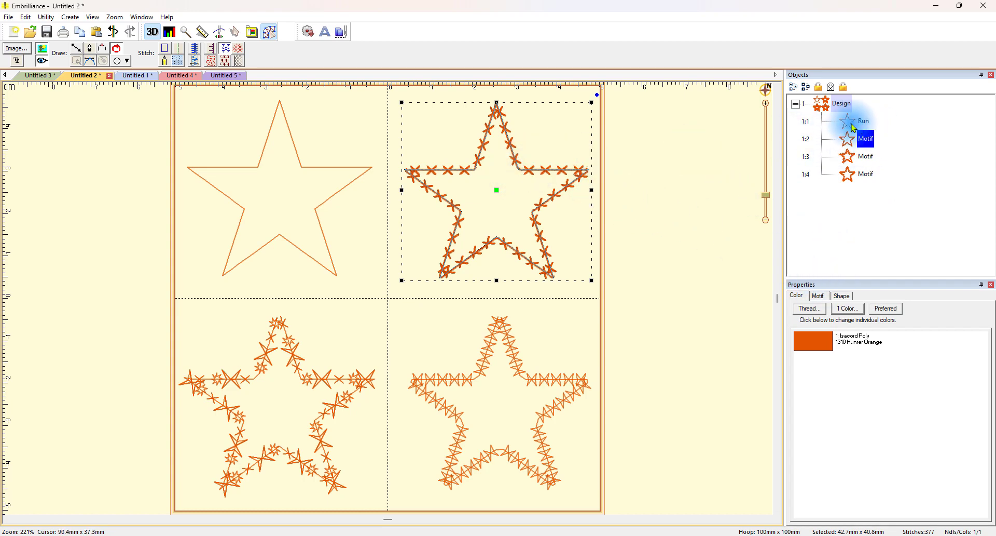
{"action": "left_click", "coordinate": [819, 297]}
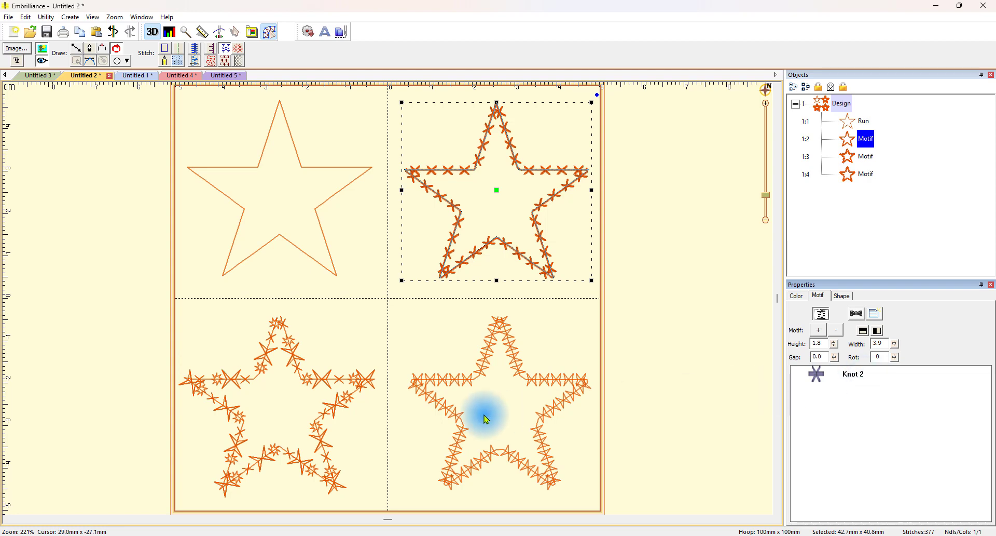
{"action": "left_click", "coordinate": [332, 379]}
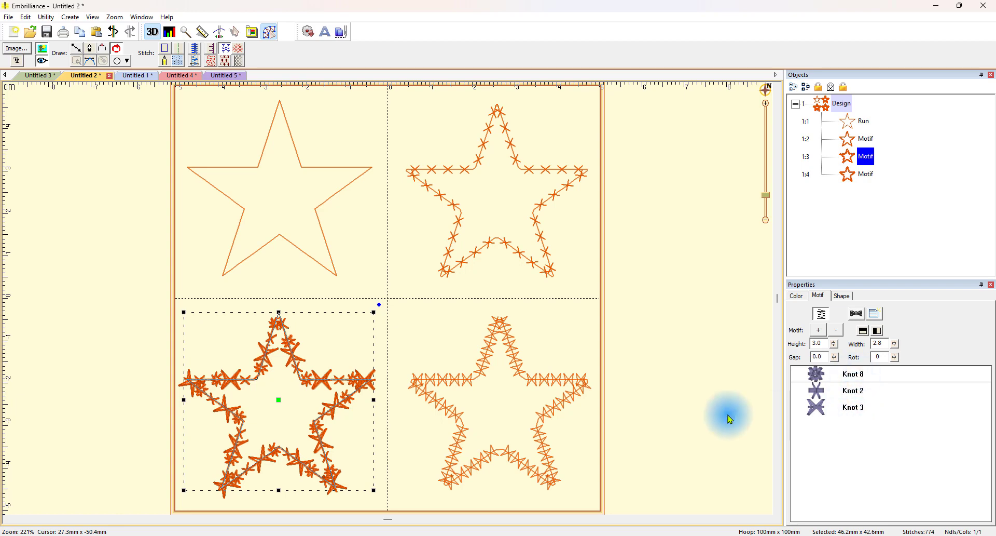
Apply the Motif stitch to the plain Run star in the design's upper-left quadrant
{"action": "left_click", "coordinate": [564, 385]}
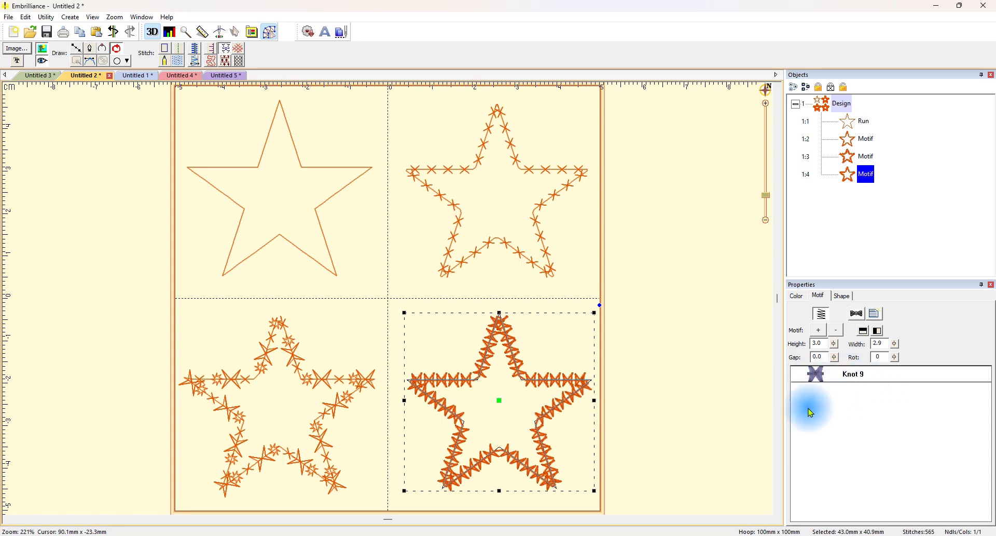
{"action": "left_click", "coordinate": [317, 169]}
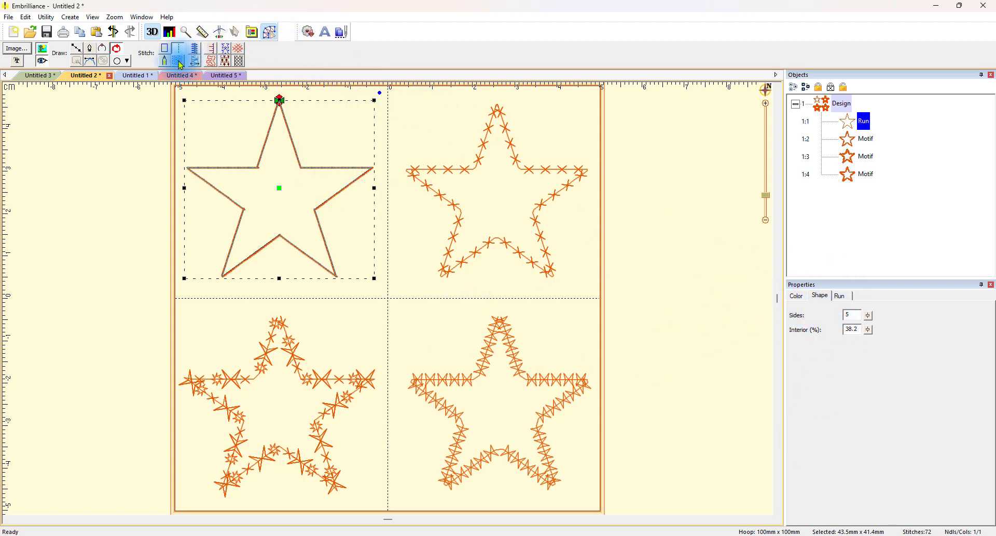
{"action": "left_click", "coordinate": [226, 52]}
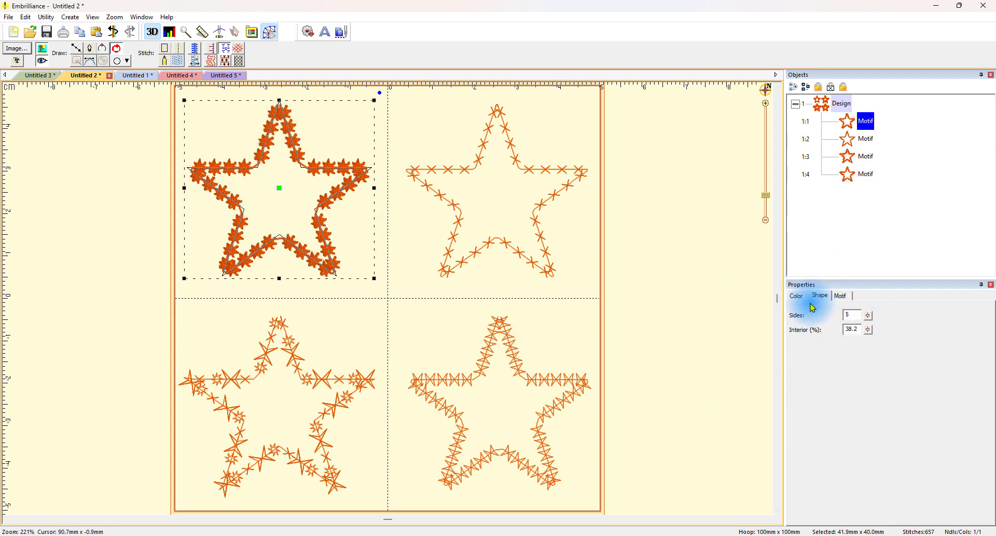
Change the upper-left star's thread color to Isacord Poly 5830 Chartreuse
{"action": "left_click", "coordinate": [796, 296]}
{"action": "left_click", "coordinate": [806, 343]}
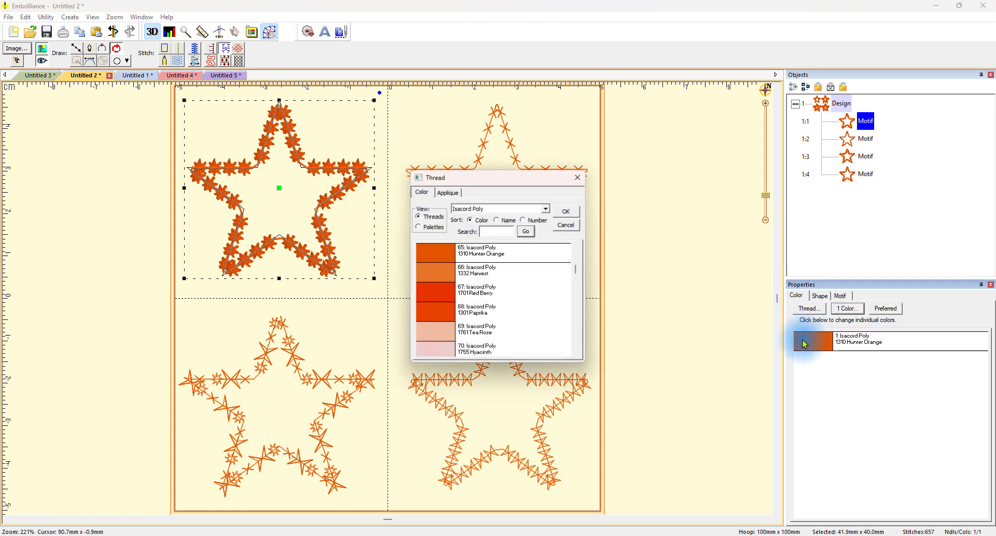
{"action": "left_click", "coordinate": [435, 343]}
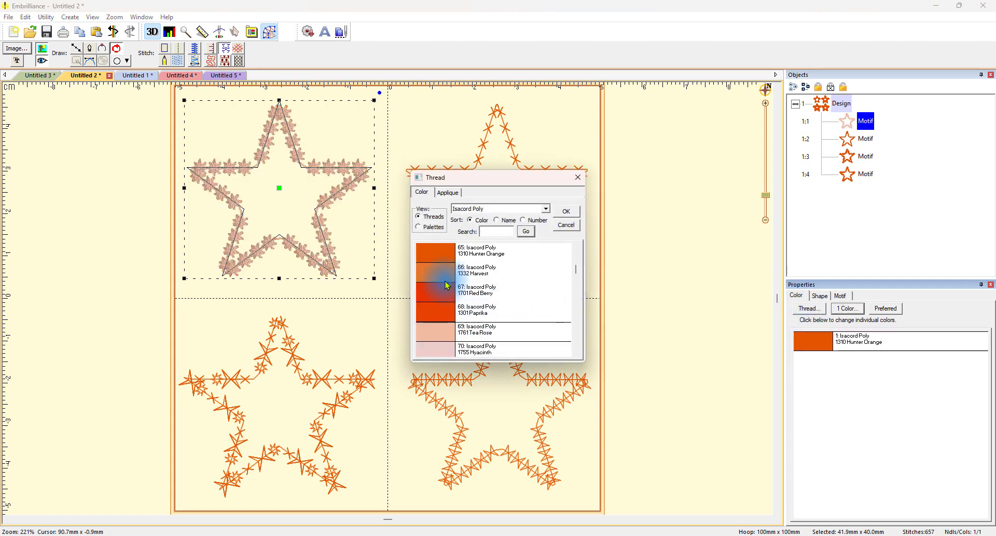
{"action": "scroll", "coordinate": [441, 284], "scroll_direction": "down", "scroll_amount": 5}
{"action": "scroll", "coordinate": [444, 284], "scroll_direction": "down", "scroll_amount": 10}
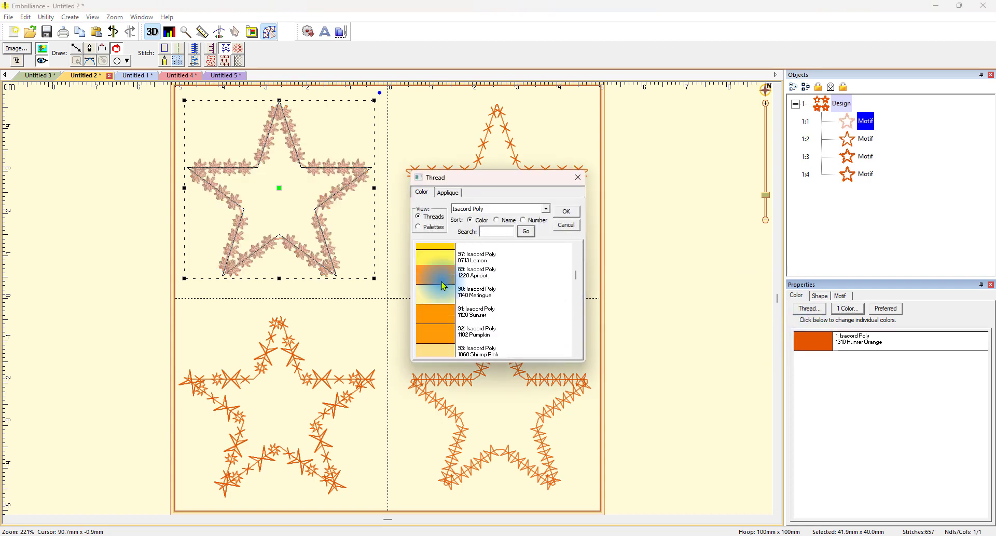
{"action": "scroll", "coordinate": [444, 290], "scroll_direction": "down", "scroll_amount": 10}
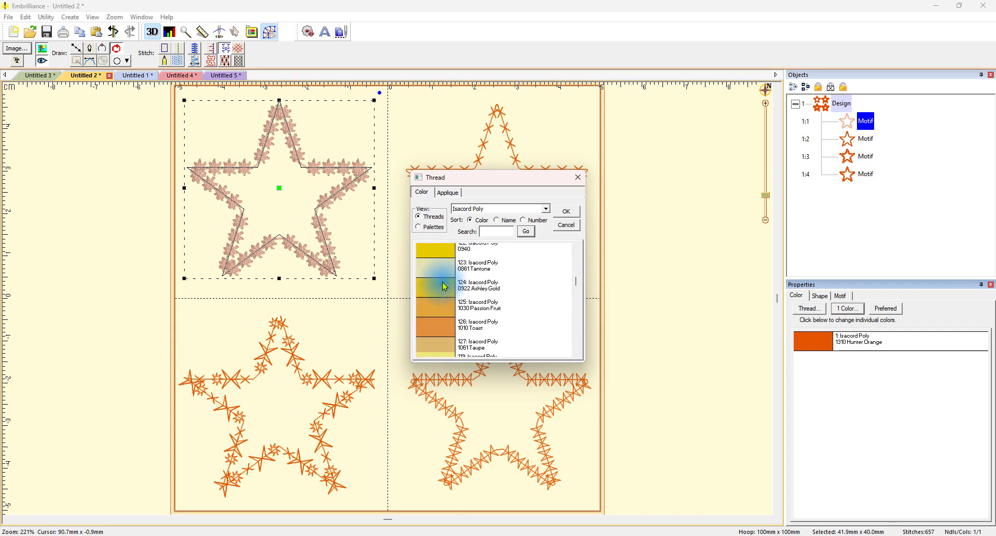
{"action": "scroll", "coordinate": [441, 289], "scroll_direction": "down", "scroll_amount": 9}
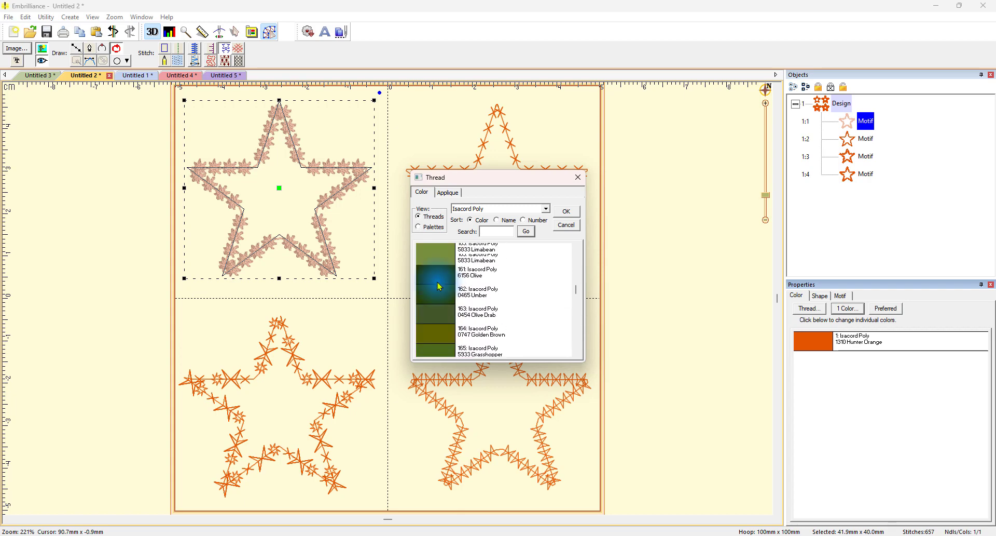
{"action": "scroll", "coordinate": [439, 307], "scroll_direction": "up", "scroll_amount": 3}
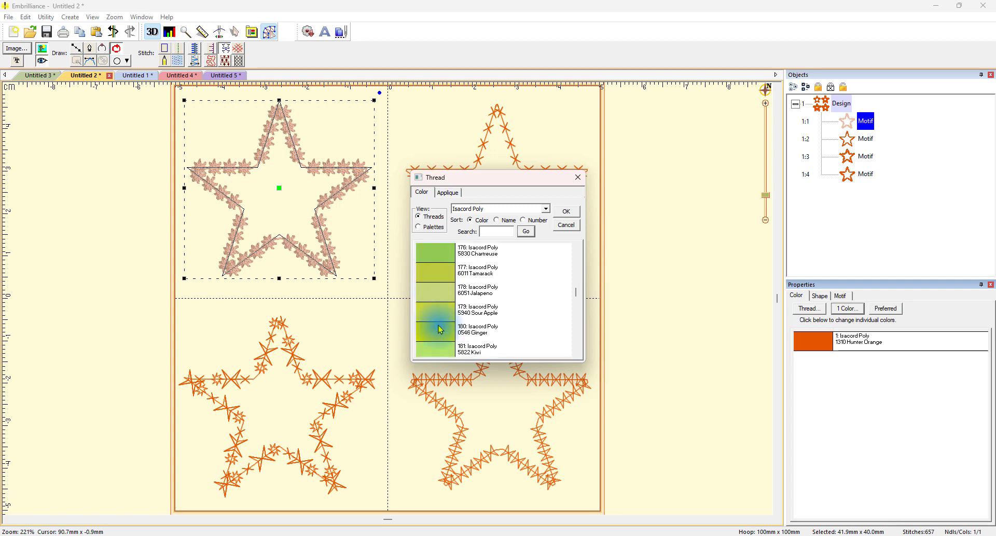
{"action": "left_click", "coordinate": [442, 253]}
{"action": "left_click", "coordinate": [571, 213]}
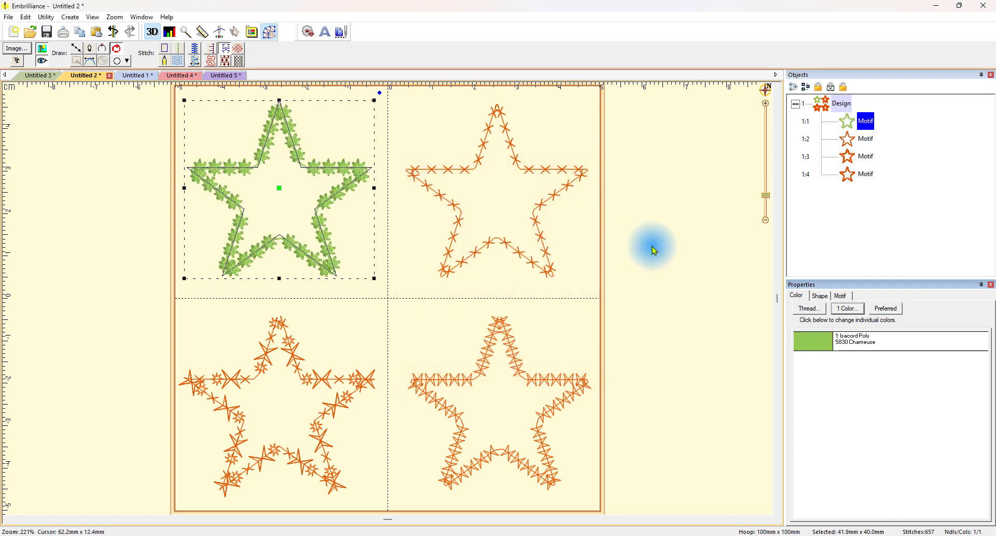
Try different side counts on the green star, including 3, 6 and 7, ending at 12
{"action": "left_click", "coordinate": [820, 296]}
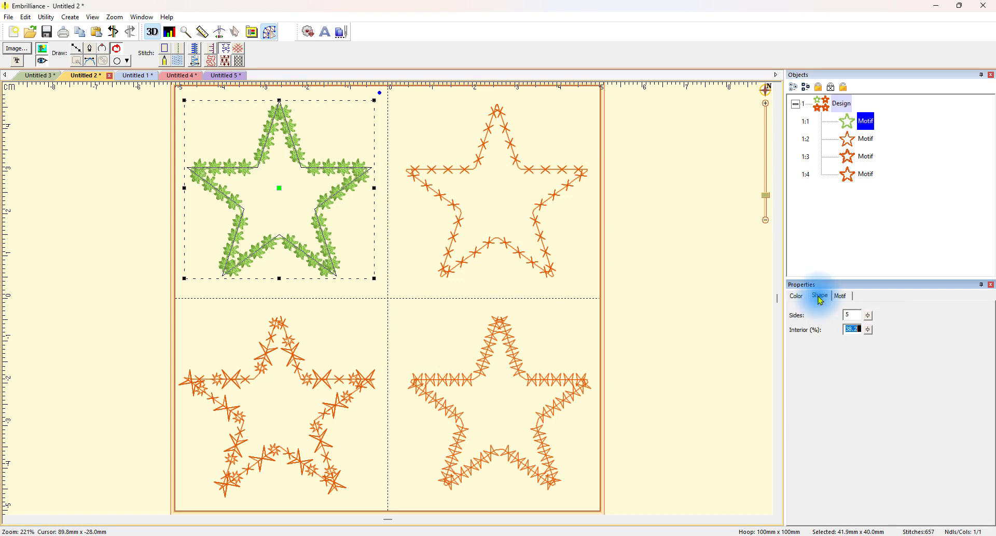
{"action": "double_click", "coordinate": [854, 327]}
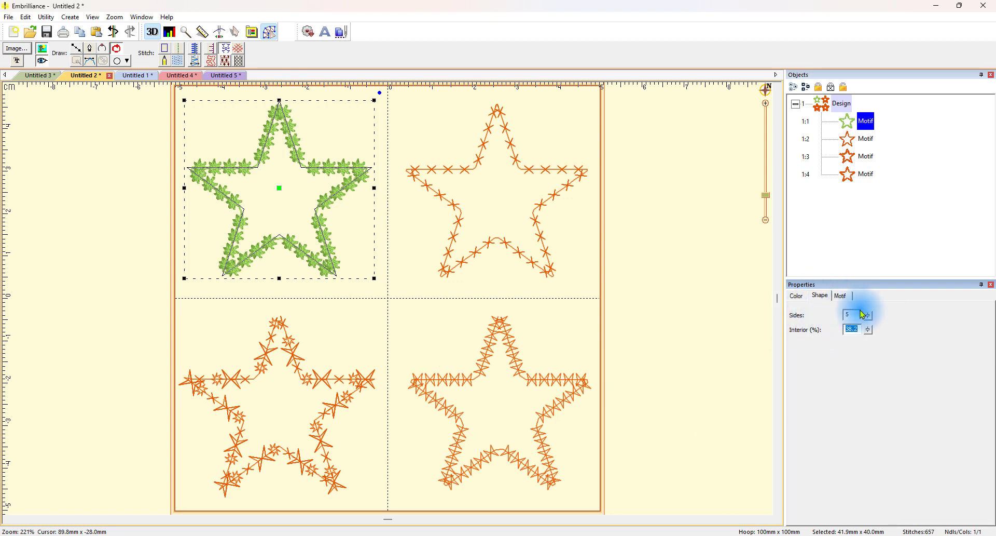
{"action": "left_click_drag", "start_coordinate": [872, 319], "coordinate": [872, 387]}
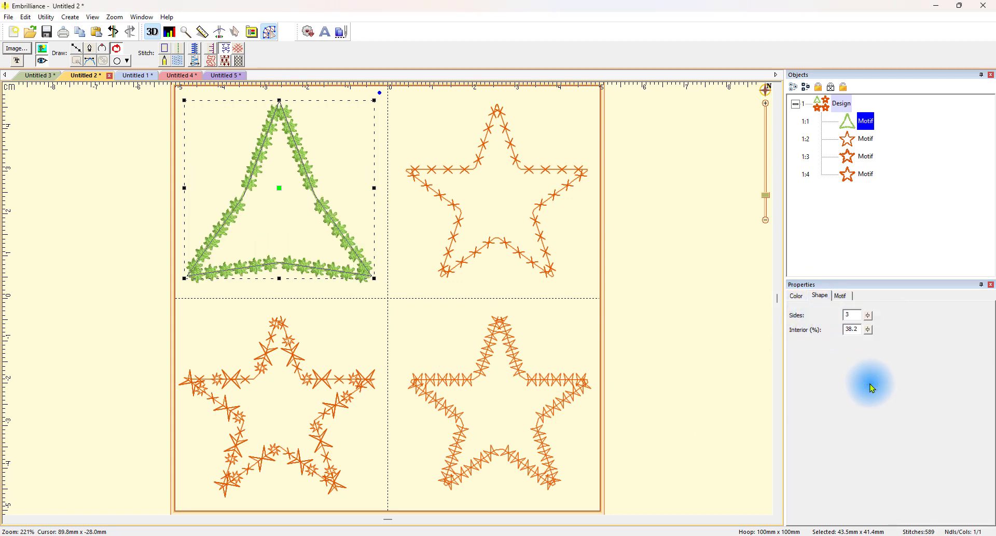
{"action": "left_click_drag", "start_coordinate": [870, 320], "coordinate": [870, 372]}
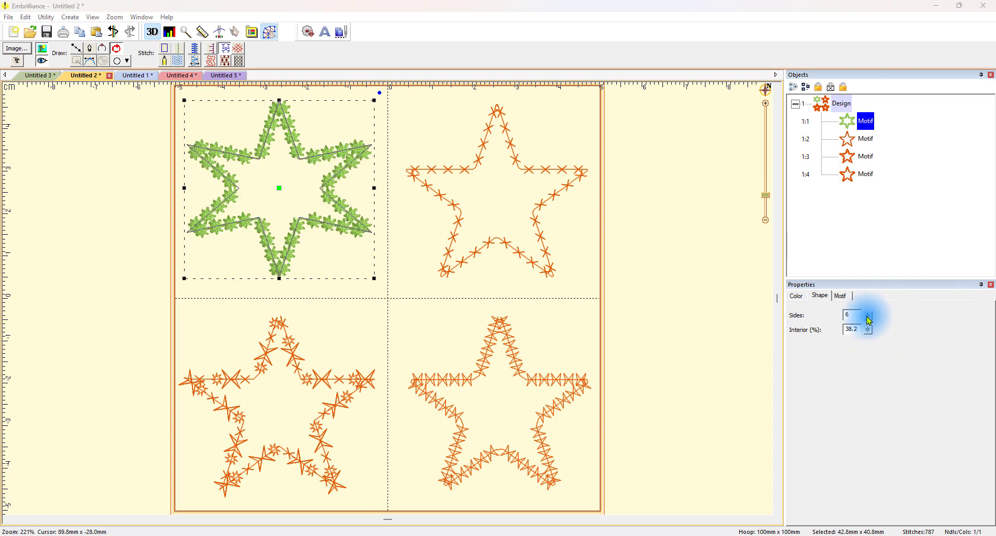
{"action": "left_click_drag", "start_coordinate": [869, 316], "coordinate": [874, 361]}
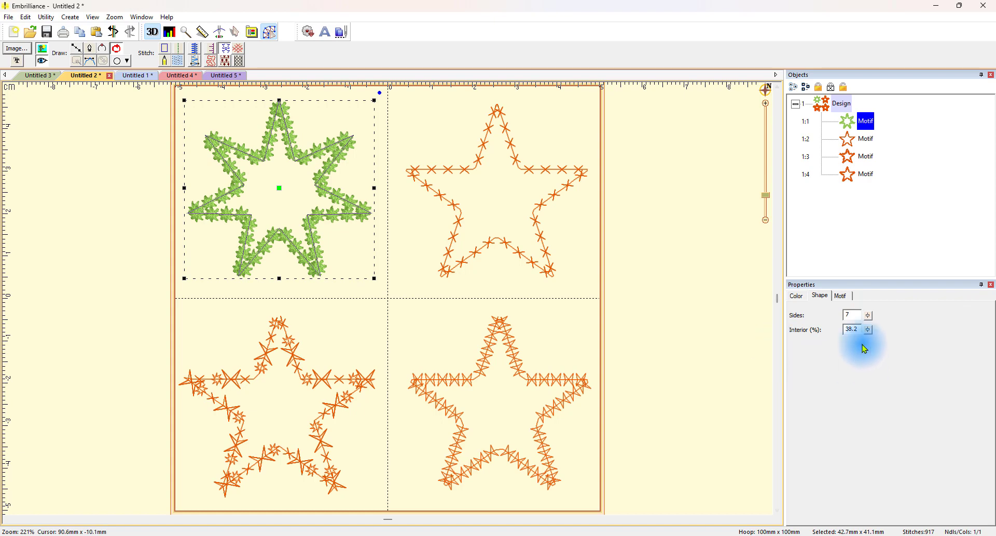
{"action": "left_click_drag", "start_coordinate": [870, 322], "coordinate": [875, 350]}
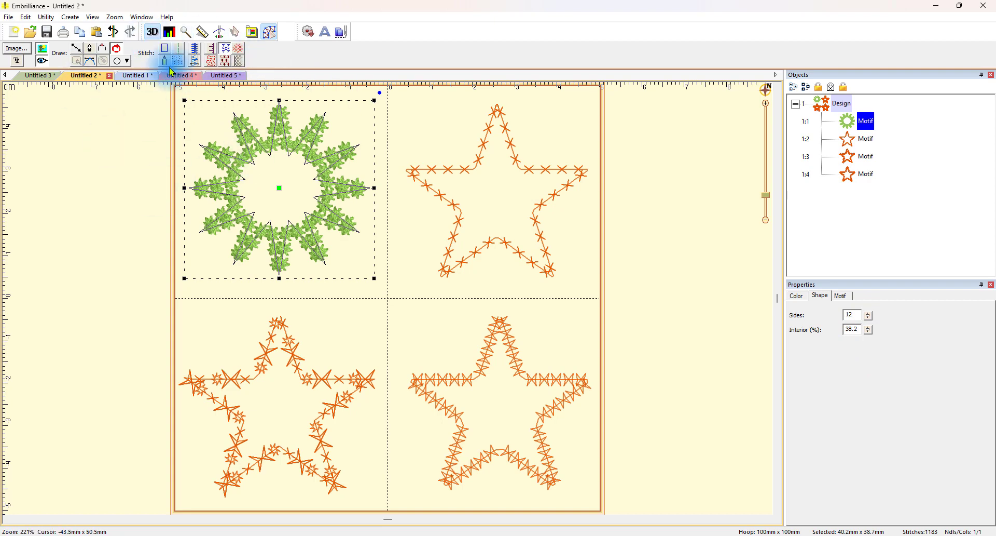
View the whole design in stitch mode and examine the green 12-sided motif shape on its own
{"action": "left_click", "coordinate": [221, 33]}
{"action": "left_click_drag", "start_coordinate": [111, 52], "coordinate": [119, 72]}
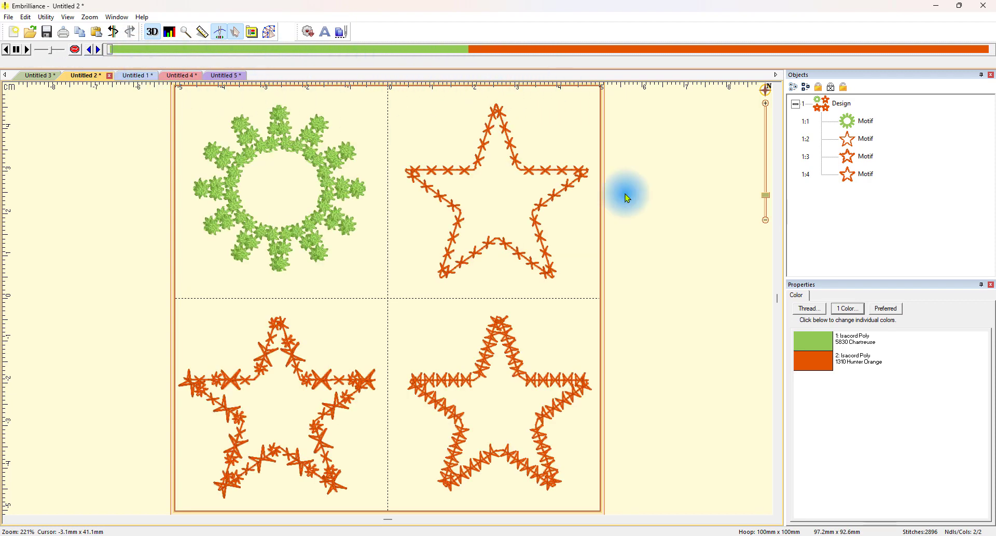
{"action": "left_click", "coordinate": [868, 120]}
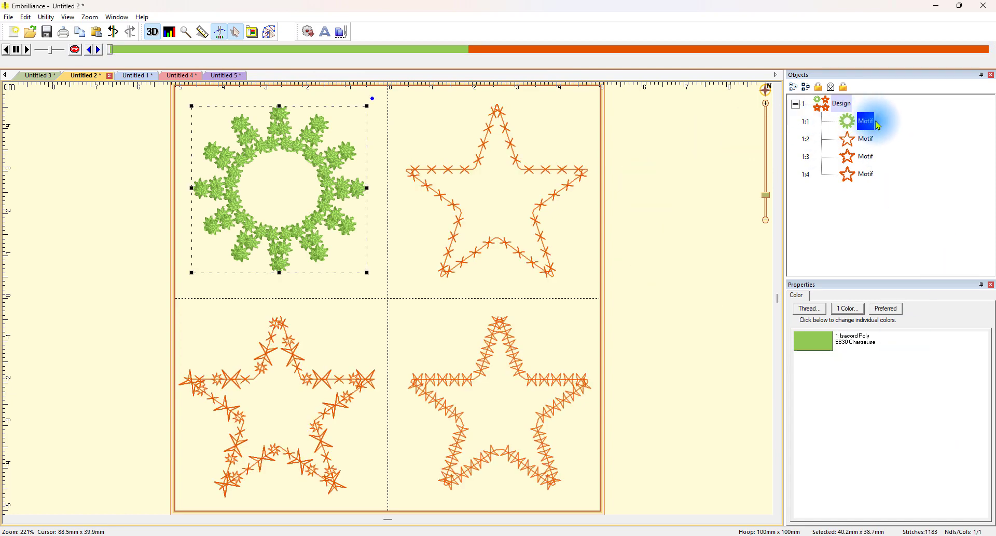
{"action": "left_click", "coordinate": [344, 199]}
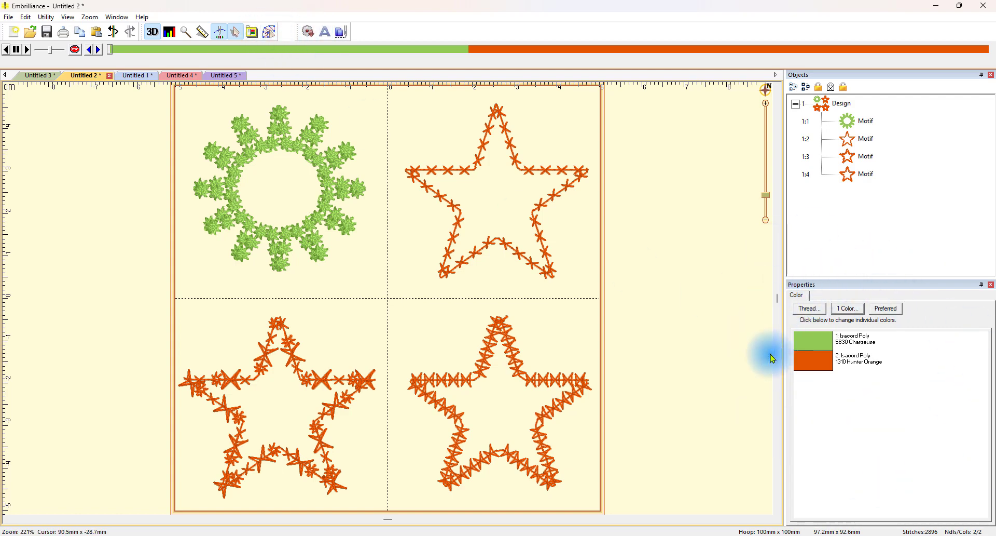
Return to Create mode and set the green motif shape's number of sides back to 5
{"action": "left_click", "coordinate": [270, 33]}
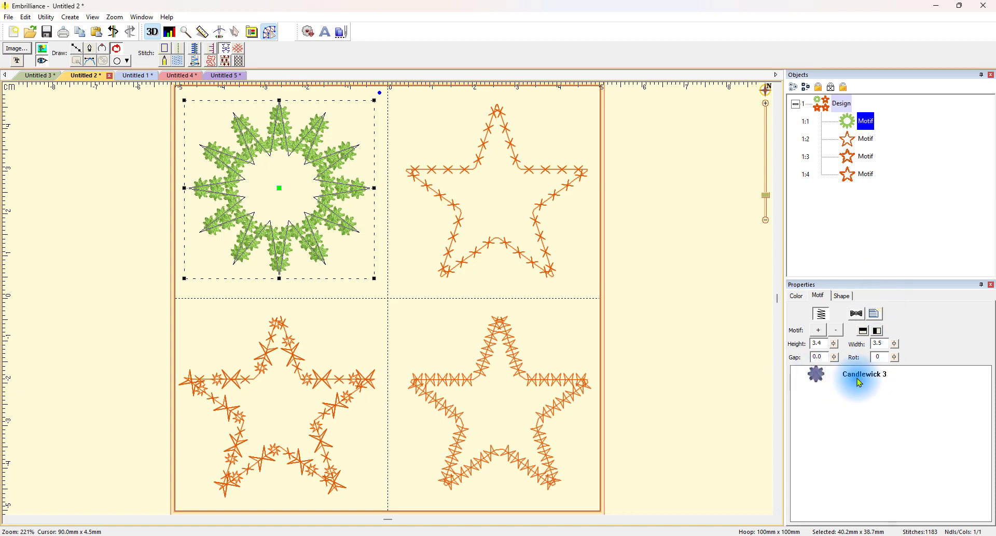
{"action": "left_click", "coordinate": [842, 296]}
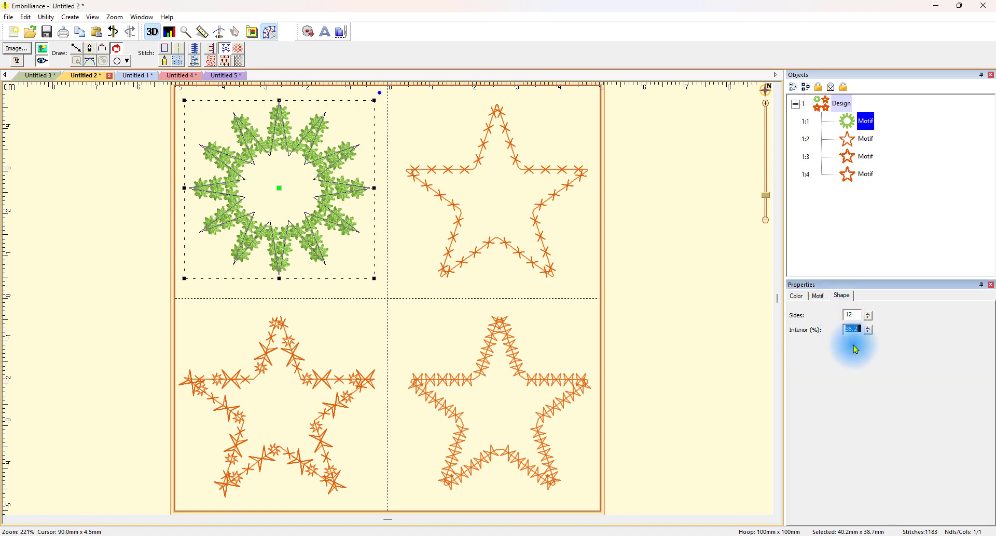
{"action": "left_click_drag", "start_coordinate": [870, 317], "coordinate": [872, 352]}
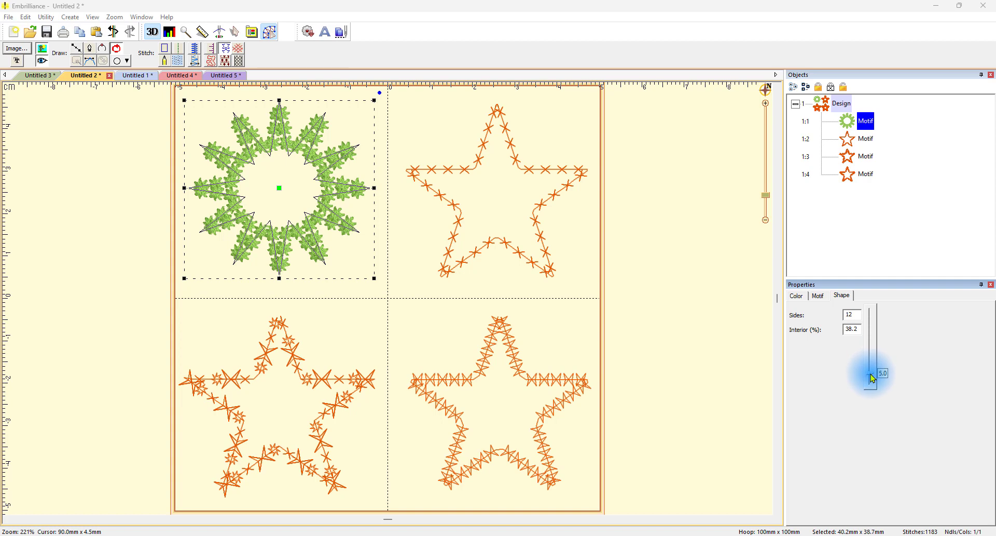
{"action": "left_click_drag", "start_coordinate": [873, 378], "coordinate": [872, 373]}
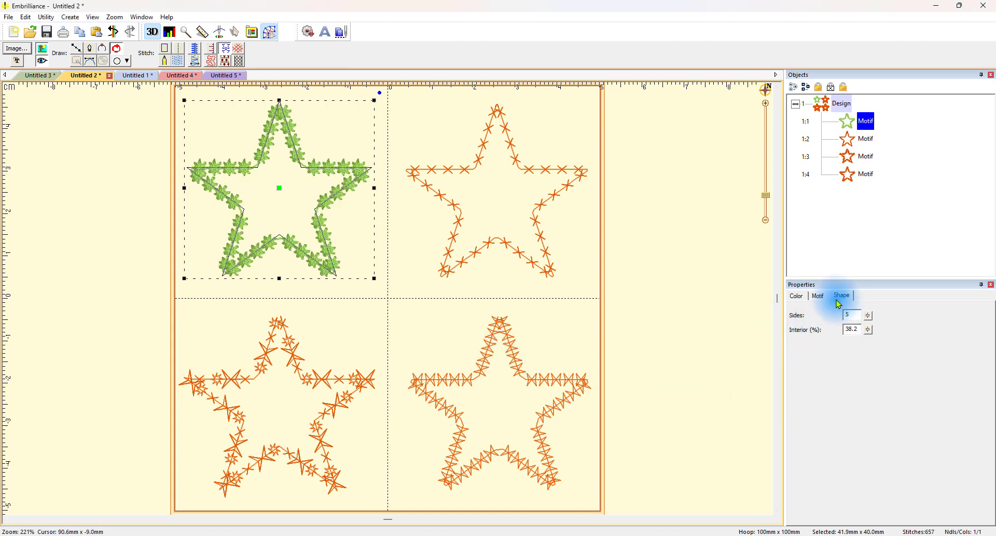
Add the Decorative 5 motif from the Decorative category to the green star's motif sequence
{"action": "left_click", "coordinate": [820, 296]}
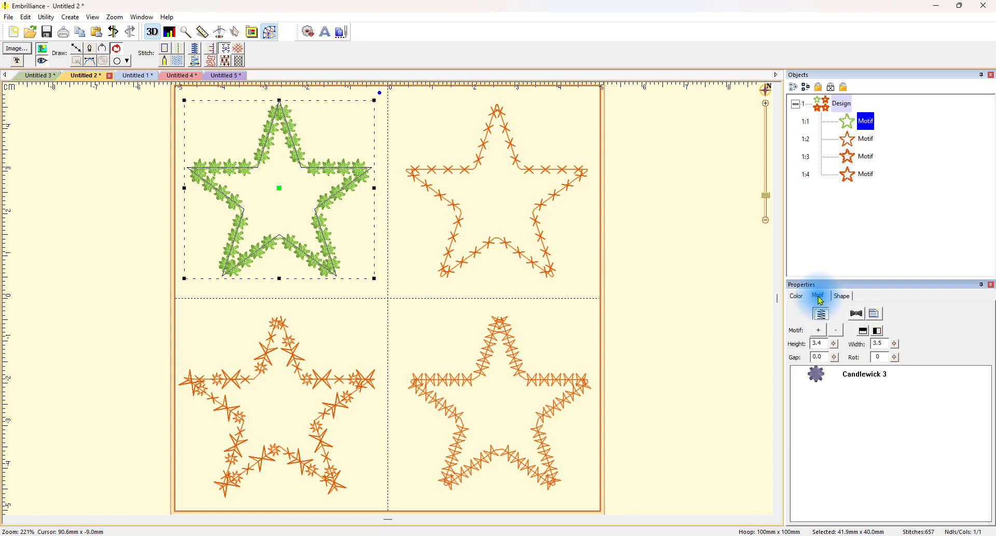
{"action": "left_click", "coordinate": [820, 333]}
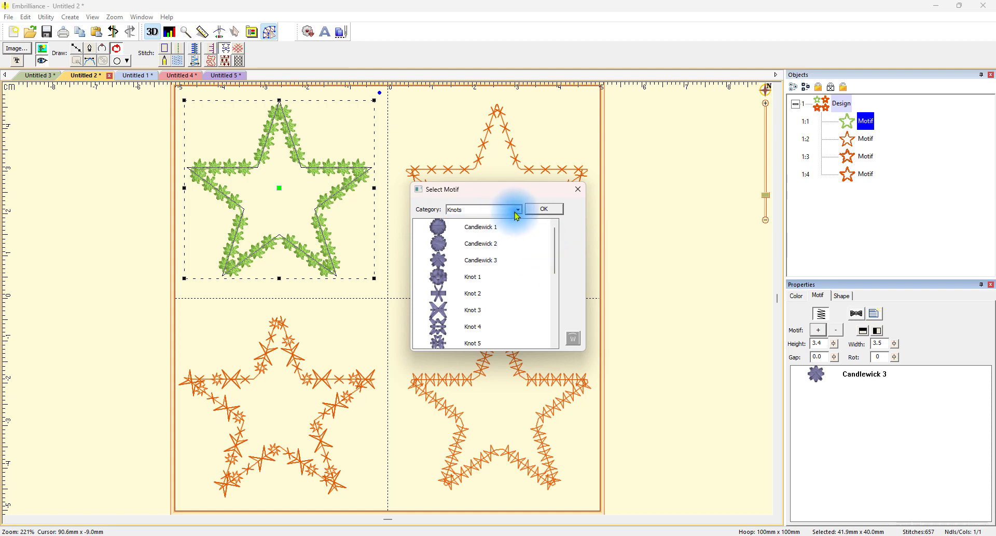
{"action": "left_click", "coordinate": [519, 210]}
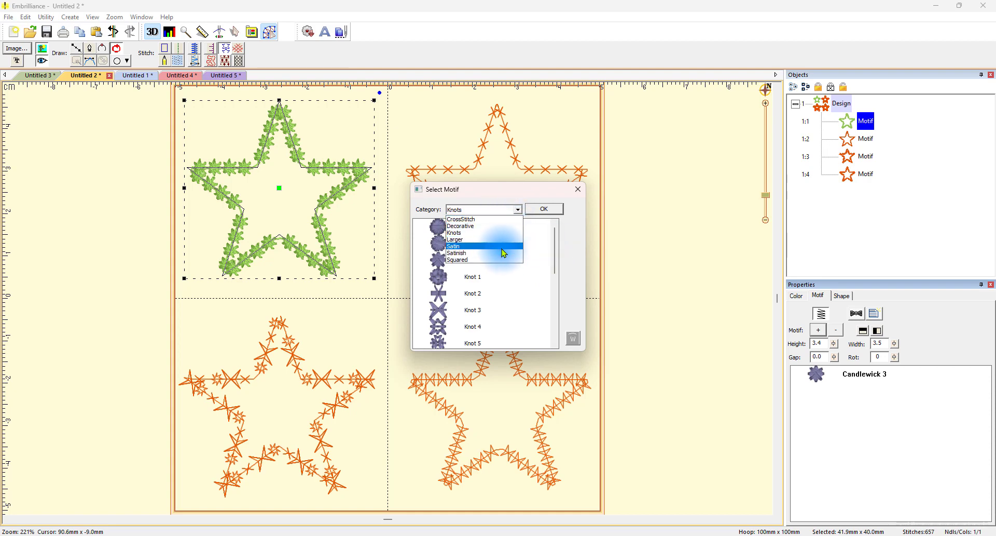
{"action": "left_click", "coordinate": [501, 227]}
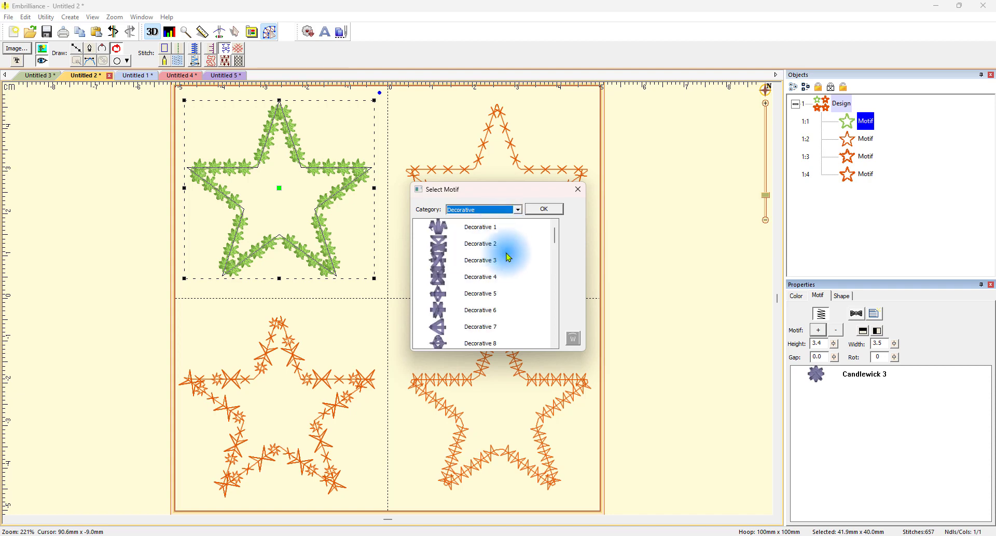
{"action": "left_click", "coordinate": [478, 293]}
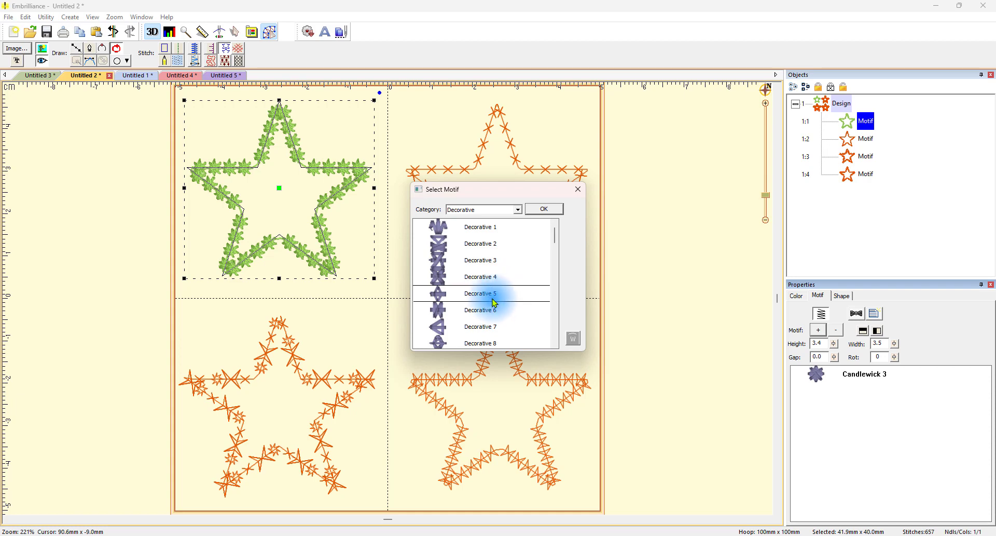
{"action": "left_click", "coordinate": [543, 208]}
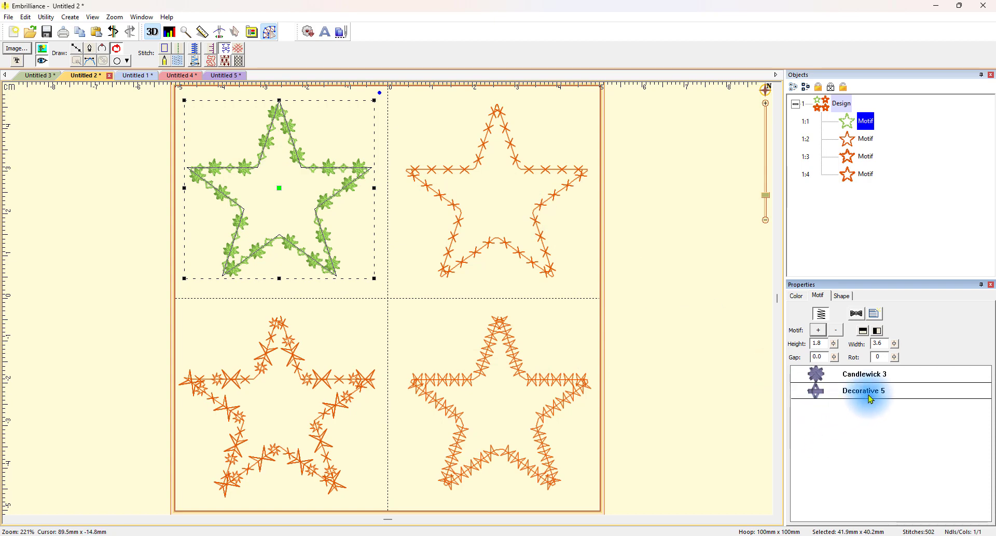
Remove the Decorative 5 motif from the green star's motif sequence
{"action": "left_click", "coordinate": [797, 295]}
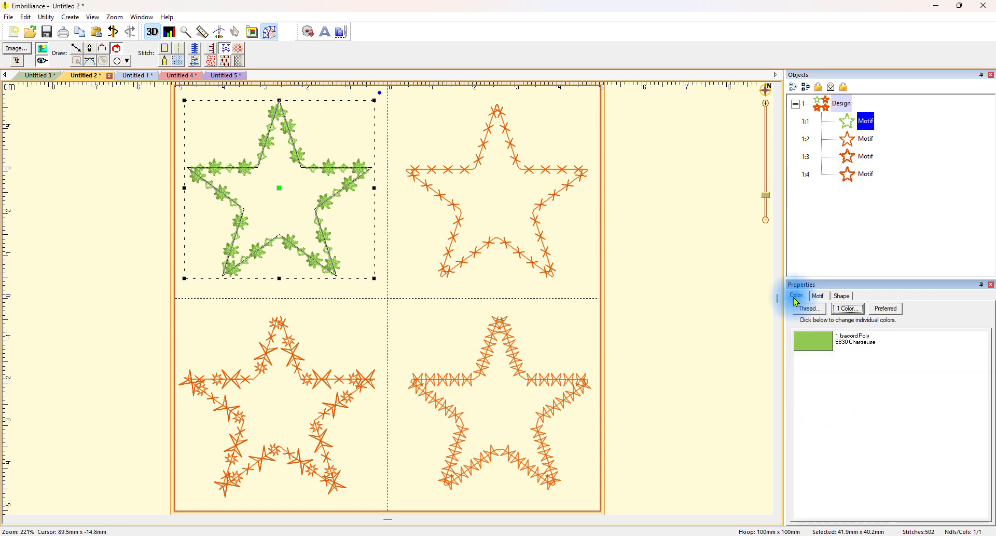
{"action": "left_click", "coordinate": [818, 297]}
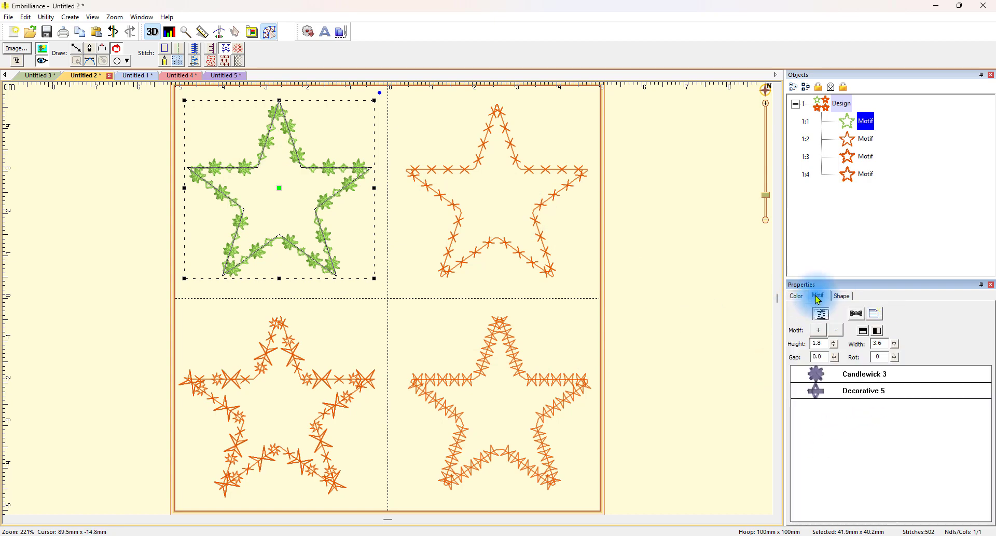
{"action": "left_click", "coordinate": [836, 335]}
{"action": "left_click", "coordinate": [821, 335]}
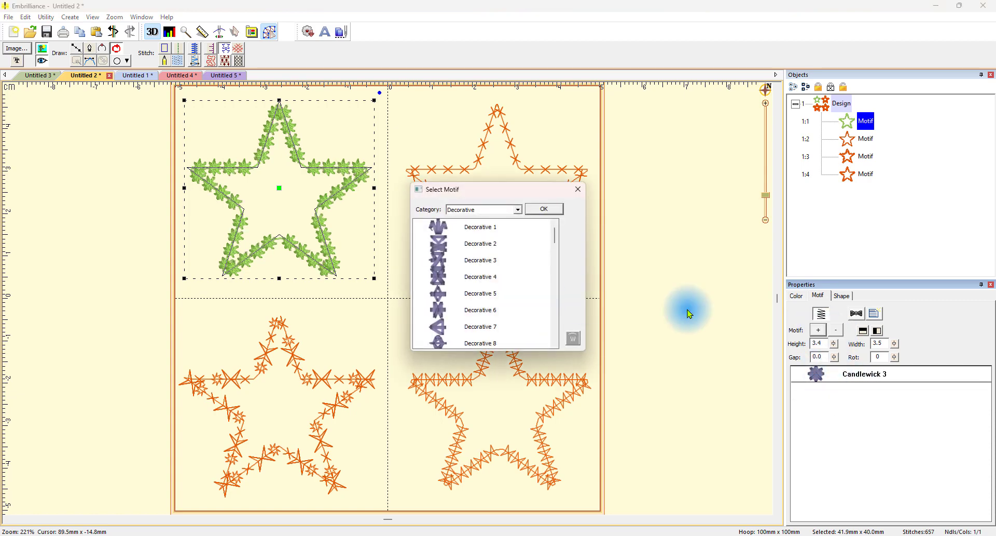
{"action": "scroll", "coordinate": [522, 311], "scroll_direction": "down", "scroll_amount": 2}
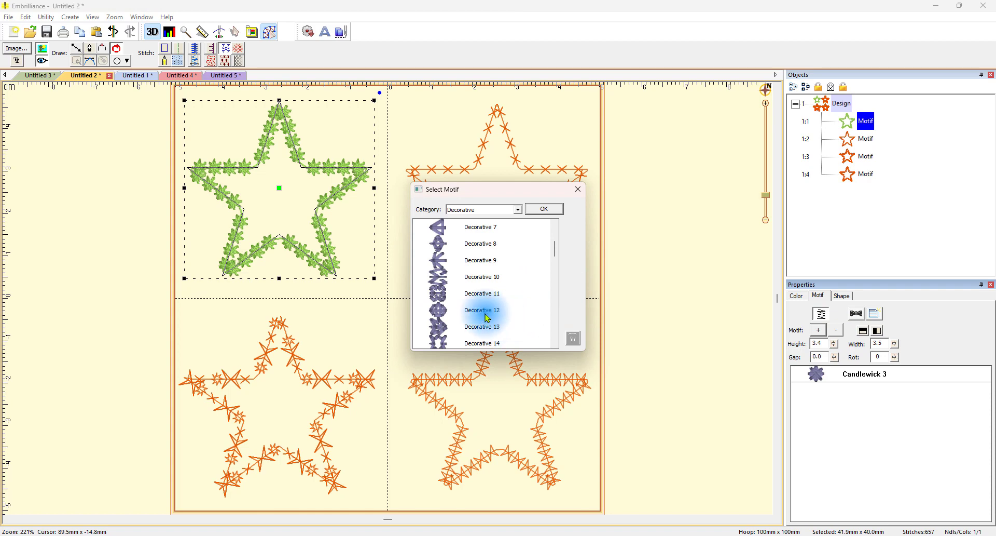
{"action": "left_click", "coordinate": [468, 310]}
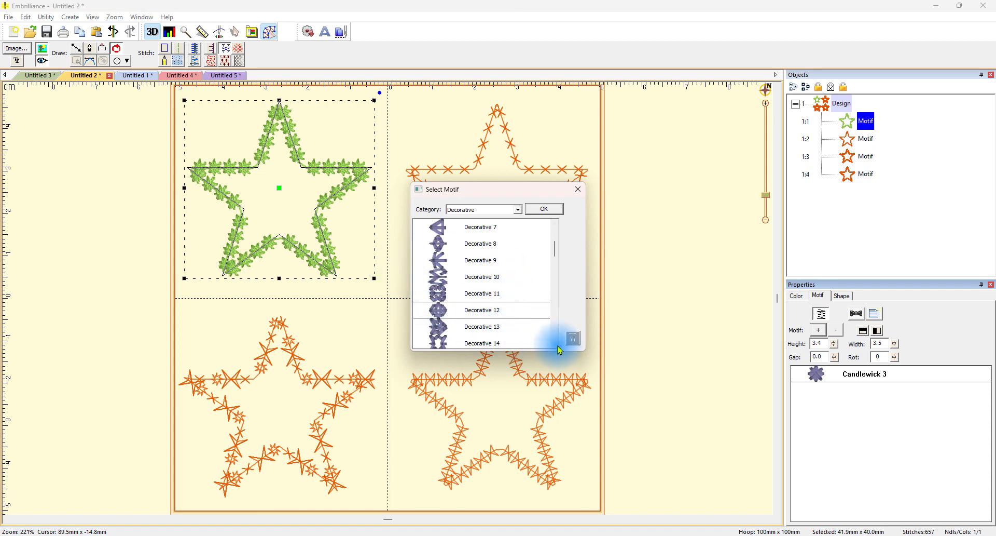
{"action": "left_click", "coordinate": [577, 190]}
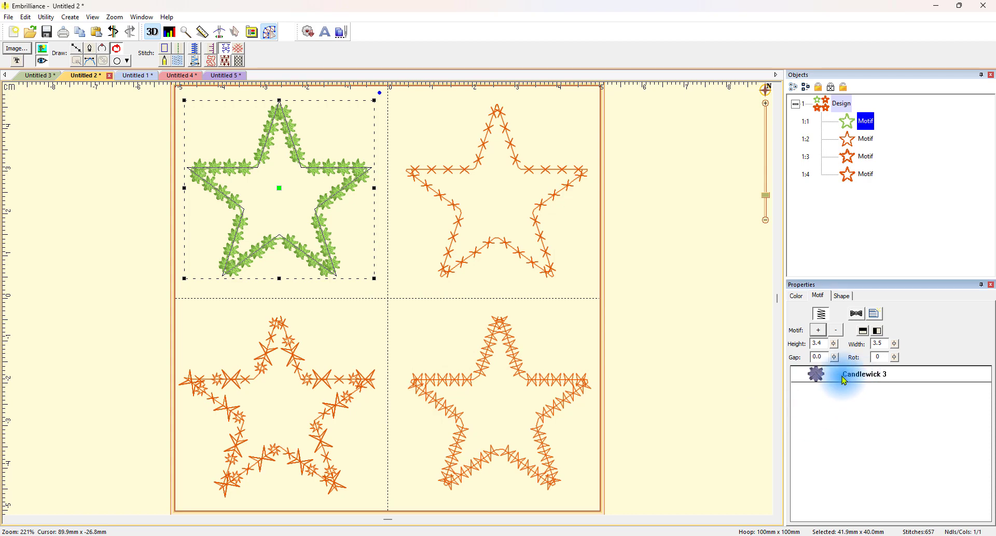
Add the Decorative 12 motif to the green star's motif sequence, view the design in stitch mode and reselect the star
{"action": "left_click", "coordinate": [822, 330]}
{"action": "scroll", "coordinate": [522, 282], "scroll_direction": "down", "scroll_amount": 3}
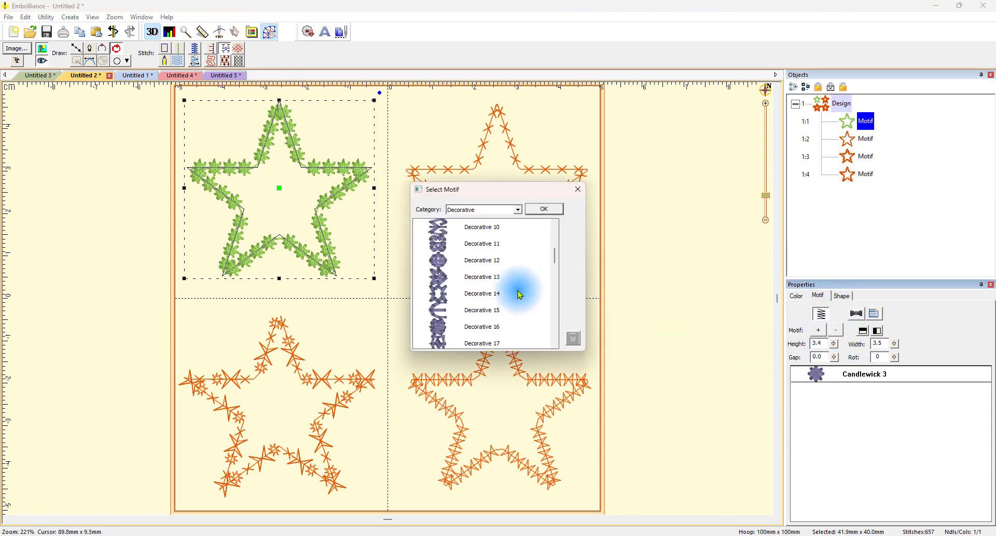
{"action": "left_click", "coordinate": [488, 261]}
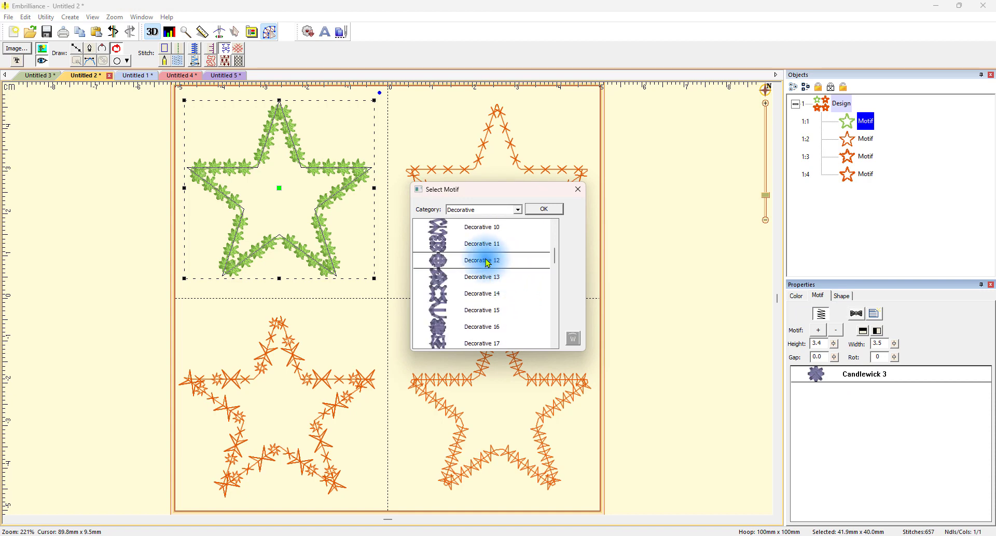
{"action": "left_click", "coordinate": [544, 208]}
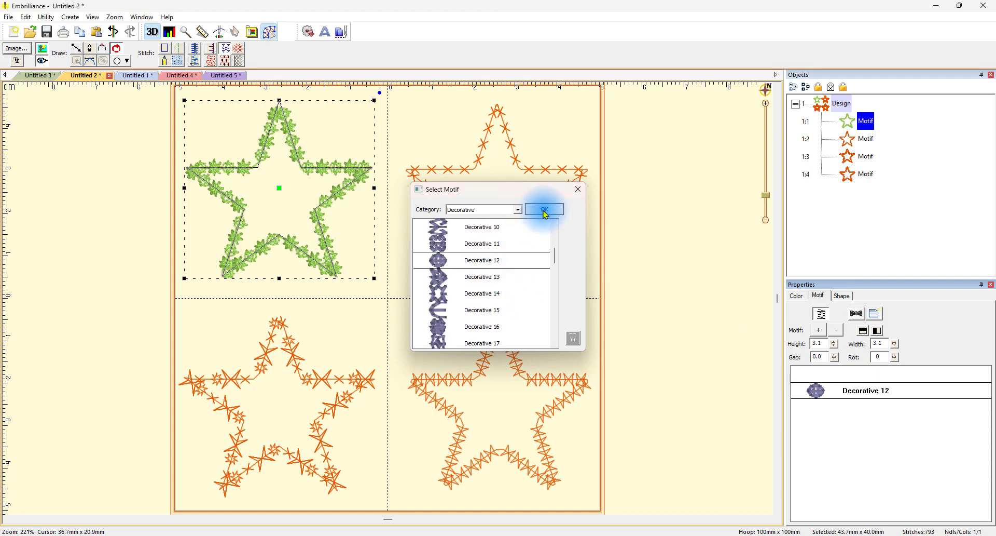
{"action": "left_click", "coordinate": [641, 233]}
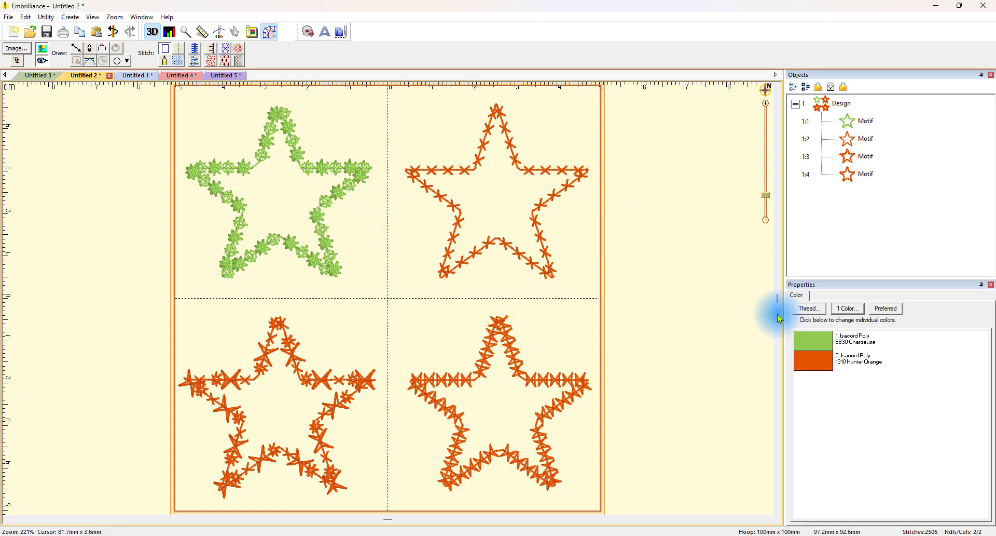
{"action": "left_click", "coordinate": [359, 188]}
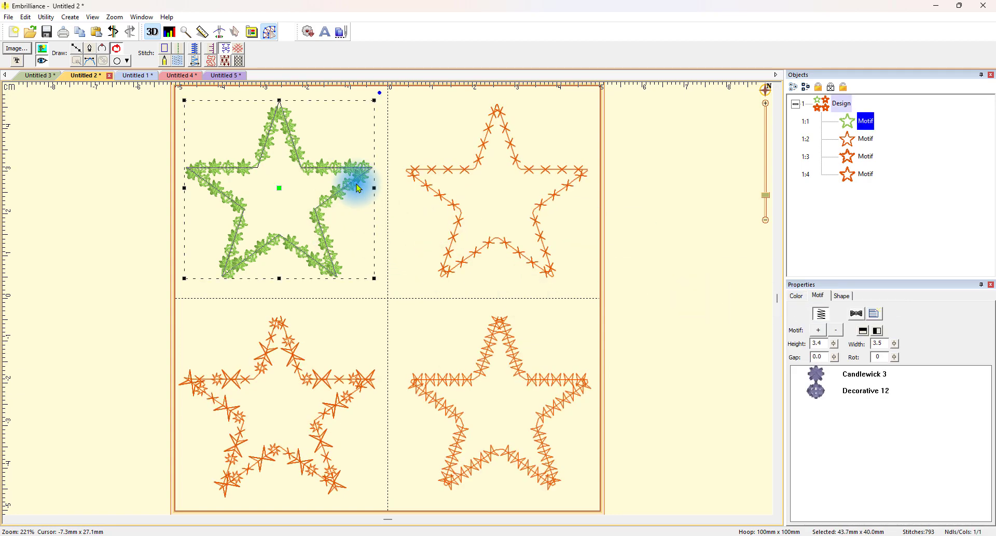
In the green star's sequence, set the Decorative 12 width to 6.5 mm and the Candlewick 3 width to 2.0 mm
{"action": "left_click", "coordinate": [862, 399]}
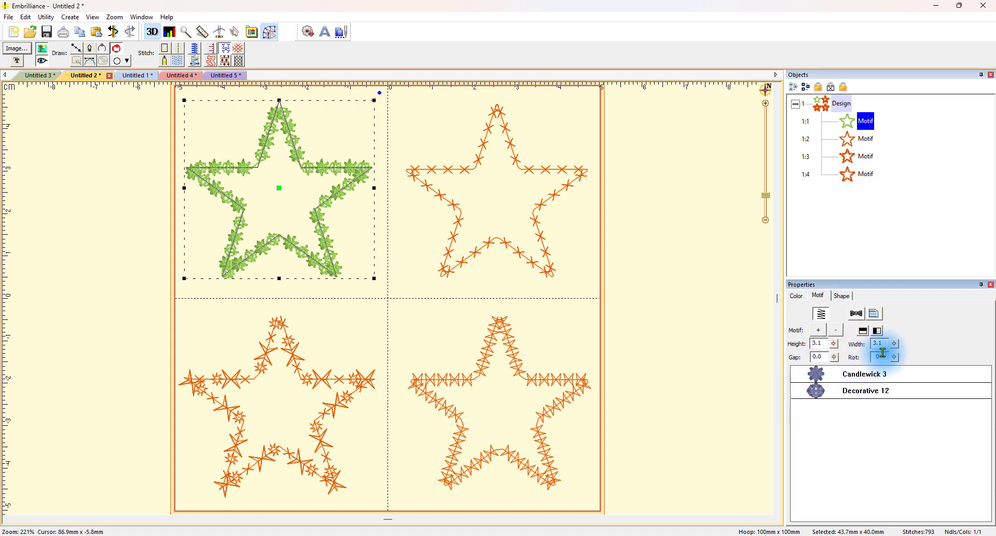
{"action": "left_click_drag", "start_coordinate": [896, 347], "coordinate": [896, 388]}
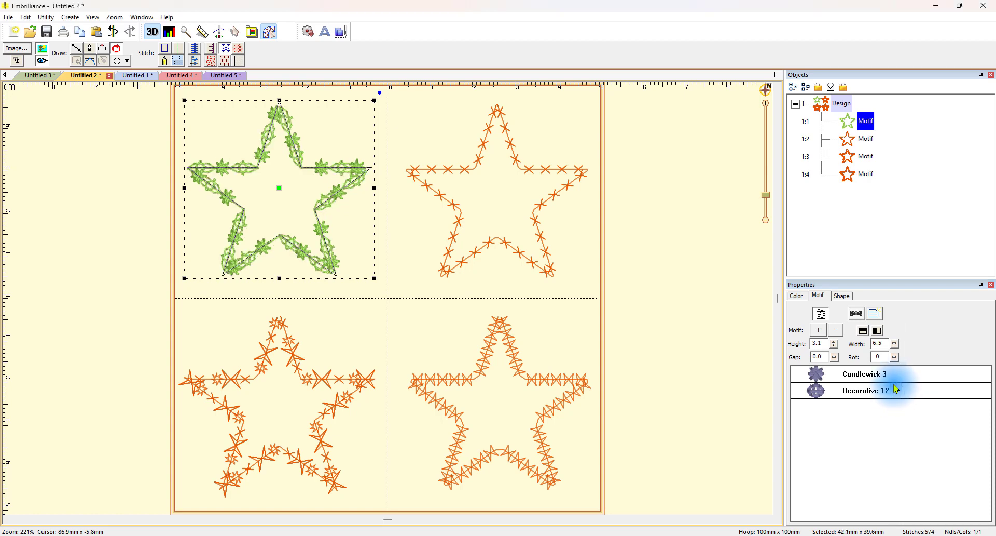
{"action": "left_click_drag", "start_coordinate": [894, 349], "coordinate": [899, 393]}
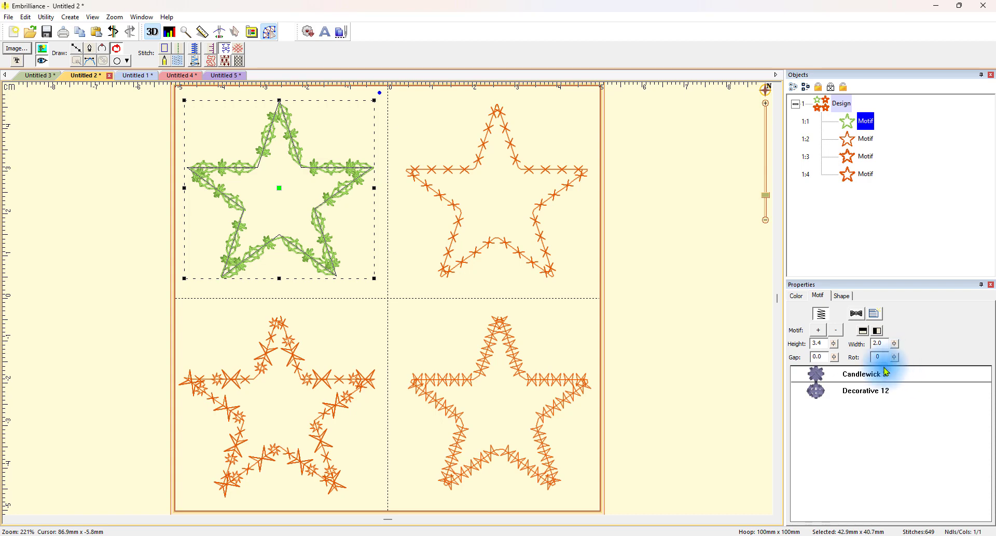
Try a rotation of 30 degrees on Candlewick 3, and restore its rotation to 0 and its width to 3.5 mm
{"action": "left_click_drag", "start_coordinate": [900, 360], "coordinate": [899, 395]}
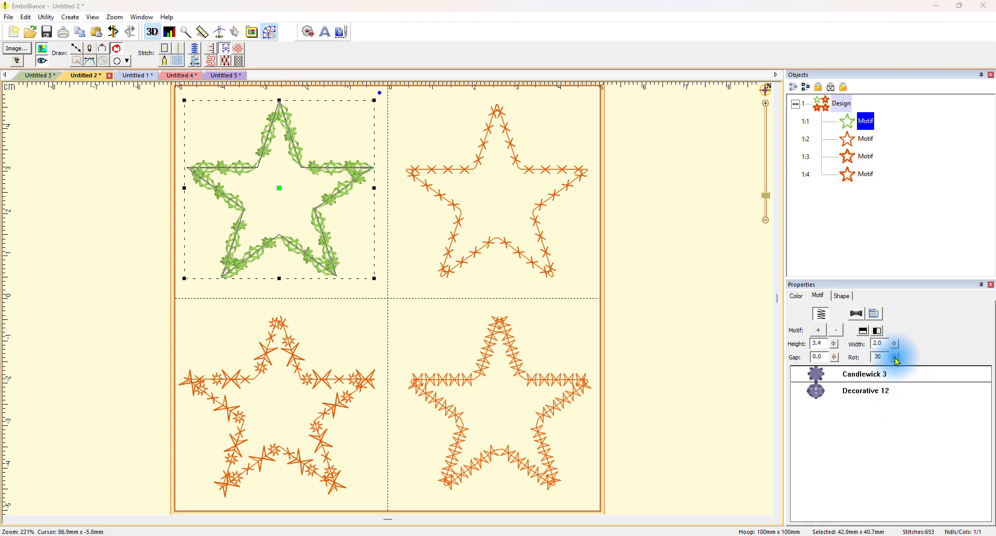
{"action": "mouse_move", "coordinate": [898, 360]}
{"action": "left_mouse_down"}
{"action": "mouse_move", "coordinate": [910, 456]}
{"action": "mouse_move", "coordinate": [904, 344]}
{"action": "left_mouse_up"}
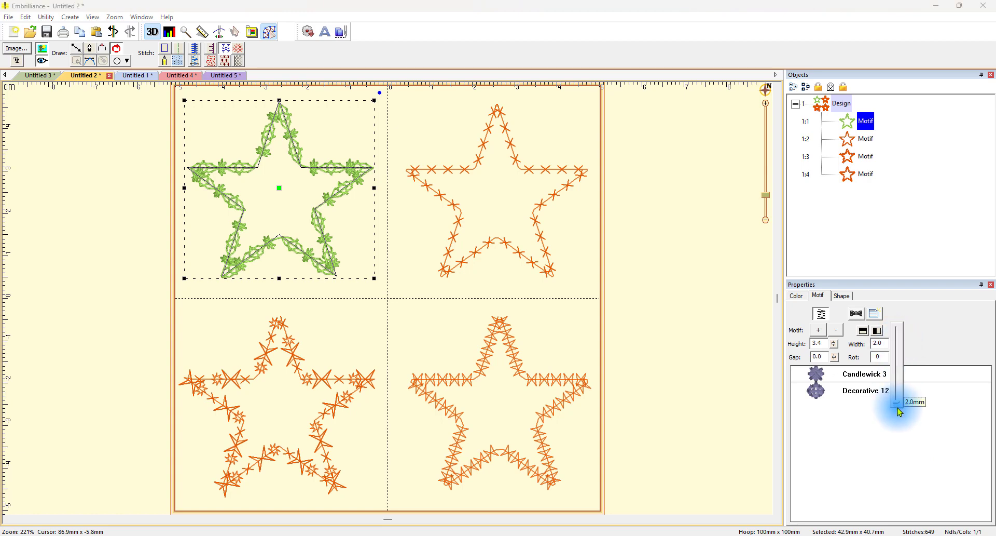
{"action": "left_click_drag", "start_coordinate": [897, 351], "coordinate": [896, 396]}
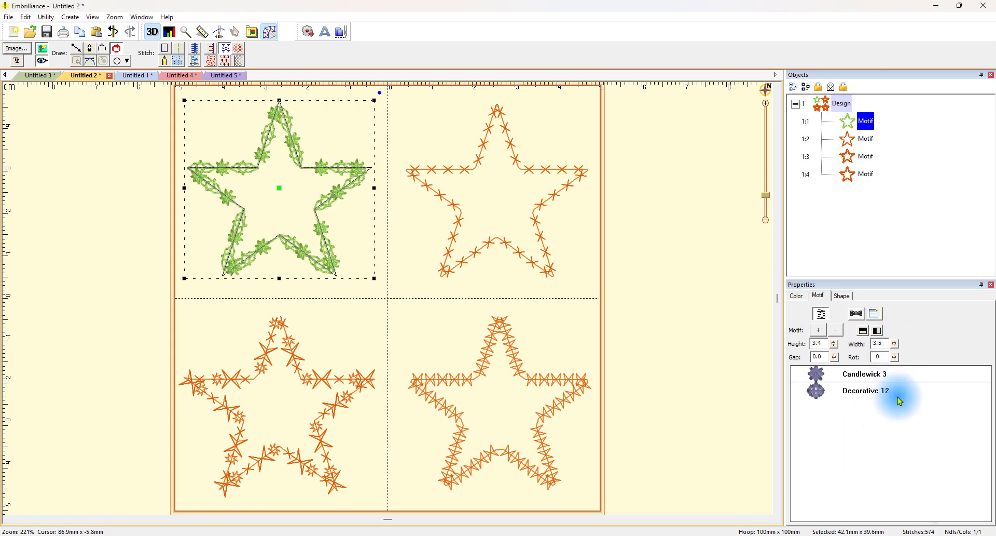
Remove the Decorative 12 motif from the green star's motif sequence
{"action": "left_click", "coordinate": [868, 398]}
{"action": "left_click", "coordinate": [885, 342]}
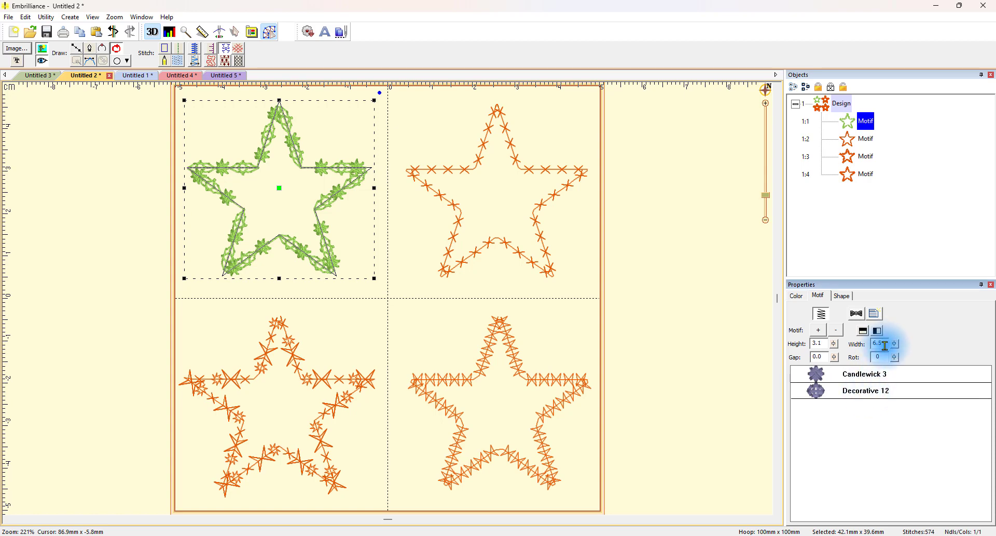
{"action": "left_click", "coordinate": [836, 331]}
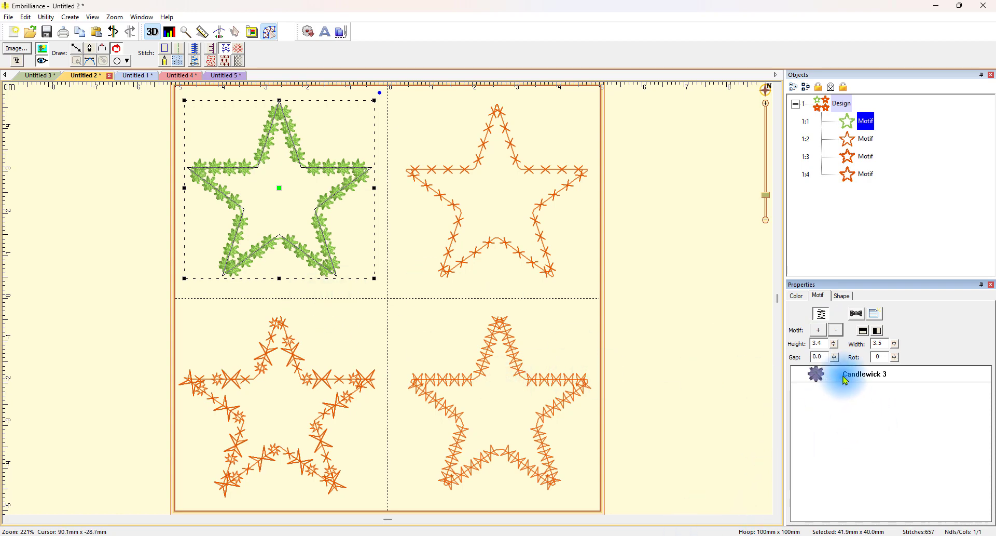
Add the concentric-squares Larger 8 motif from the Larger category to the green star's motif sequence
{"action": "left_click", "coordinate": [820, 331]}
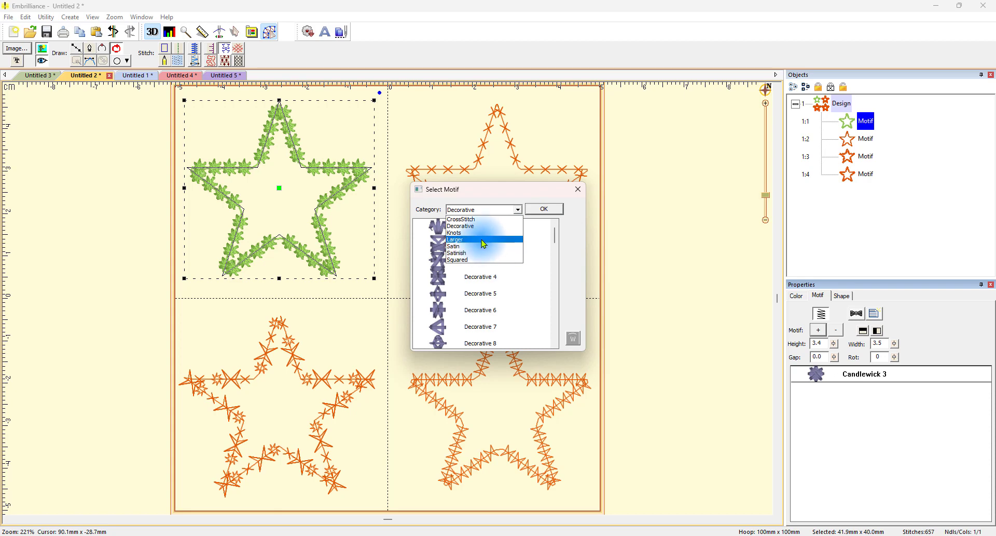
{"action": "left_click", "coordinate": [484, 244]}
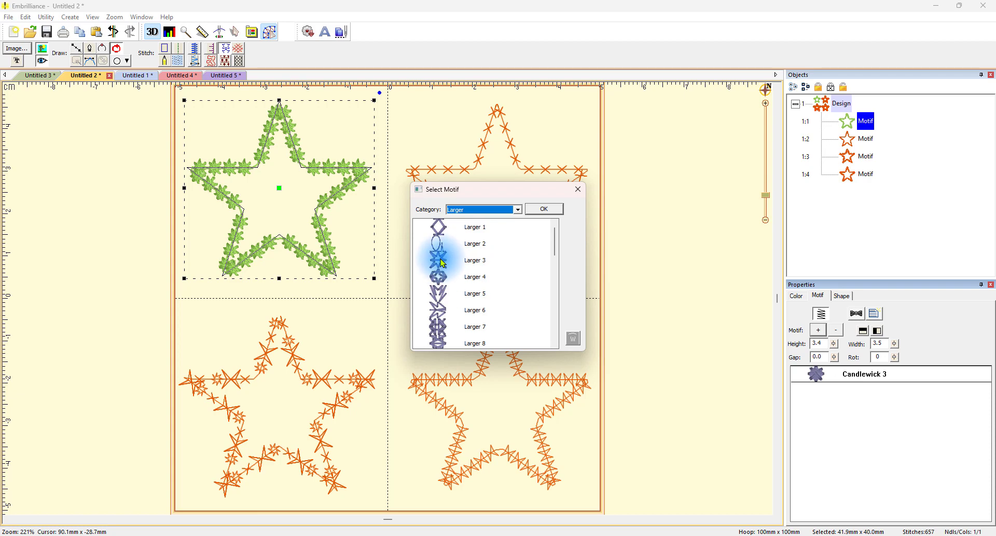
{"action": "scroll", "coordinate": [443, 263], "scroll_direction": "down", "scroll_amount": 2}
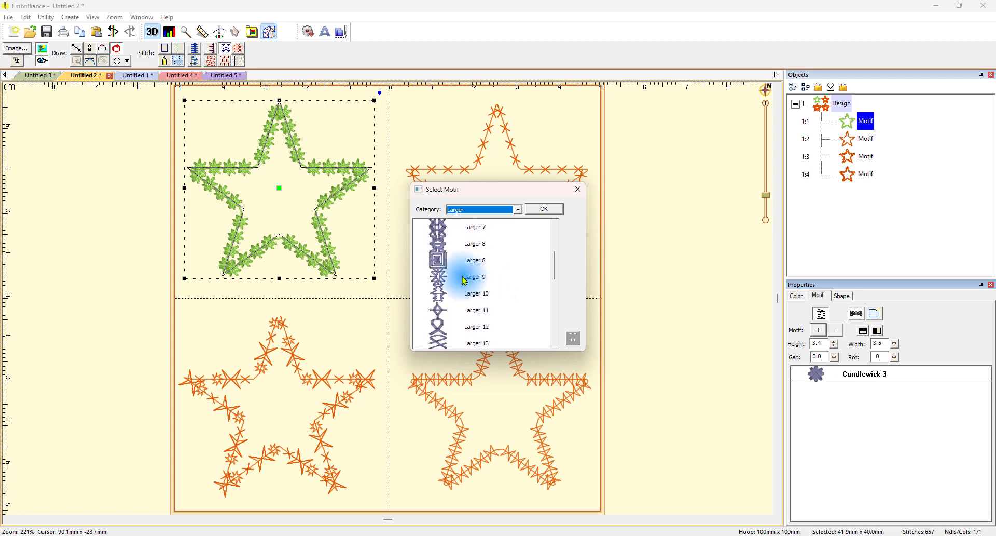
{"action": "left_click", "coordinate": [443, 264]}
{"action": "left_click", "coordinate": [544, 209]}
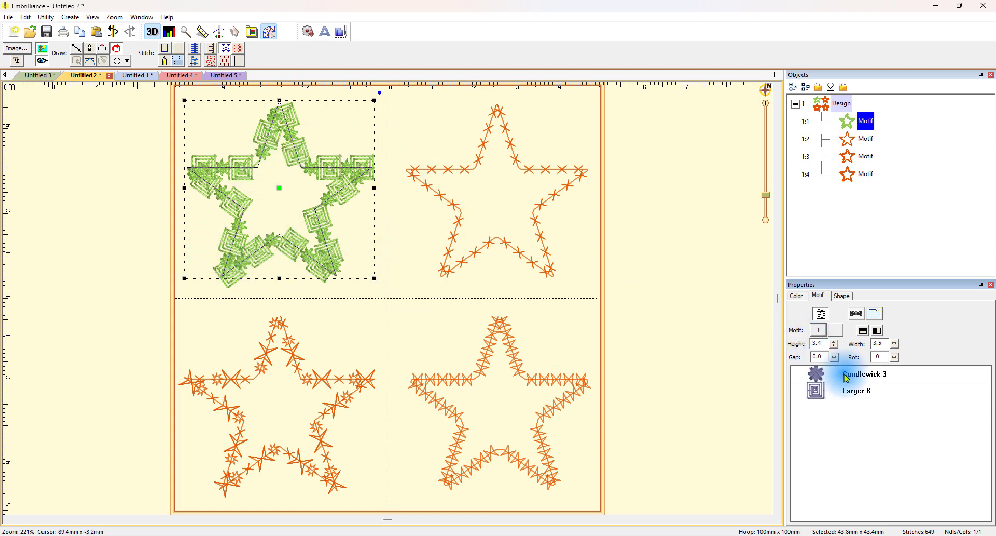
Remove Candlewick 3 from the green star's sequence and set the gap of the Larger 8 motif to 0.5 mm
{"action": "left_click", "coordinate": [837, 334]}
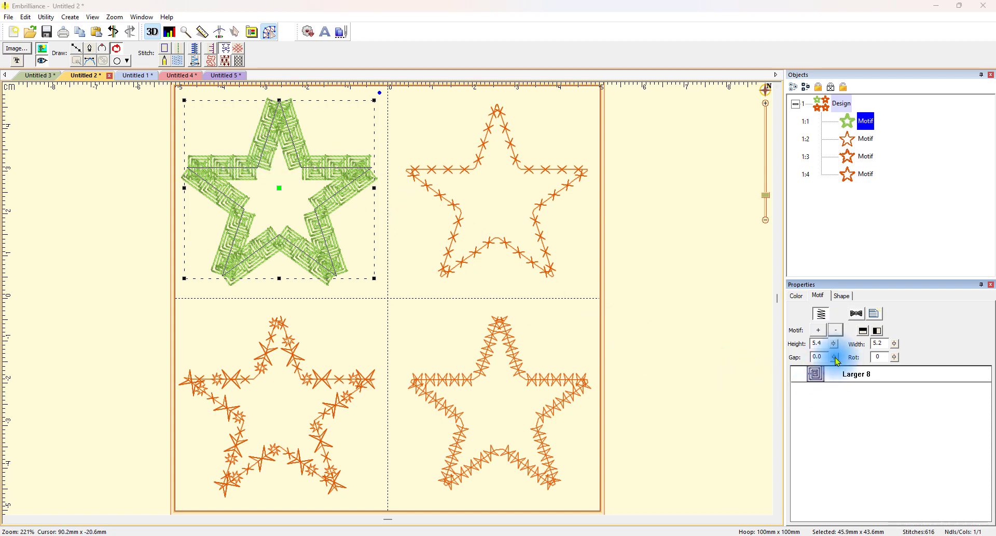
{"action": "left_click_drag", "start_coordinate": [838, 394], "coordinate": [834, 390]}
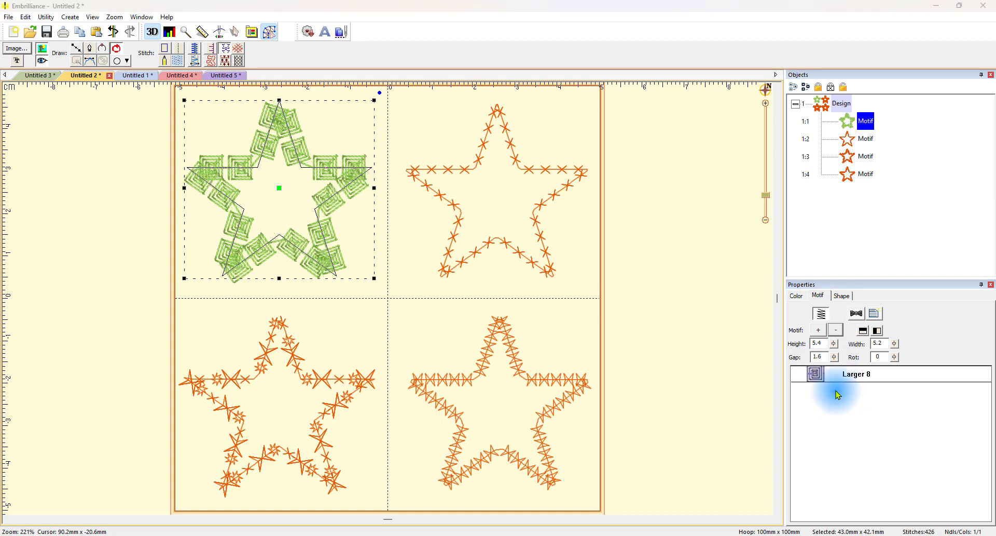
{"action": "left_click_drag", "start_coordinate": [835, 357], "coordinate": [836, 412]}
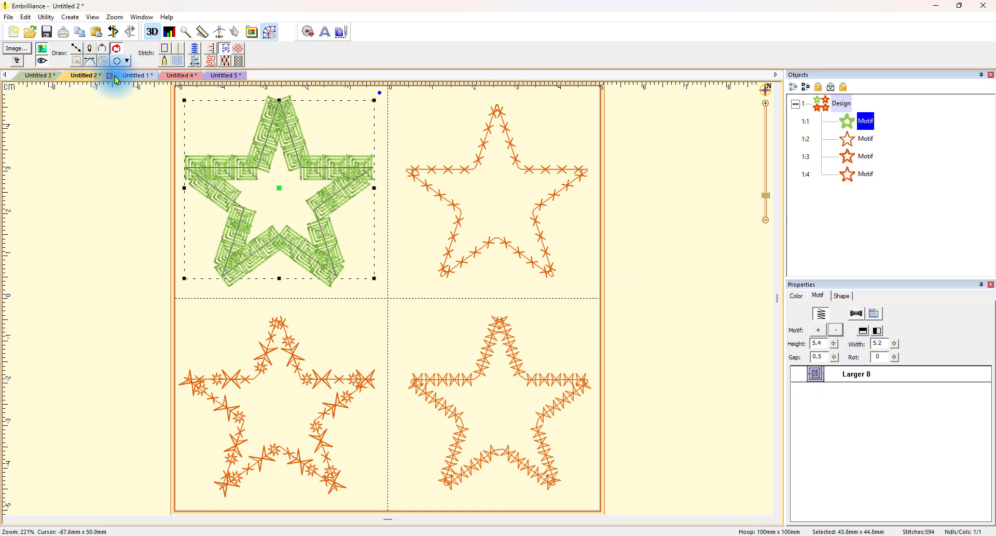
Create a new blank design and import the zigzag-stem martini glass outline image from the Downloads folder
{"action": "left_click", "coordinate": [176, 79]}
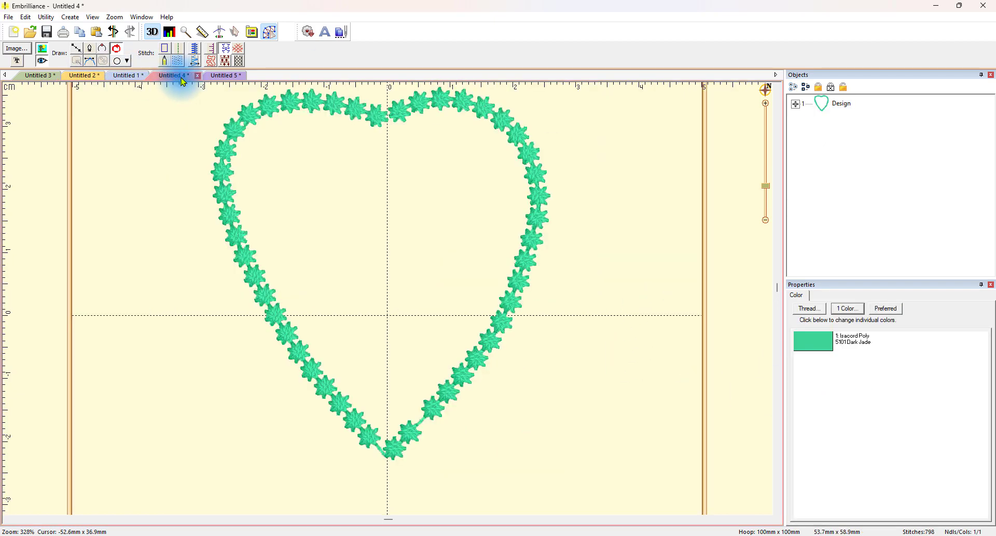
{"action": "left_click", "coordinate": [221, 76]}
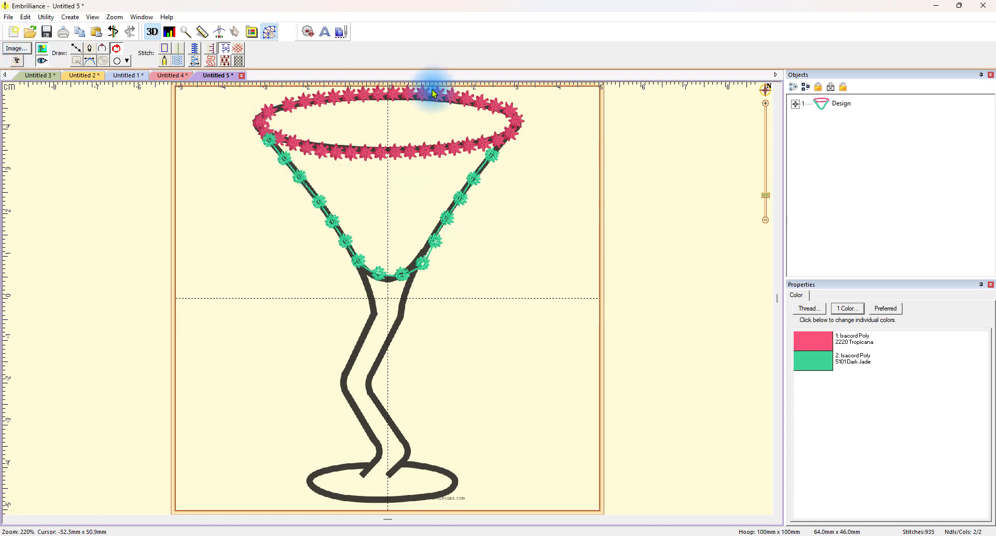
{"action": "left_click", "coordinate": [14, 32]}
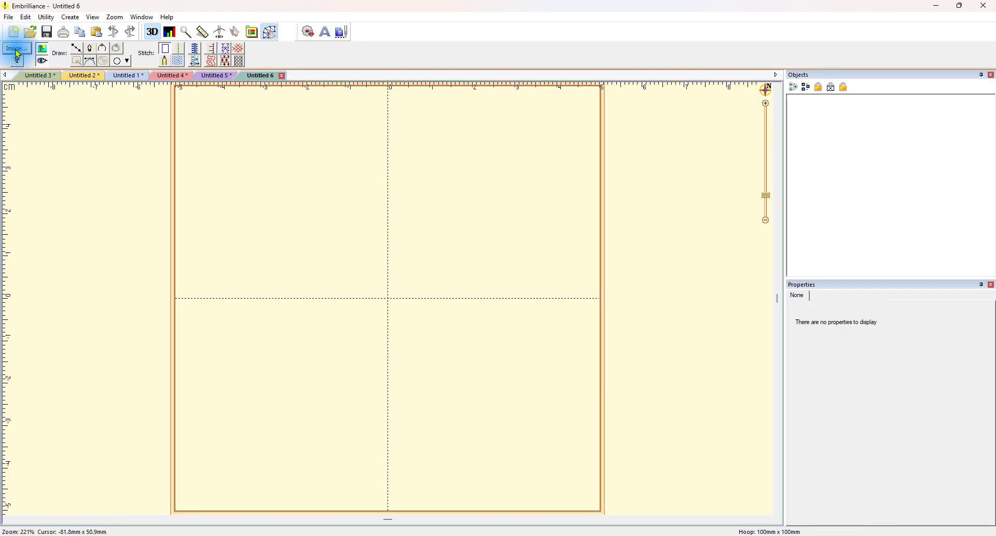
{"action": "left_click", "coordinate": [17, 50]}
{"action": "scroll", "coordinate": [766, 192], "scroll_direction": "down", "scroll_amount": 3}
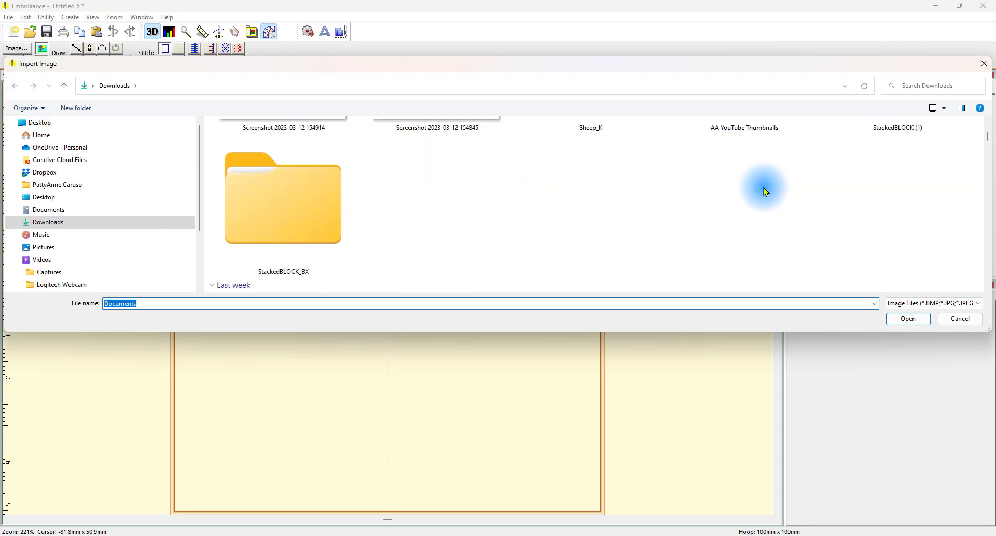
{"action": "scroll", "coordinate": [761, 201], "scroll_direction": "down", "scroll_amount": 10}
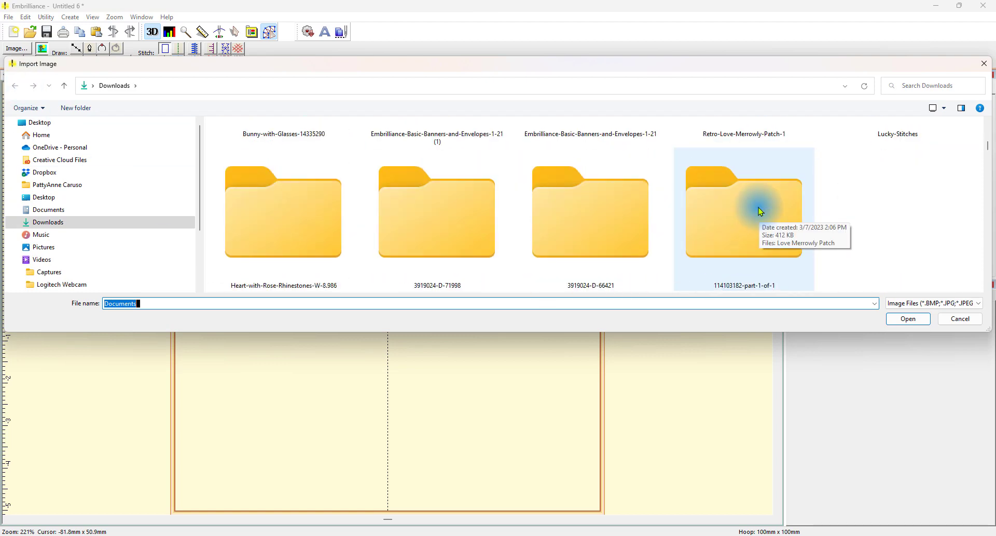
{"action": "scroll", "coordinate": [762, 218], "scroll_direction": "down", "scroll_amount": 10}
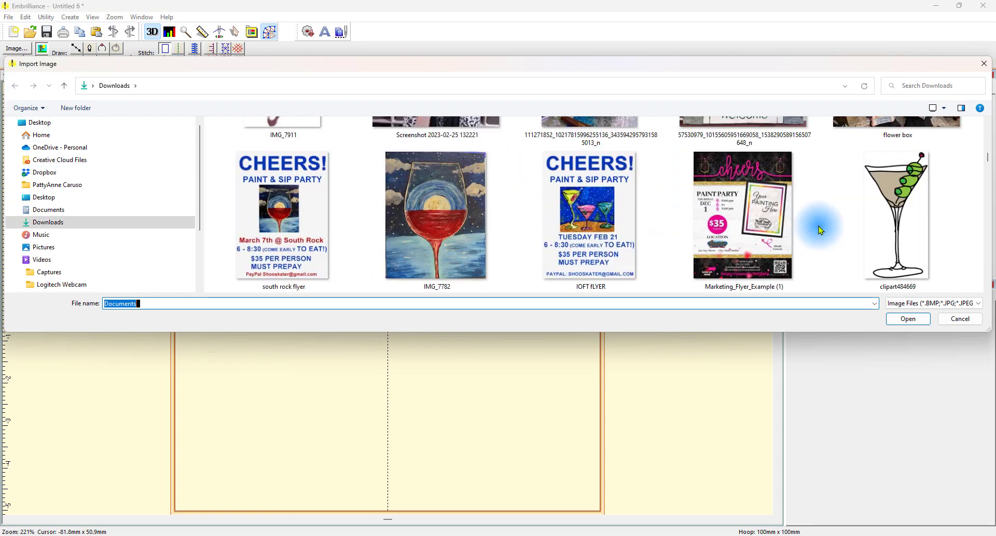
{"action": "scroll", "coordinate": [872, 220], "scroll_direction": "down", "scroll_amount": 3}
{"action": "double_click", "coordinate": [596, 224]}
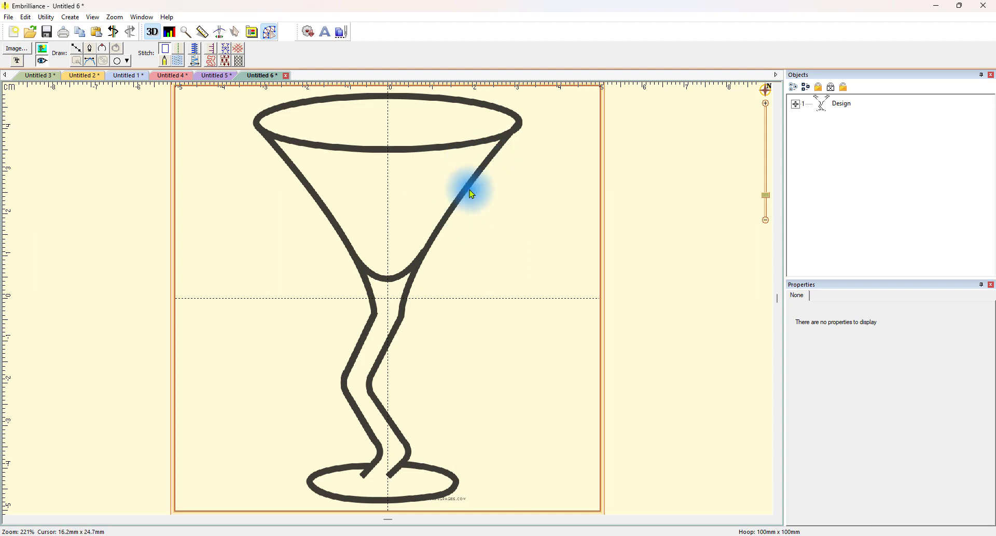
Trace the martini glass rim with points as a closed curved line about 61.5 mm by 14.4 mm
{"action": "left_click", "coordinate": [47, 53]}
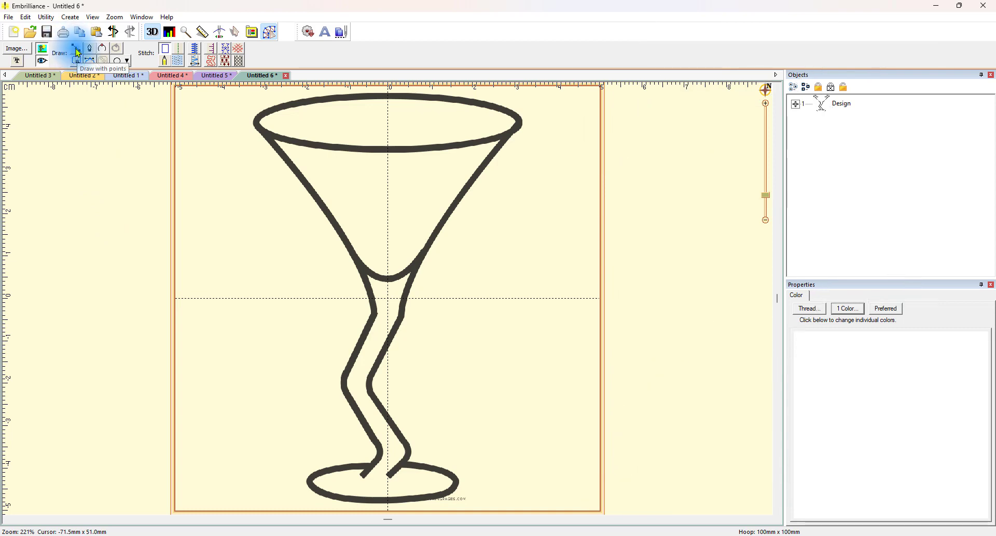
{"action": "left_click", "coordinate": [76, 51]}
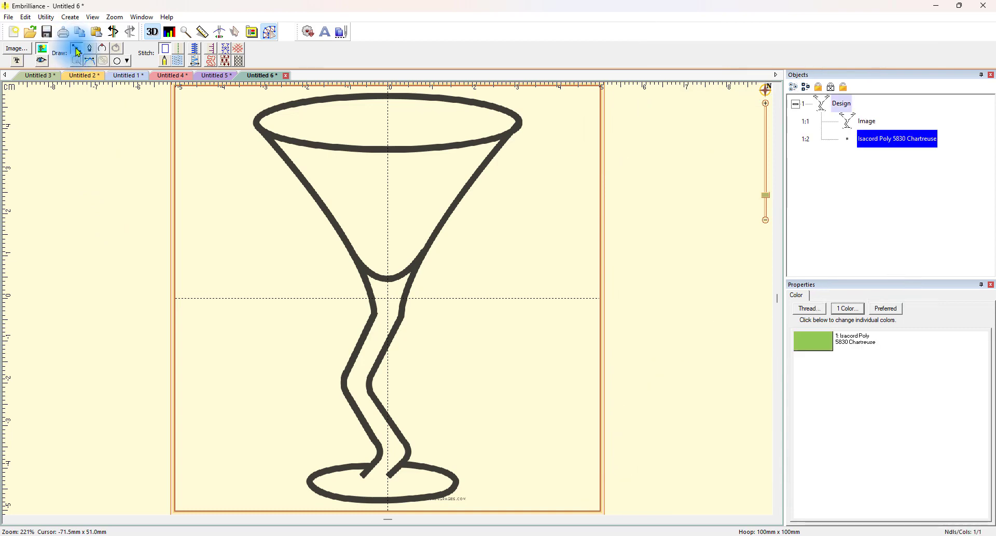
{"action": "left_click", "coordinate": [301, 147]}
{"action": "left_click", "coordinate": [262, 130]}
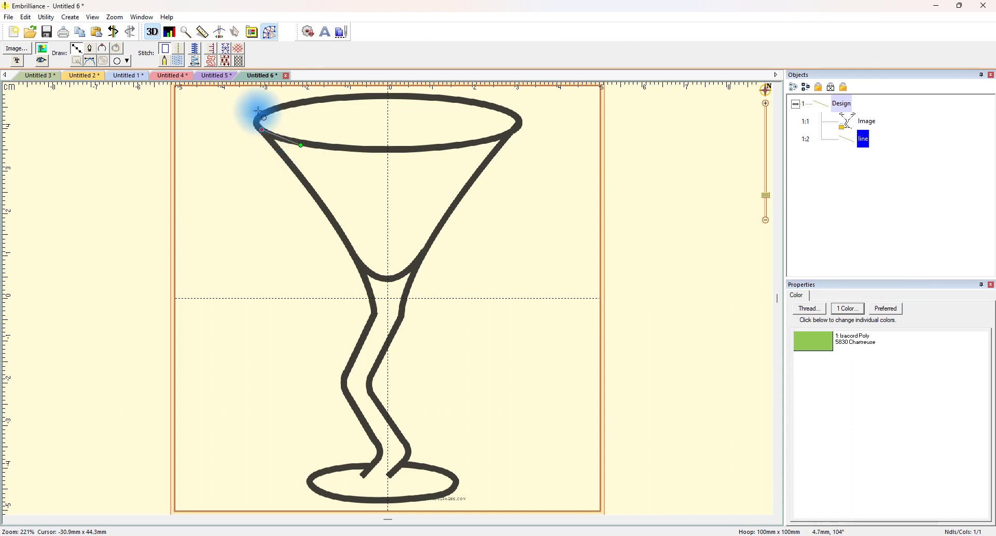
{"action": "left_click_drag", "start_coordinate": [265, 108], "coordinate": [315, 95]}
{"action": "left_click", "coordinate": [323, 95]}
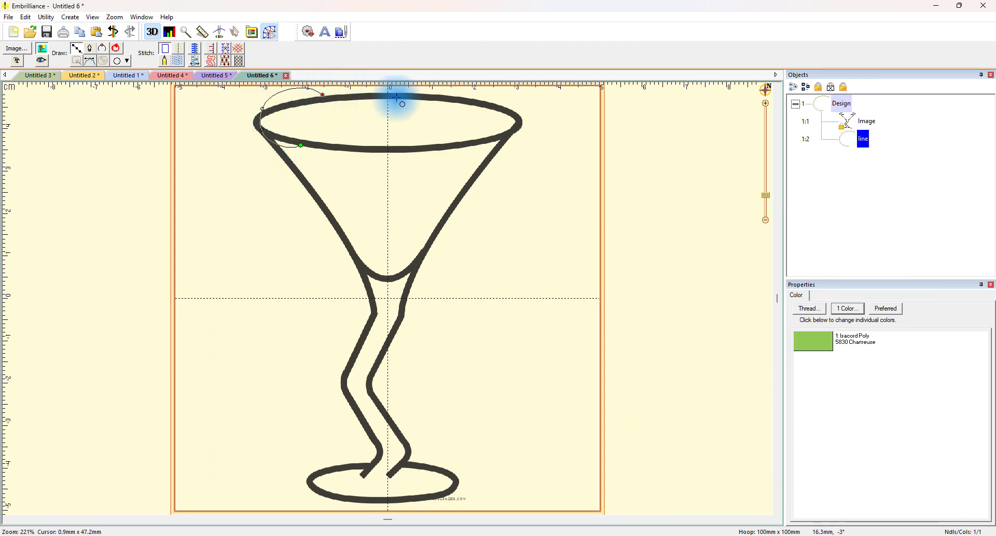
{"action": "left_click", "coordinate": [412, 92]}
{"action": "left_click", "coordinate": [467, 98]}
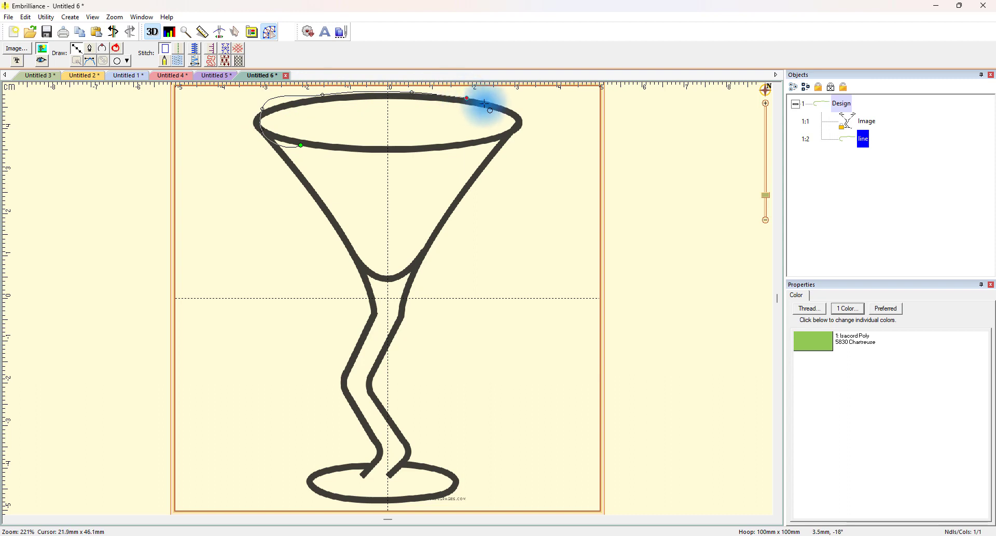
{"action": "left_click", "coordinate": [521, 124]}
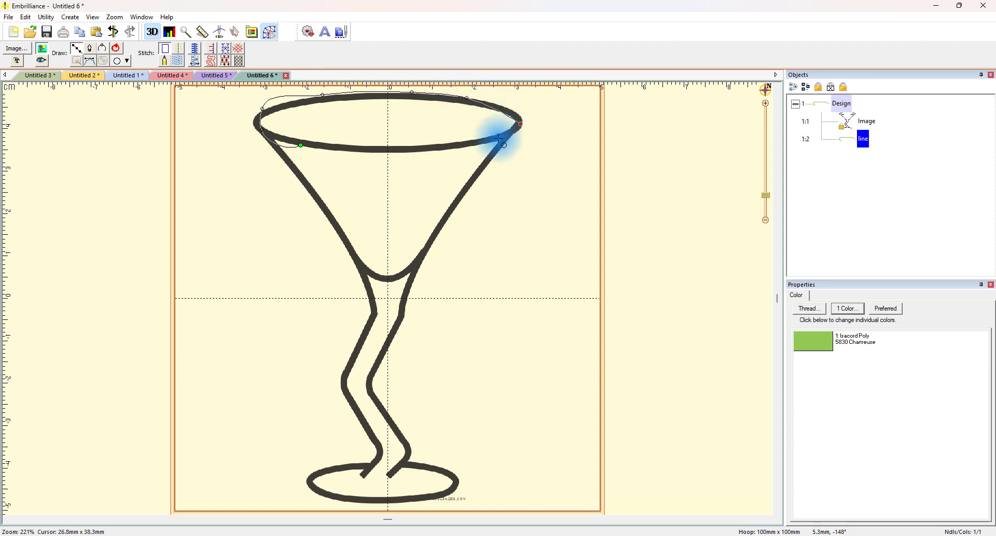
{"action": "left_click", "coordinate": [471, 143]}
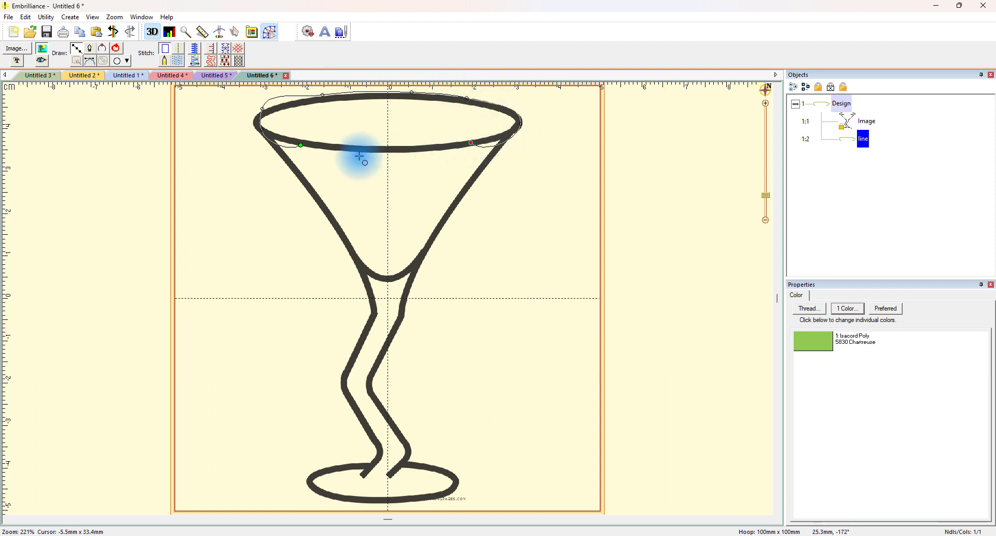
{"action": "left_click", "coordinate": [326, 147]}
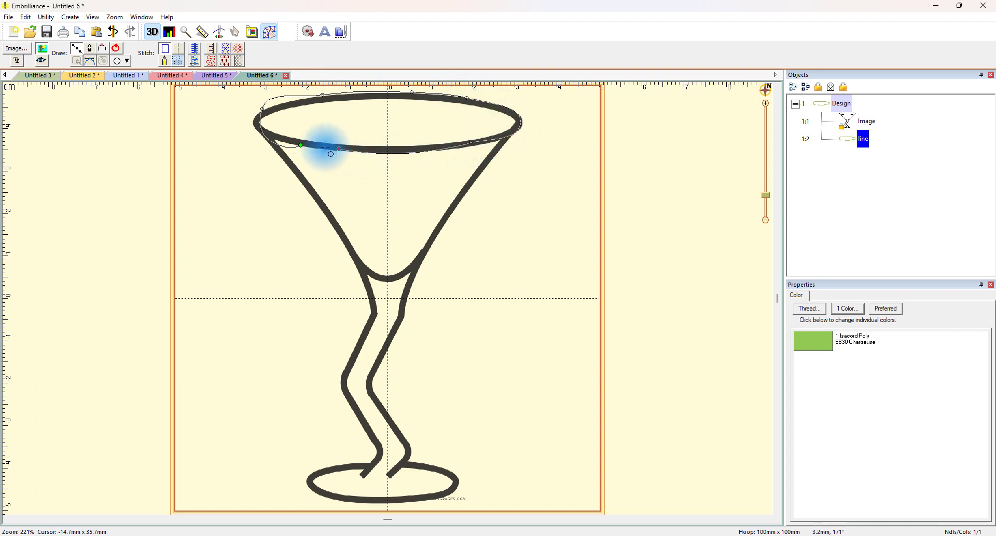
{"action": "left_click", "coordinate": [119, 53]}
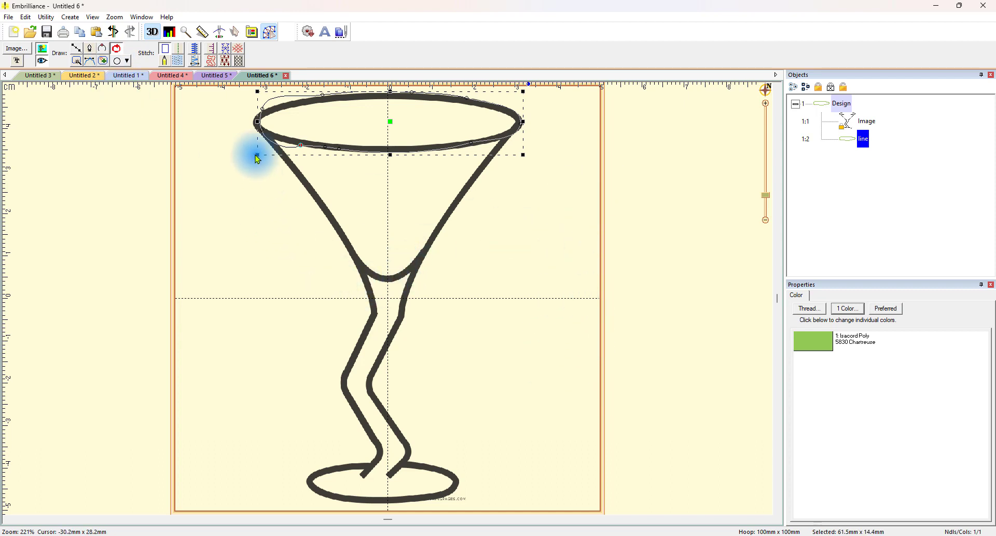
Set the transparency of the martini glass image to 11%
{"action": "left_click", "coordinate": [805, 147]}
{"action": "left_click", "coordinate": [864, 123]}
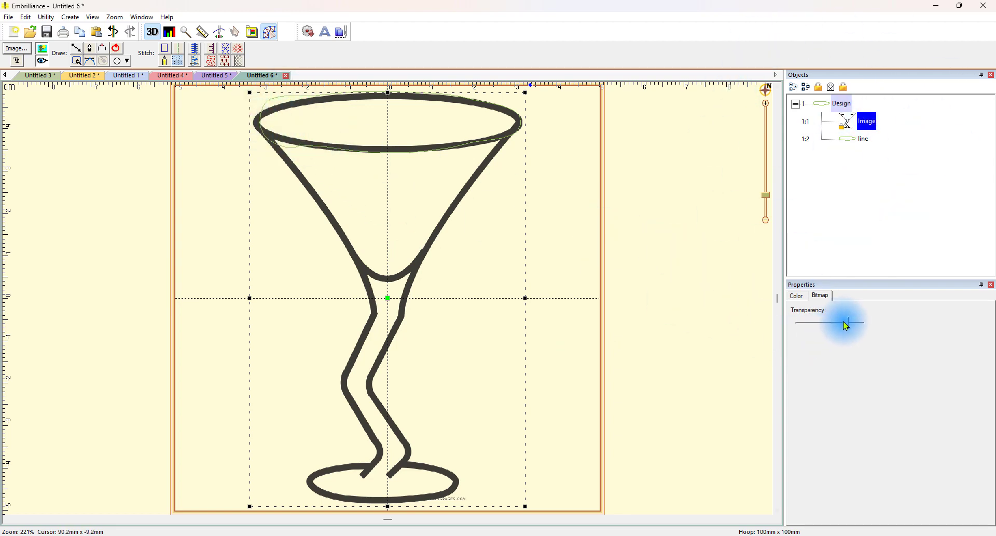
{"action": "left_click_drag", "start_coordinate": [847, 326], "coordinate": [809, 336]}
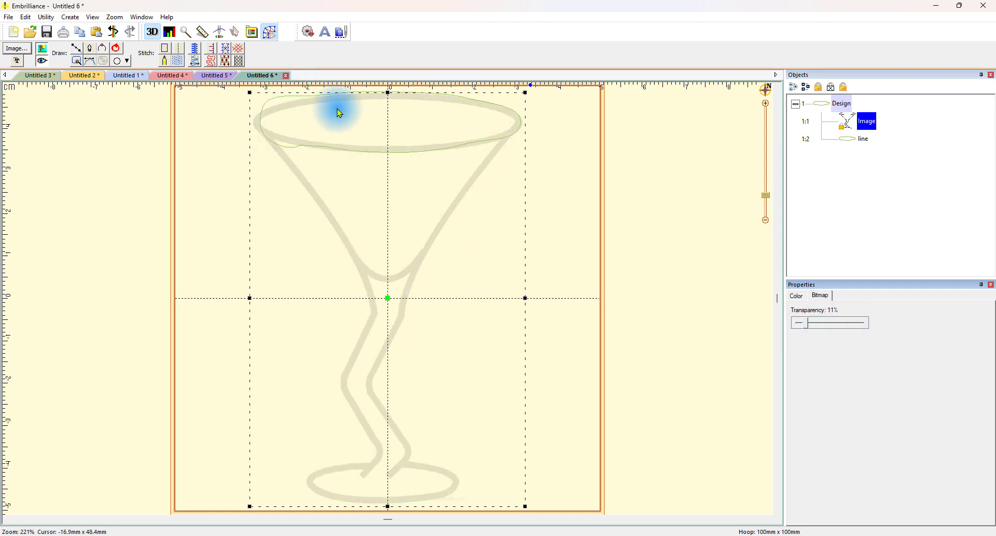
Reshape the rim line's upper-left stretch by moving its two nodes and a curve handle onto the faded glass outline
{"action": "left_click_drag", "start_coordinate": [765, 194], "coordinate": [766, 152]}
{"action": "left_click", "coordinate": [767, 88]}
{"action": "left_click_drag", "start_coordinate": [662, 123], "coordinate": [604, 104]}
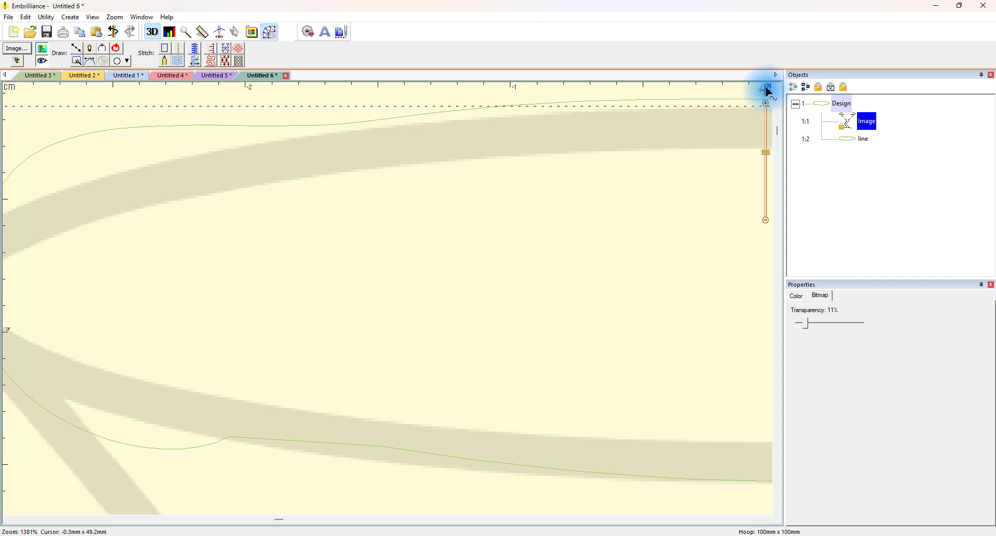
{"action": "left_click", "coordinate": [770, 93]}
{"action": "left_click_drag", "start_coordinate": [646, 112], "coordinate": [618, 107]}
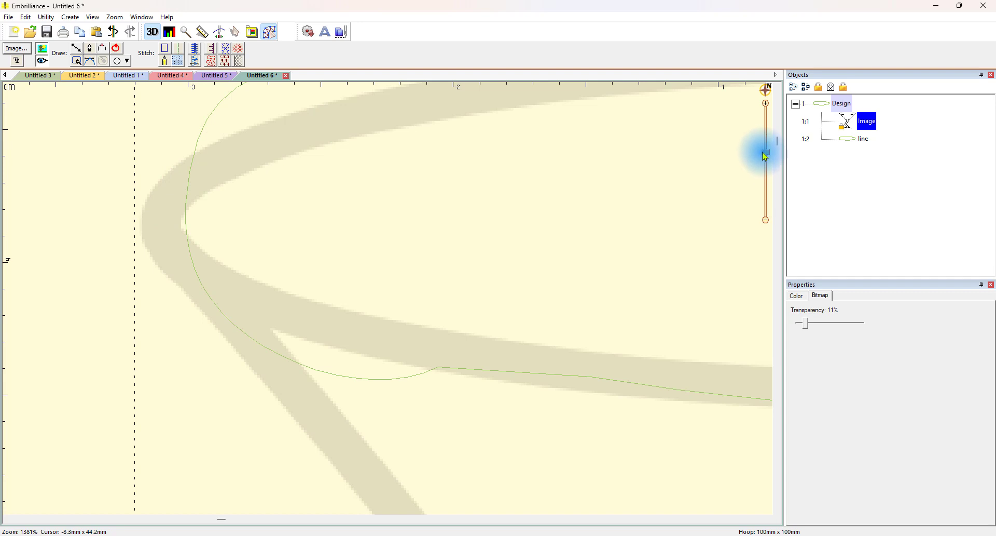
{"action": "left_click_drag", "start_coordinate": [766, 157], "coordinate": [764, 155]}
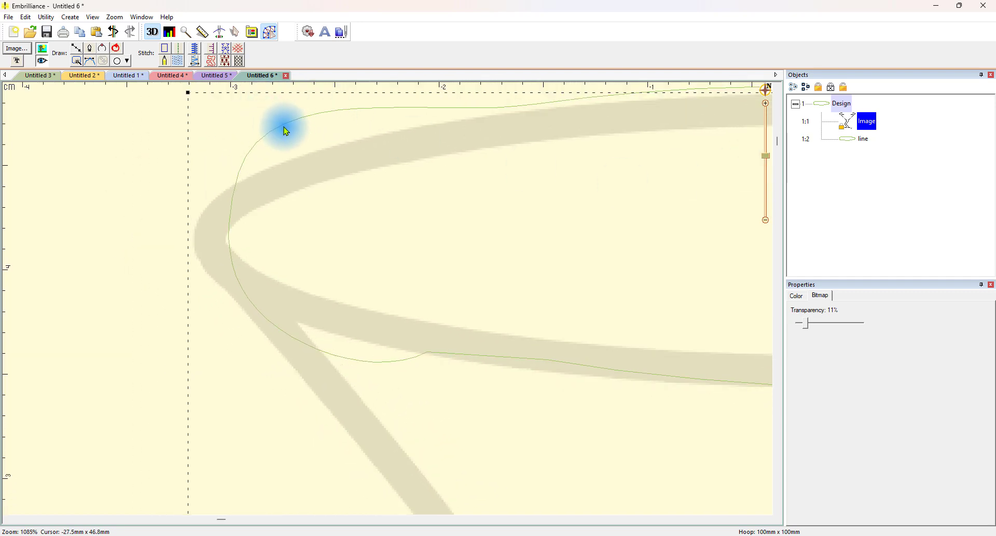
{"action": "left_click", "coordinate": [284, 128]}
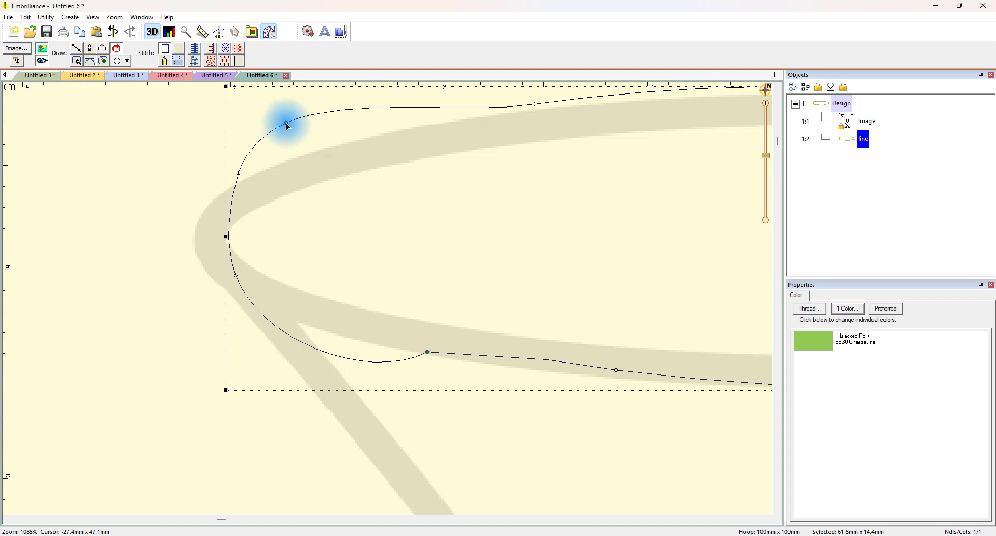
{"action": "left_click_drag", "start_coordinate": [289, 126], "coordinate": [325, 164]}
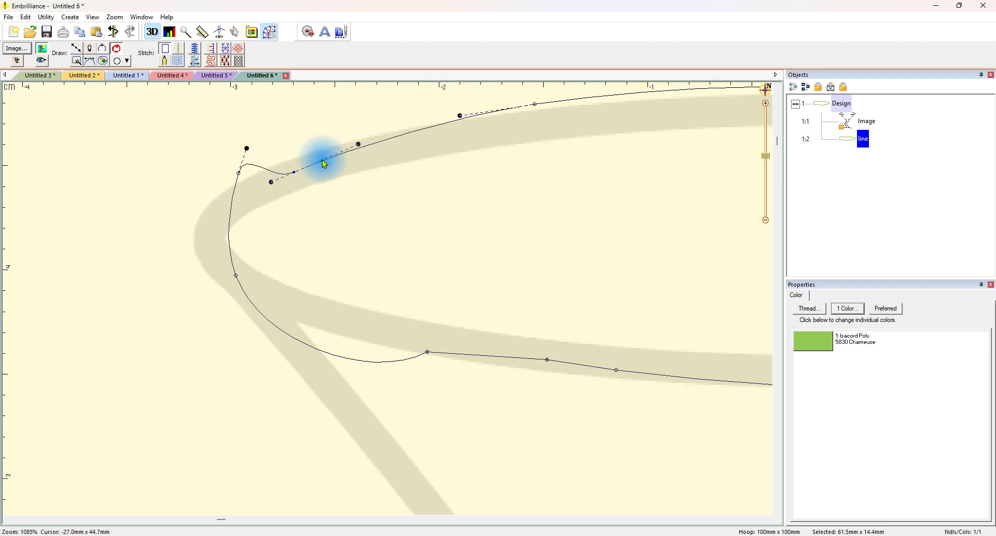
{"action": "left_click_drag", "start_coordinate": [536, 103], "coordinate": [547, 124]}
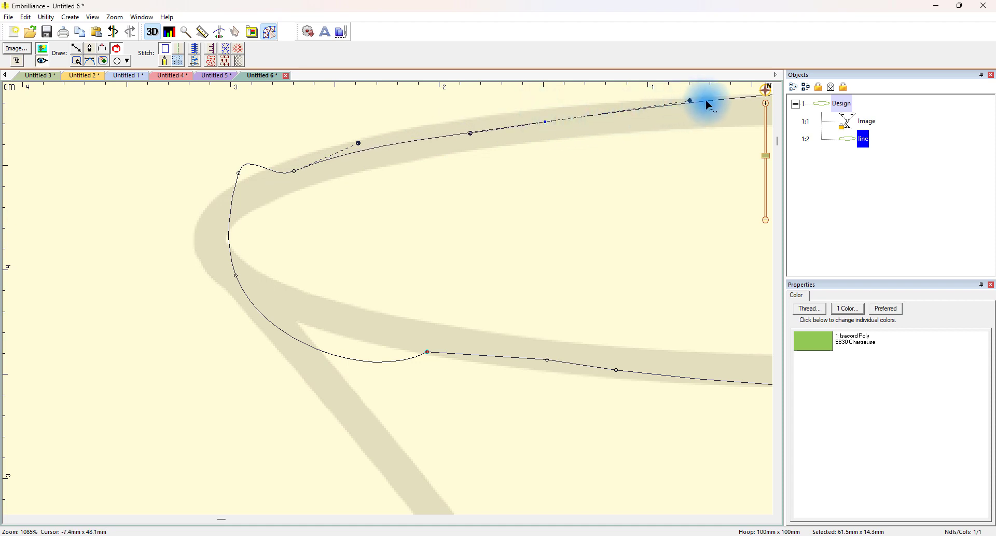
{"action": "left_click_drag", "start_coordinate": [692, 102], "coordinate": [695, 113]}
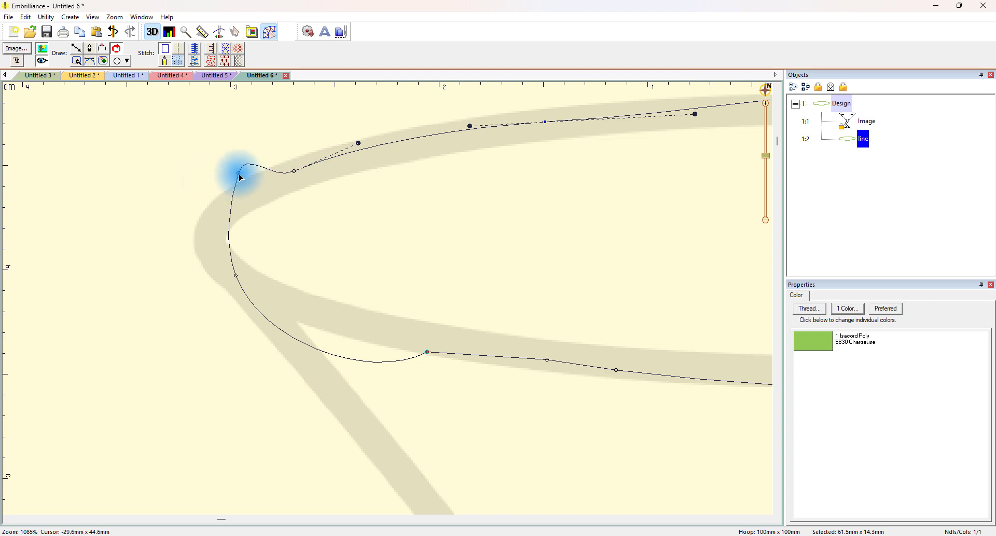
Fit the rim line's left end and lower-left curve to the glass outline by moving the end node, start node and its handle
{"action": "left_click_drag", "start_coordinate": [238, 172], "coordinate": [216, 254]}
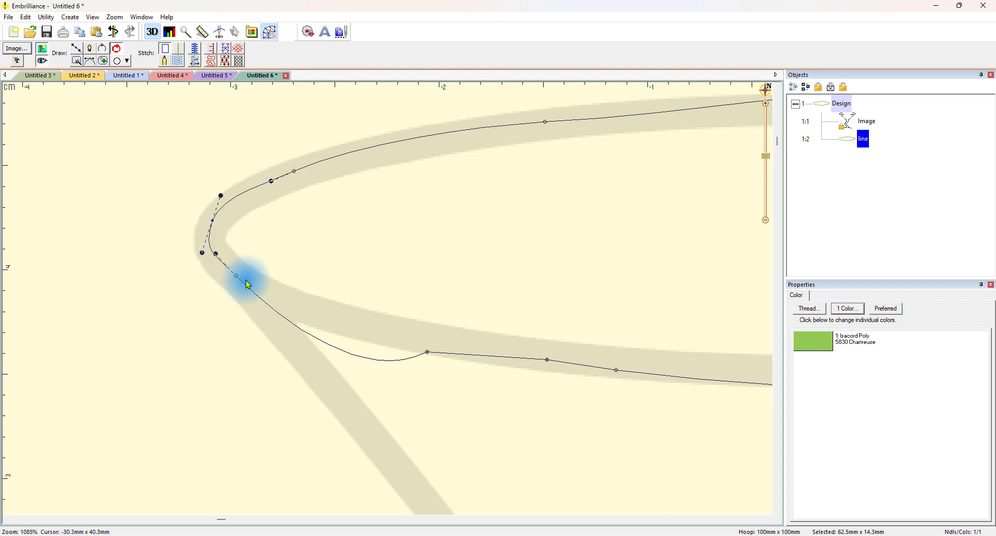
{"action": "left_click_drag", "start_coordinate": [429, 356], "coordinate": [447, 343]}
{"action": "left_click_drag", "start_coordinate": [382, 368], "coordinate": [386, 325]}
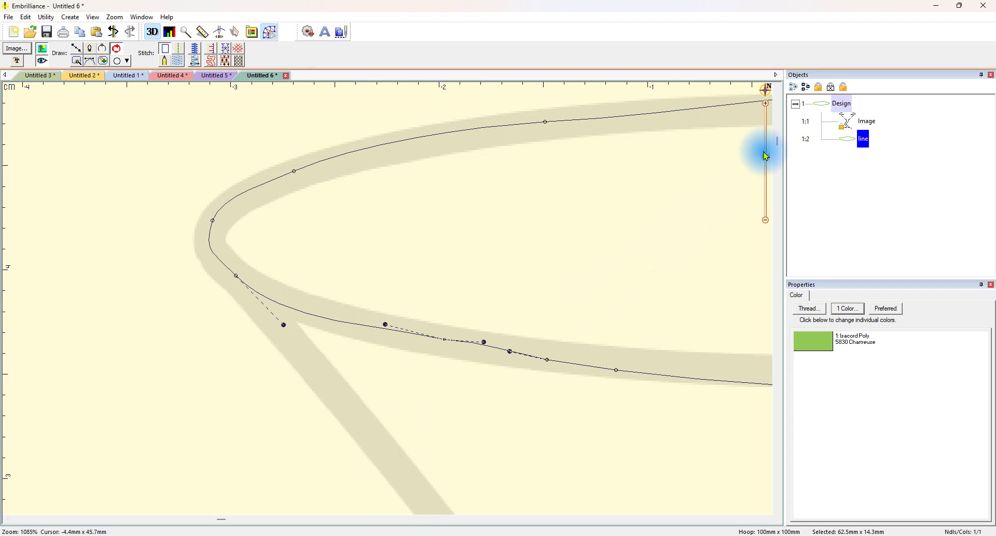
Lower the rim line's top-middle node and adjust the neighbouring curve handle to flatten the top edge onto the outline
{"action": "scroll", "coordinate": [766, 159], "scroll_direction": "up", "scroll_amount": 2}
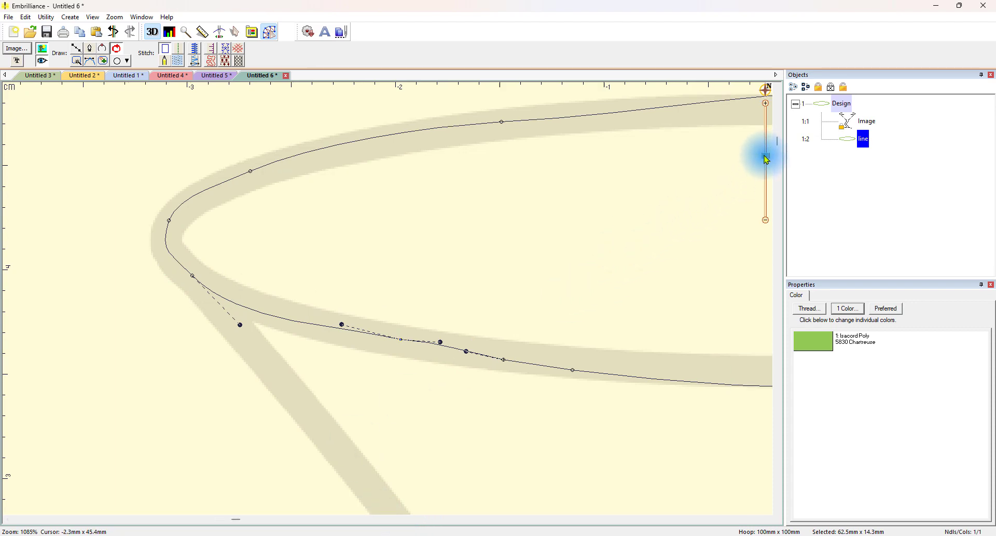
{"action": "left_click_drag", "start_coordinate": [768, 156], "coordinate": [761, 180]}
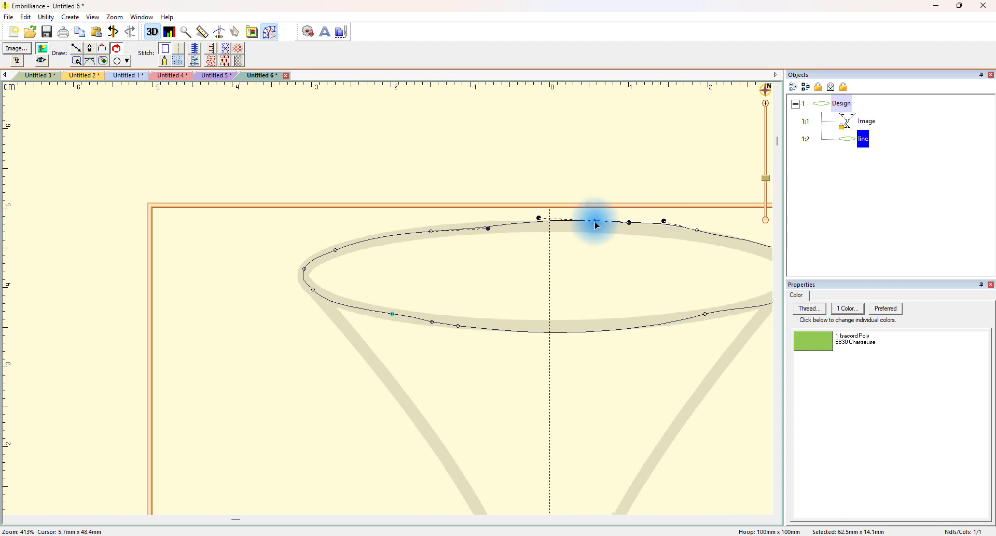
{"action": "left_click", "coordinate": [664, 222]}
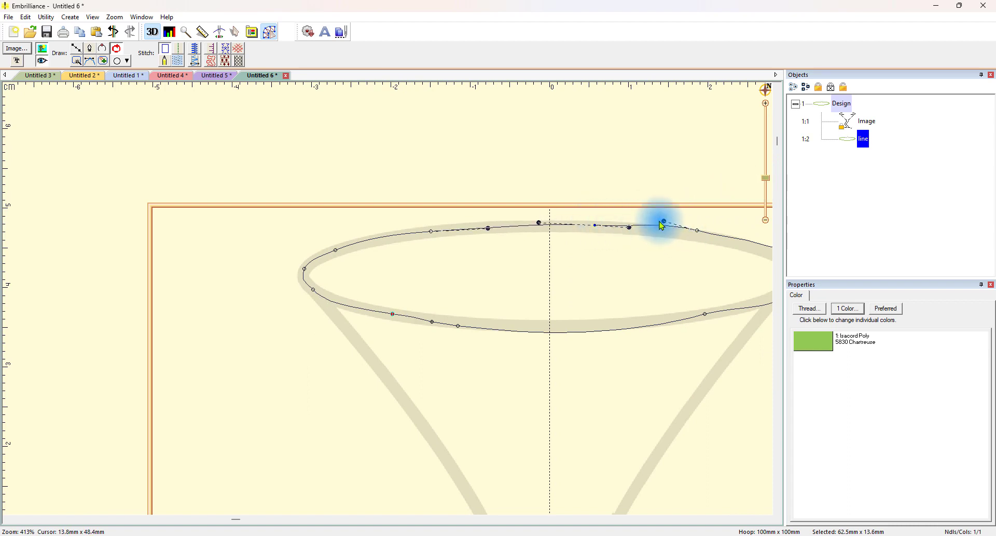
{"action": "left_click_drag", "start_coordinate": [665, 221], "coordinate": [661, 225]}
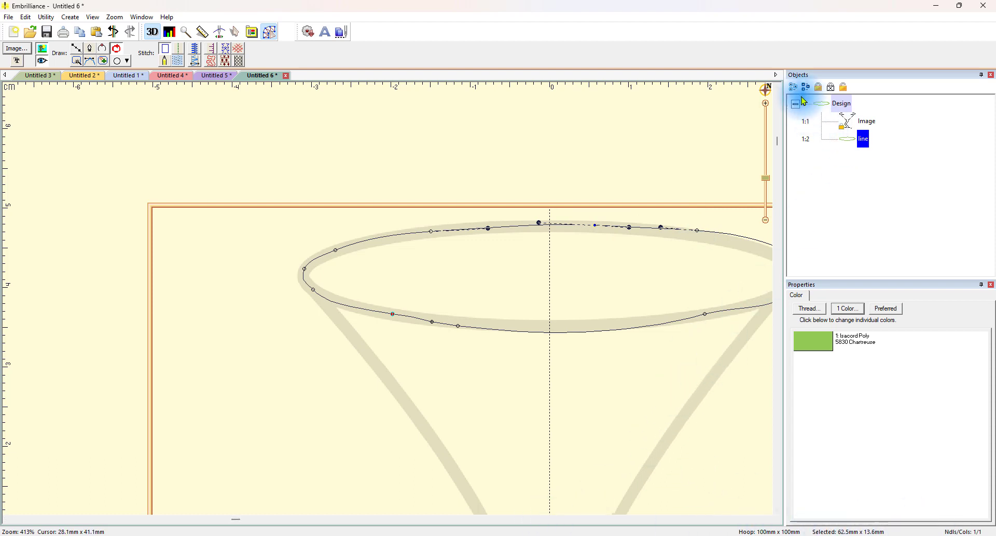
Add a node on the rim line's upper-right curve and adjust the neighbouring and right-end nodes to follow the glass outline
{"action": "left_click", "coordinate": [766, 88]}
{"action": "left_click_drag", "start_coordinate": [623, 106], "coordinate": [654, 109]}
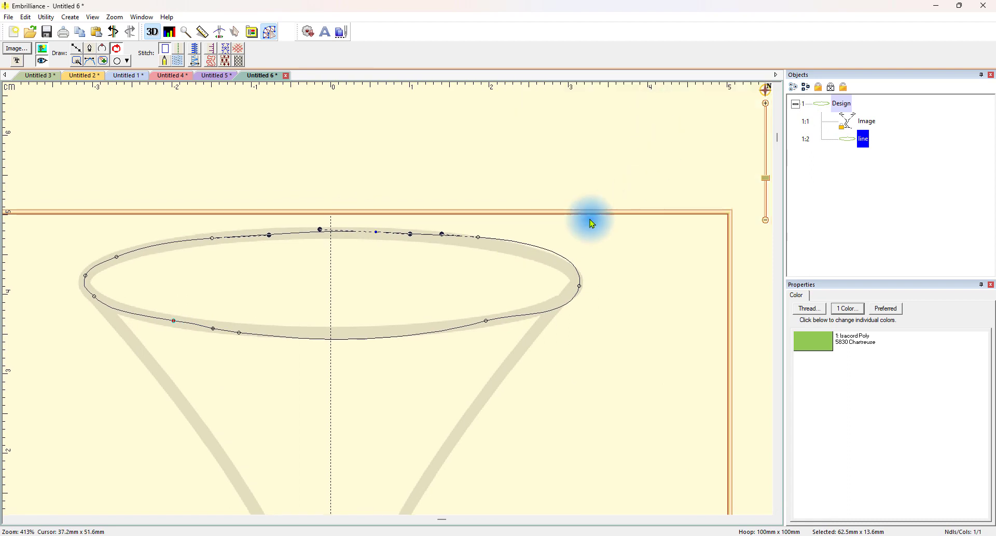
{"action": "left_click", "coordinate": [540, 251]}
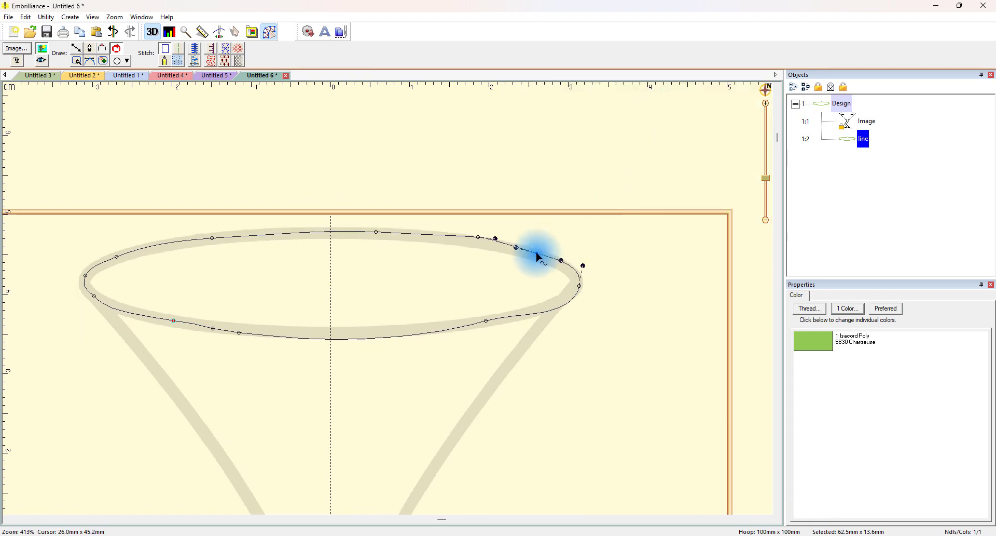
{"action": "left_click", "coordinate": [481, 240]}
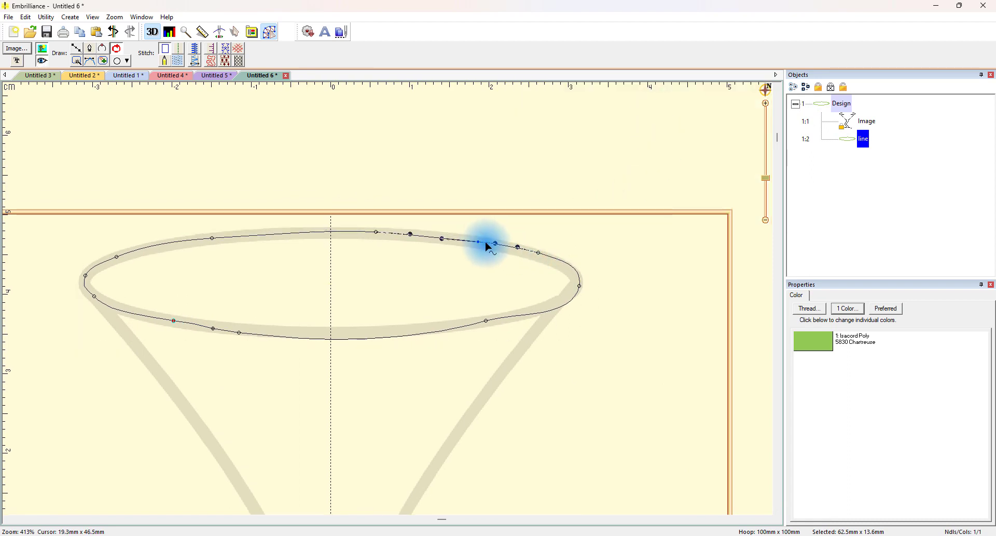
{"action": "left_click", "coordinate": [580, 287]}
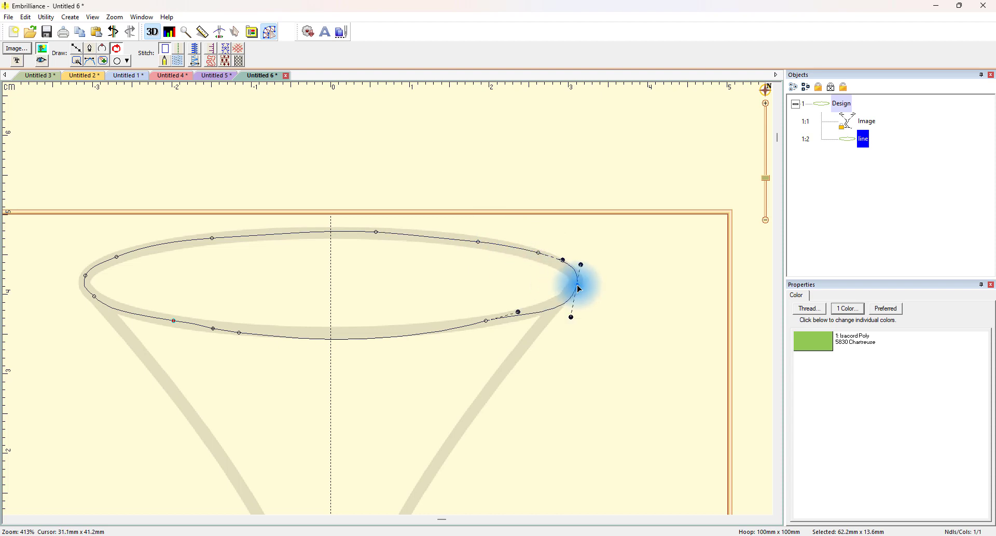
{"action": "left_click_drag", "start_coordinate": [572, 317], "coordinate": [573, 317]}
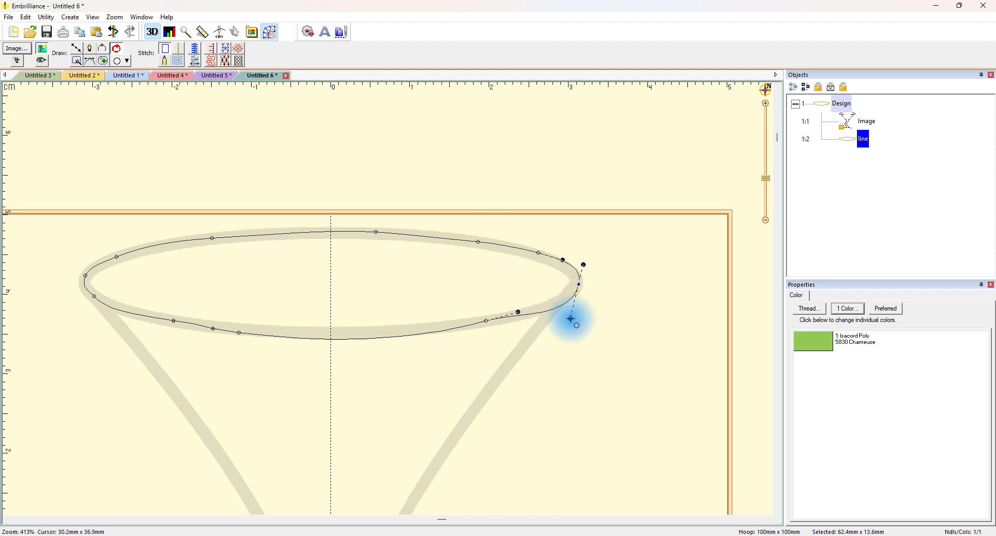
Raise the rim line's bottom edge onto the glass outline by adjusting its curve handles and the lower-left nodes
{"action": "left_click", "coordinate": [498, 320]}
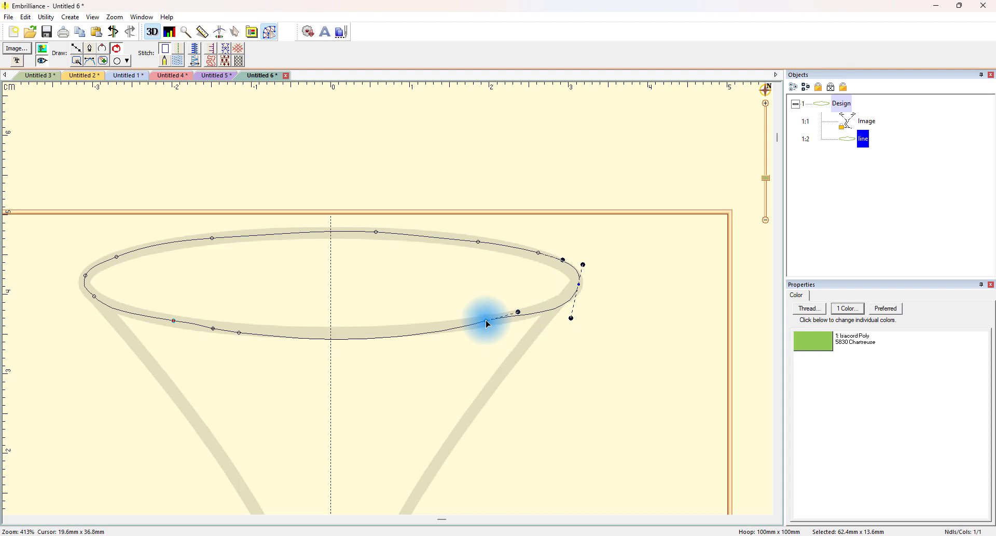
{"action": "left_click_drag", "start_coordinate": [406, 342], "coordinate": [404, 334]}
{"action": "left_click", "coordinate": [319, 345]}
{"action": "left_click_drag", "start_coordinate": [321, 342], "coordinate": [328, 332]}
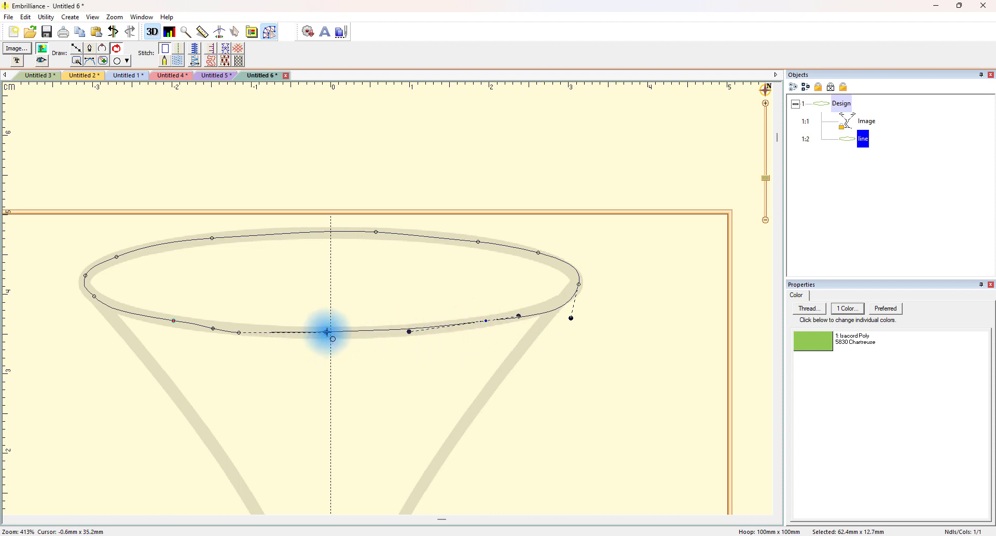
{"action": "left_click_drag", "start_coordinate": [250, 338], "coordinate": [217, 332]}
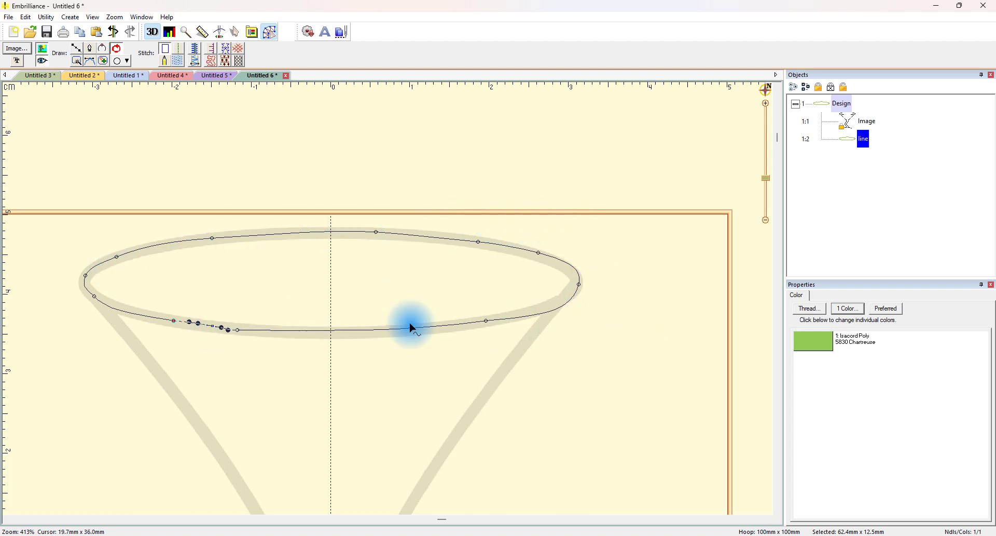
Apply the Motif stitch type to the traced rim line
{"action": "left_click", "coordinate": [648, 258]}
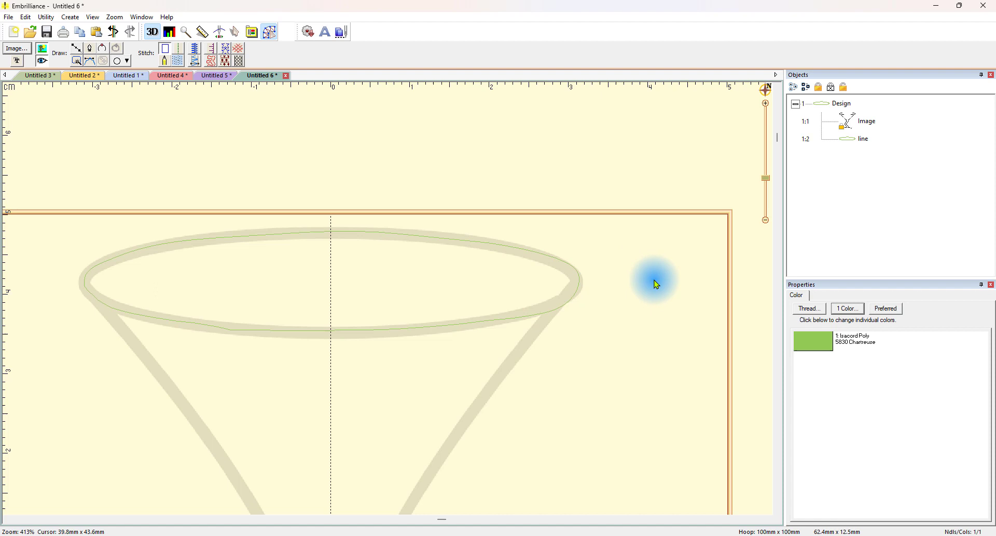
{"action": "left_click", "coordinate": [579, 282]}
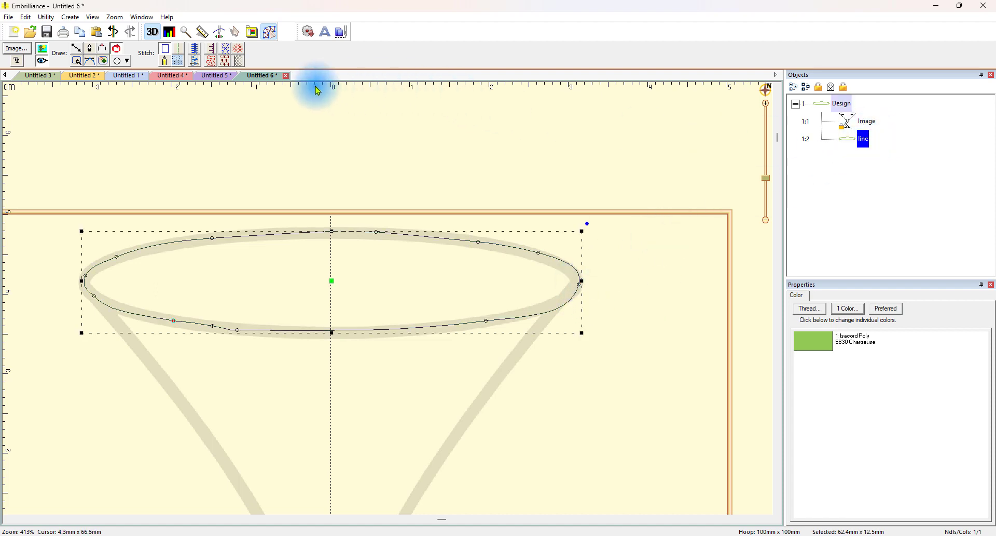
{"action": "left_click", "coordinate": [226, 48]}
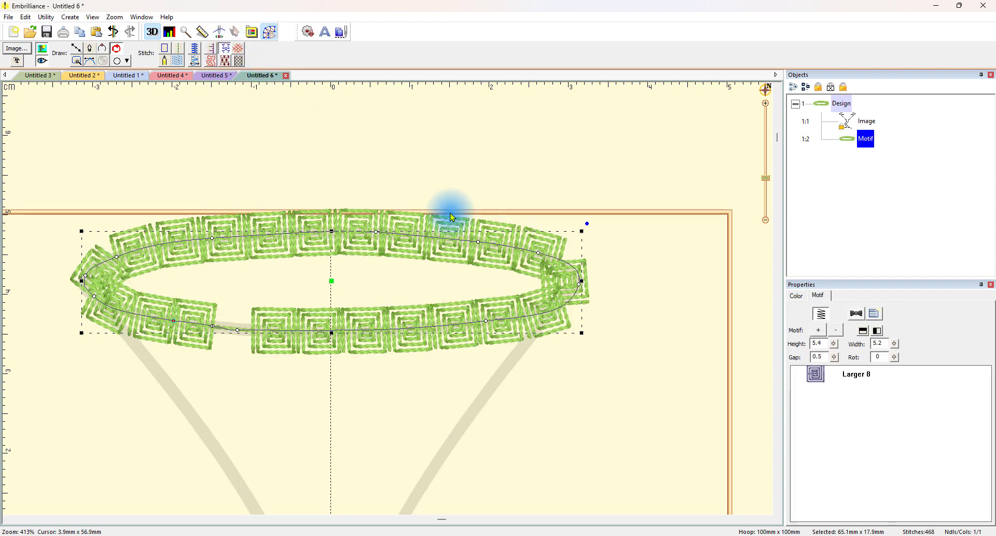
Replace the rim line's Larger 8 motif with Candlewick 3 from the Knots category
{"action": "left_click", "coordinate": [854, 375]}
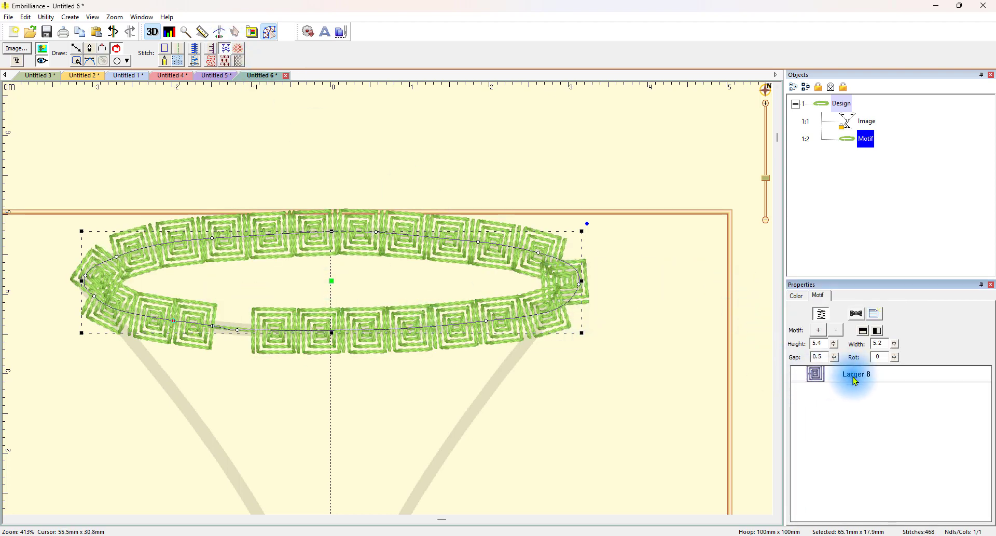
{"action": "left_click", "coordinate": [836, 330]}
{"action": "left_click", "coordinate": [819, 331]}
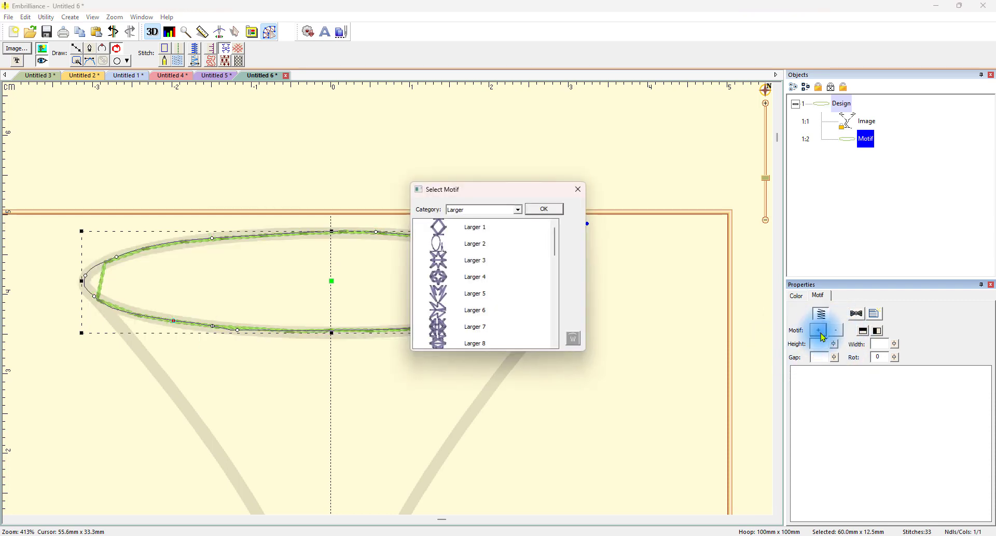
{"action": "left_click", "coordinate": [518, 209]}
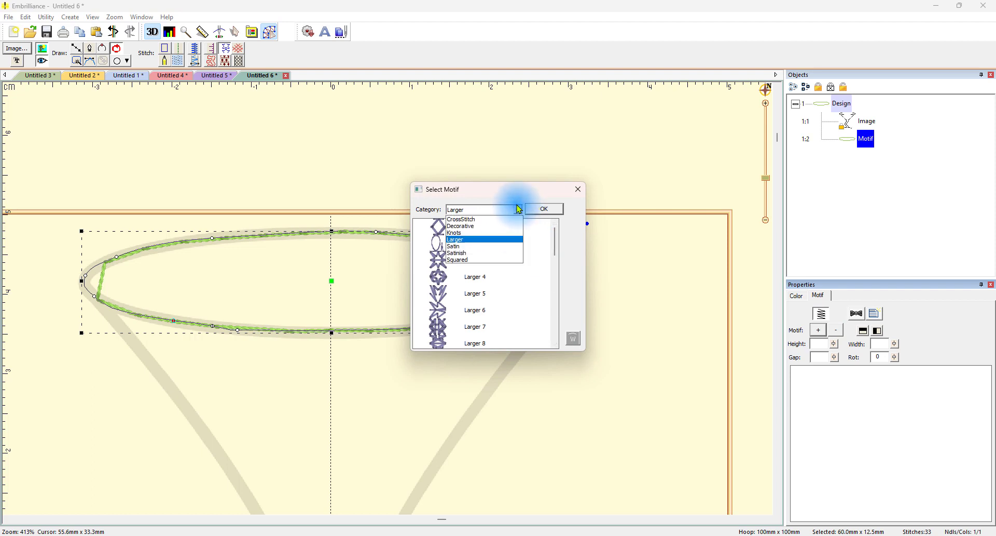
{"action": "left_click", "coordinate": [456, 232]}
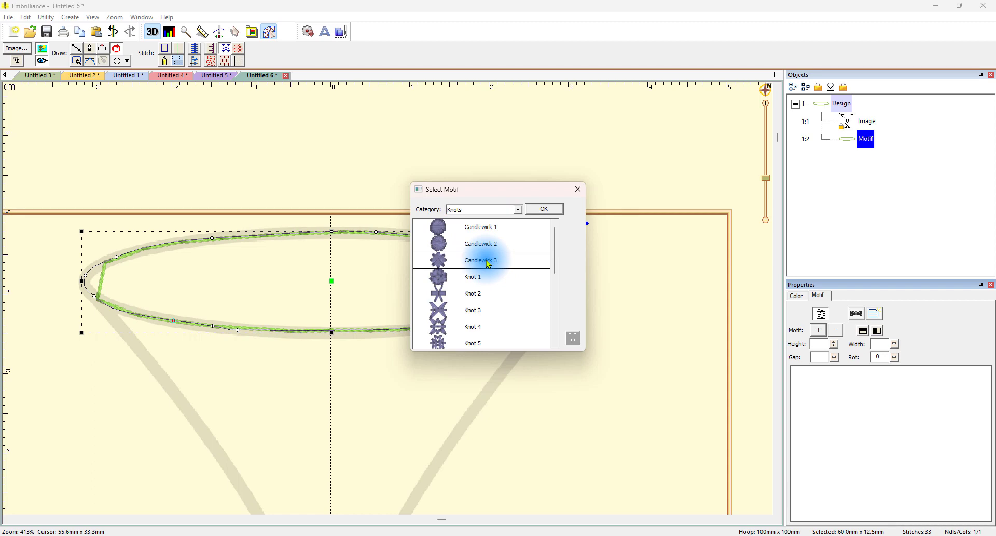
{"action": "left_click", "coordinate": [553, 208]}
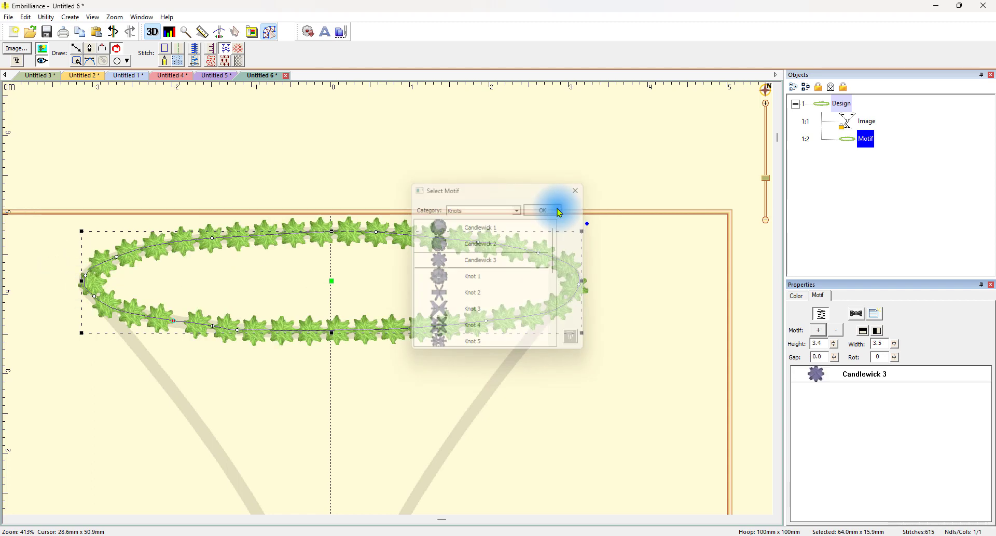
{"action": "left_click", "coordinate": [613, 383]}
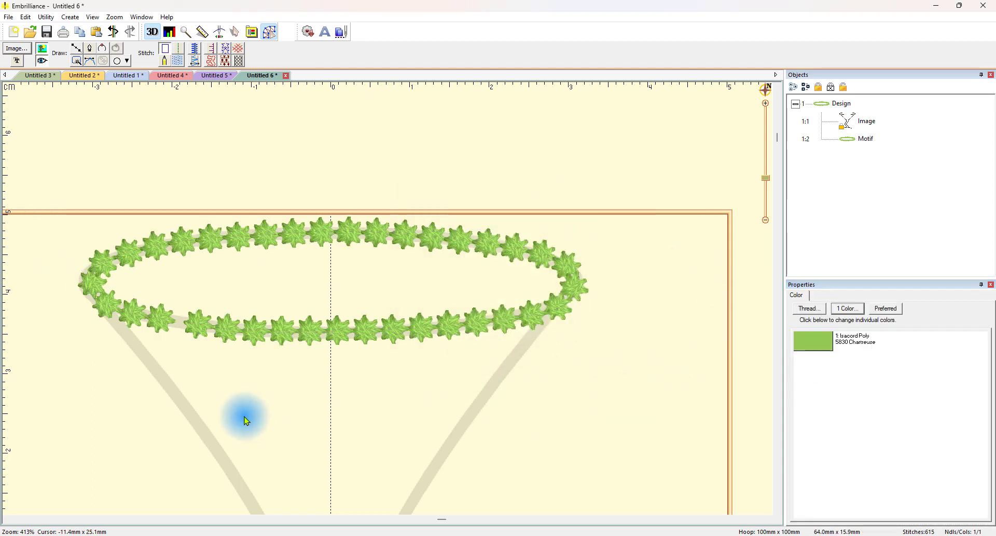
Set the gap between the rim's Candlewick 3 motifs to 1.6
{"action": "scroll", "coordinate": [578, 371], "scroll_direction": "down", "scroll_amount": 3}
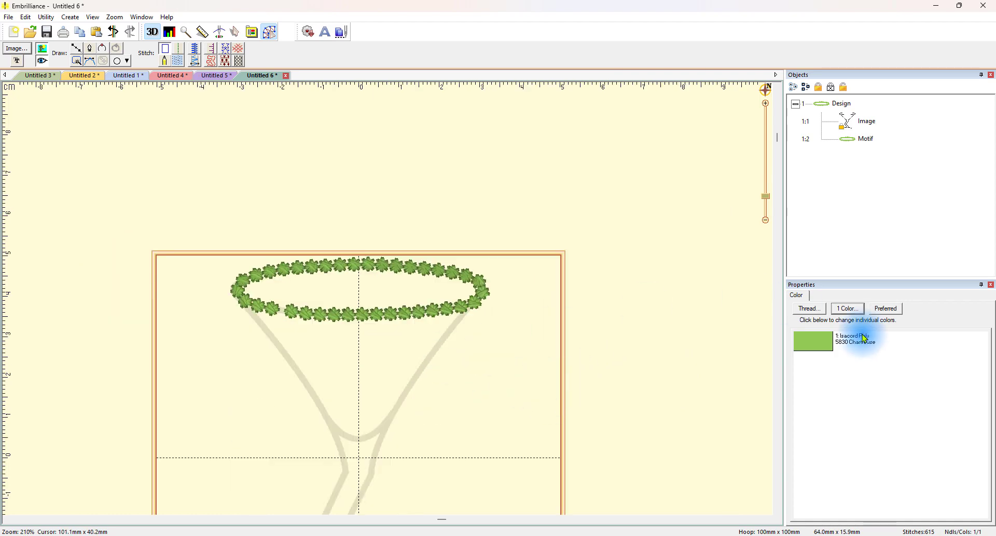
{"action": "left_click", "coordinate": [349, 314]}
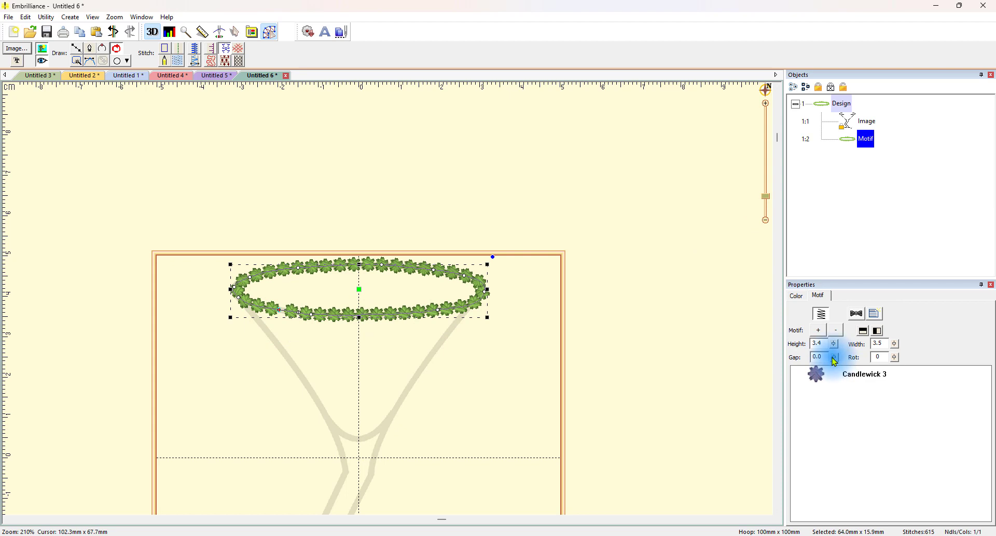
{"action": "left_click_drag", "start_coordinate": [835, 362], "coordinate": [835, 395]}
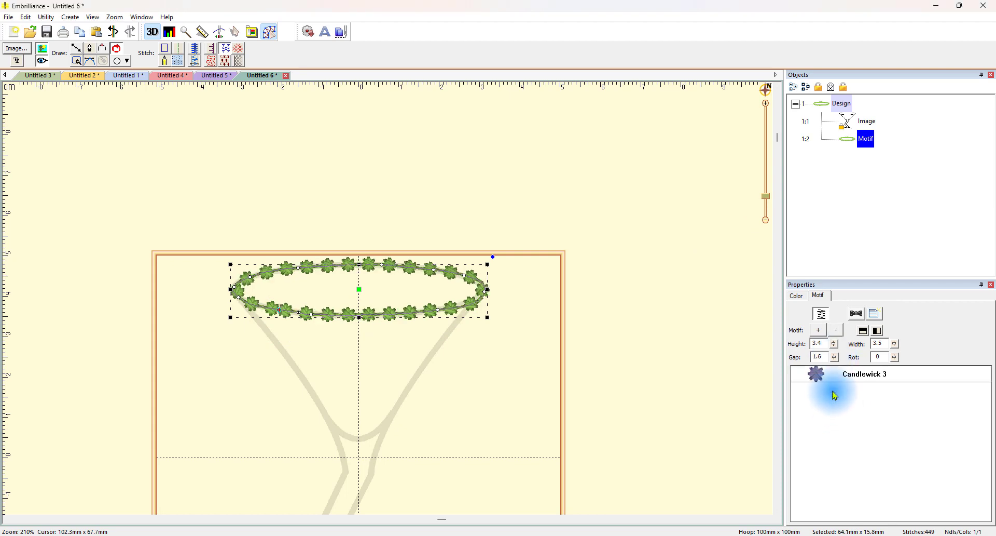